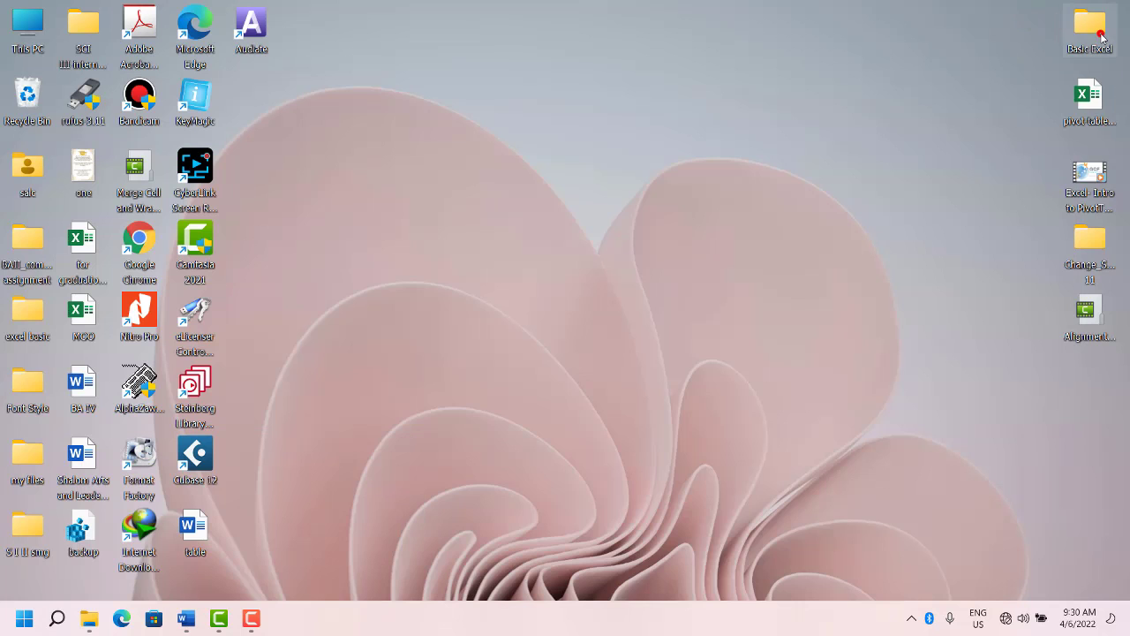
Open the basic excel workbook from the desktop's Basic Excel folder and go to its Number formatting sheet.
{"action": "double_click", "coordinate": [1093, 26]}
{"action": "double_click", "coordinate": [488, 481]}
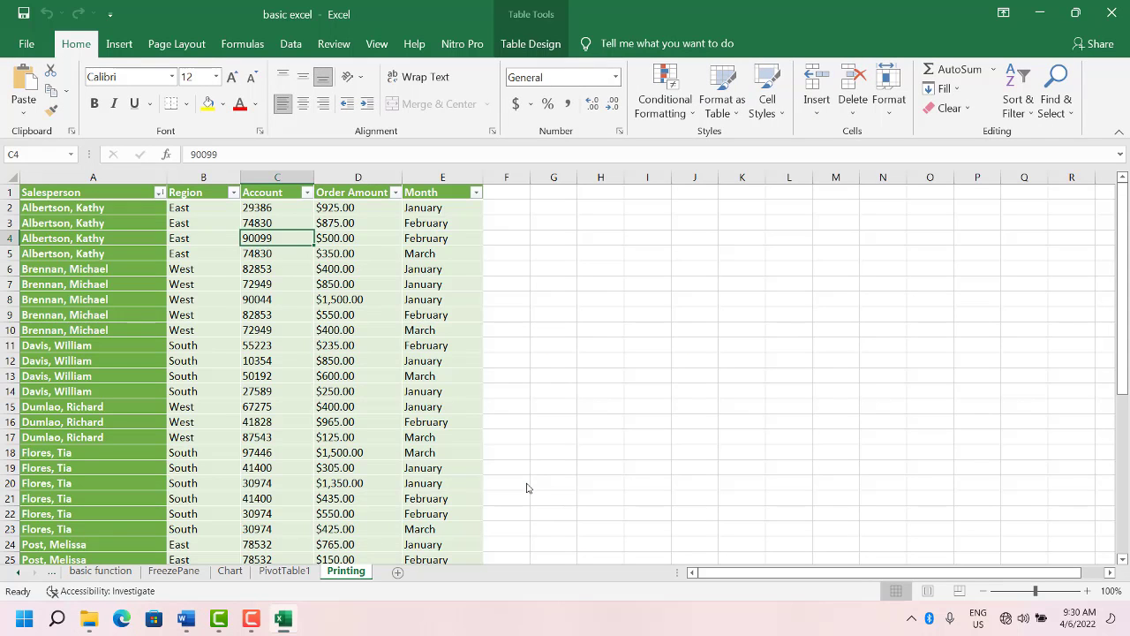
{"action": "left_click", "coordinate": [50, 571]}
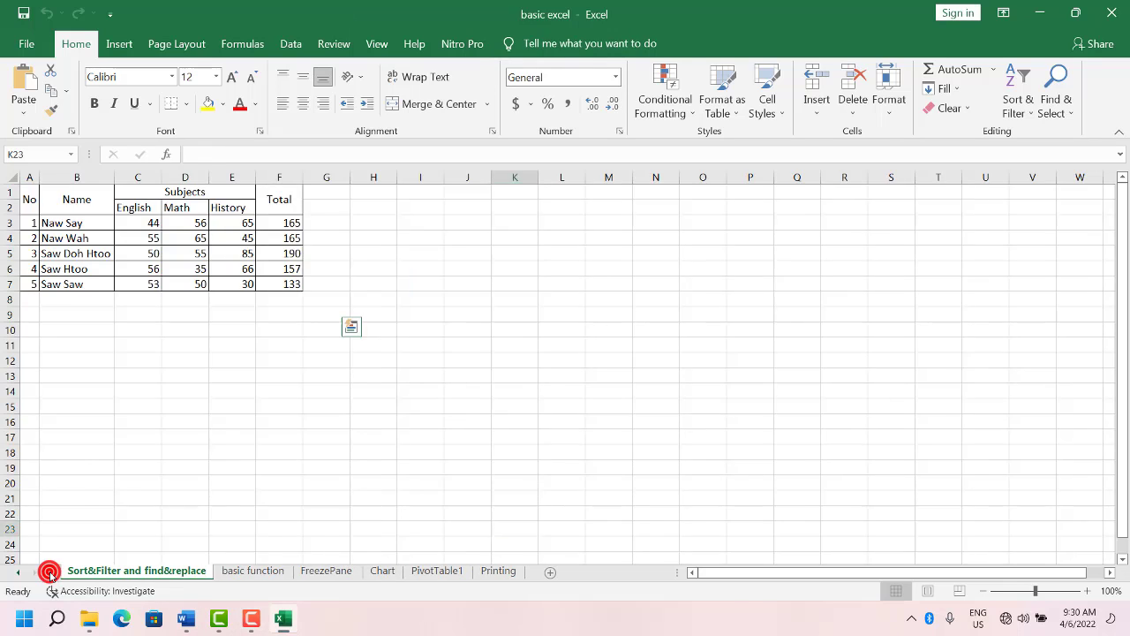
{"action": "left_click", "coordinate": [50, 571]}
{"action": "left_click", "coordinate": [50, 574]}
{"action": "left_click", "coordinate": [151, 570]}
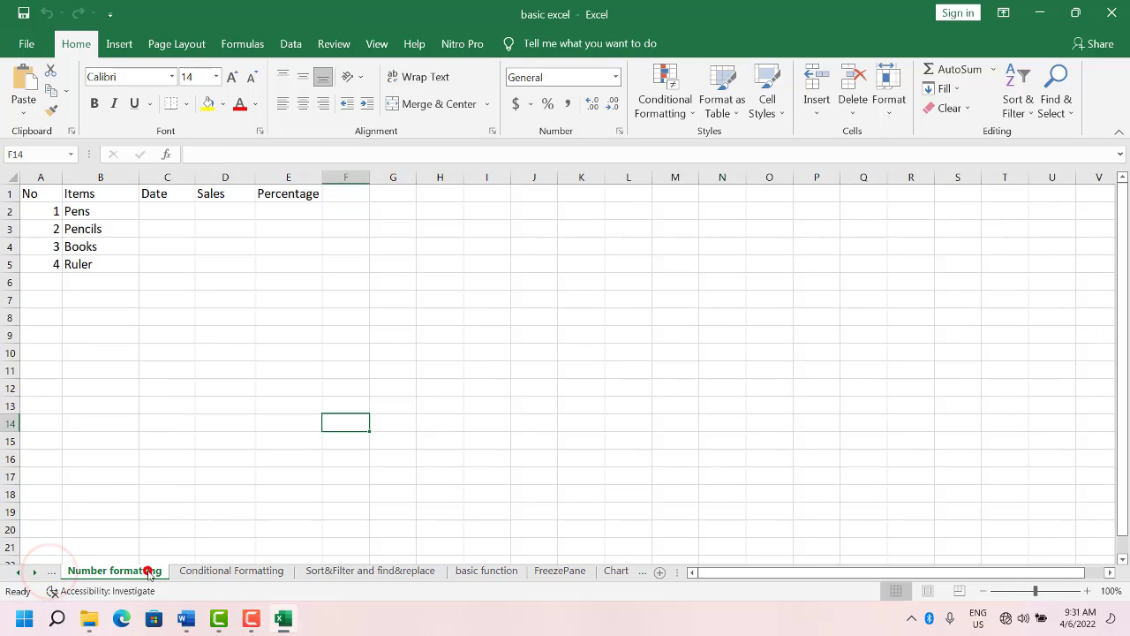
{"action": "left_click", "coordinate": [120, 351]}
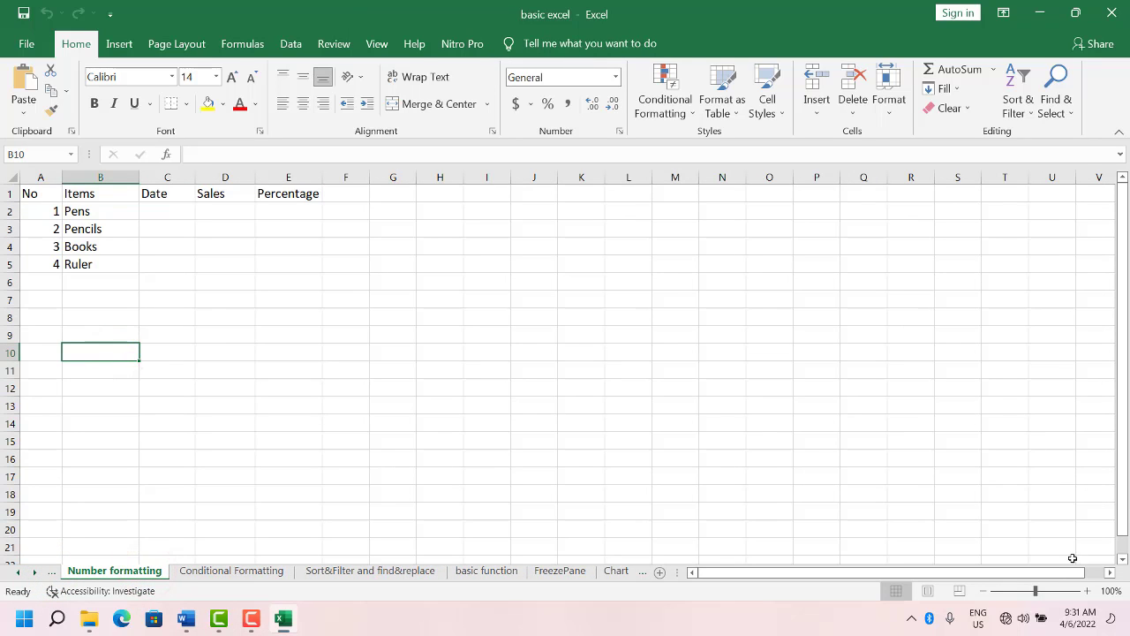
Examine the No, Items, Date, Sales and Percentage columns of the item table.
{"action": "left_click", "coordinate": [1085, 591]}
{"action": "left_click", "coordinate": [1085, 592]}
{"action": "left_click", "coordinate": [1085, 592]}
{"action": "left_click", "coordinate": [1085, 592]}
{"action": "left_click", "coordinate": [1086, 592]}
{"action": "left_click", "coordinate": [1086, 591]}
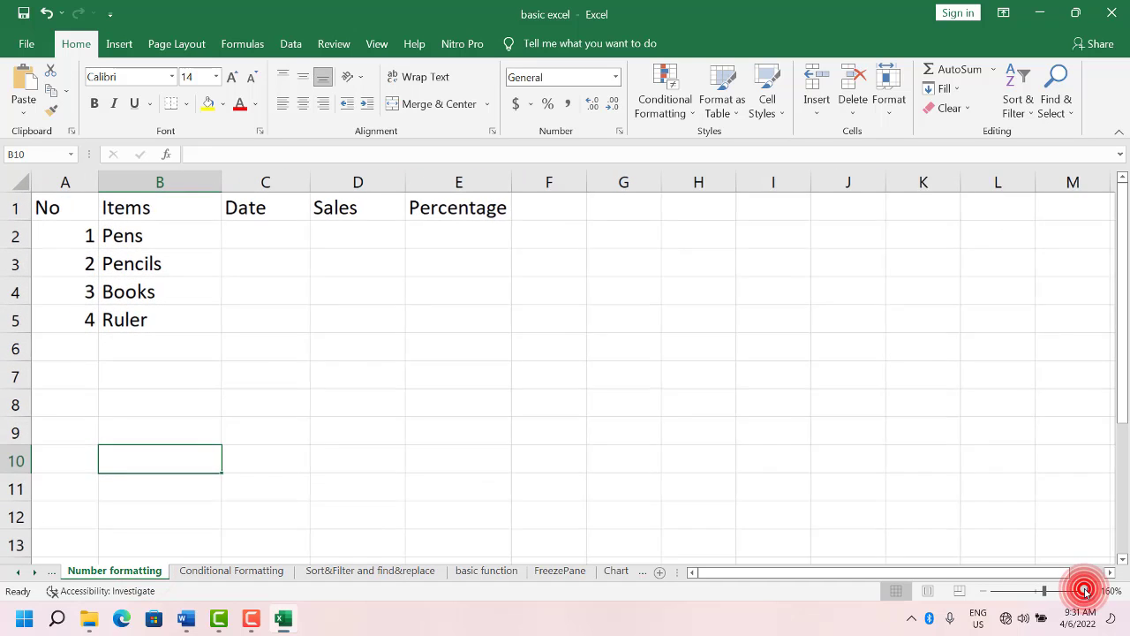
{"action": "left_click", "coordinate": [453, 375]}
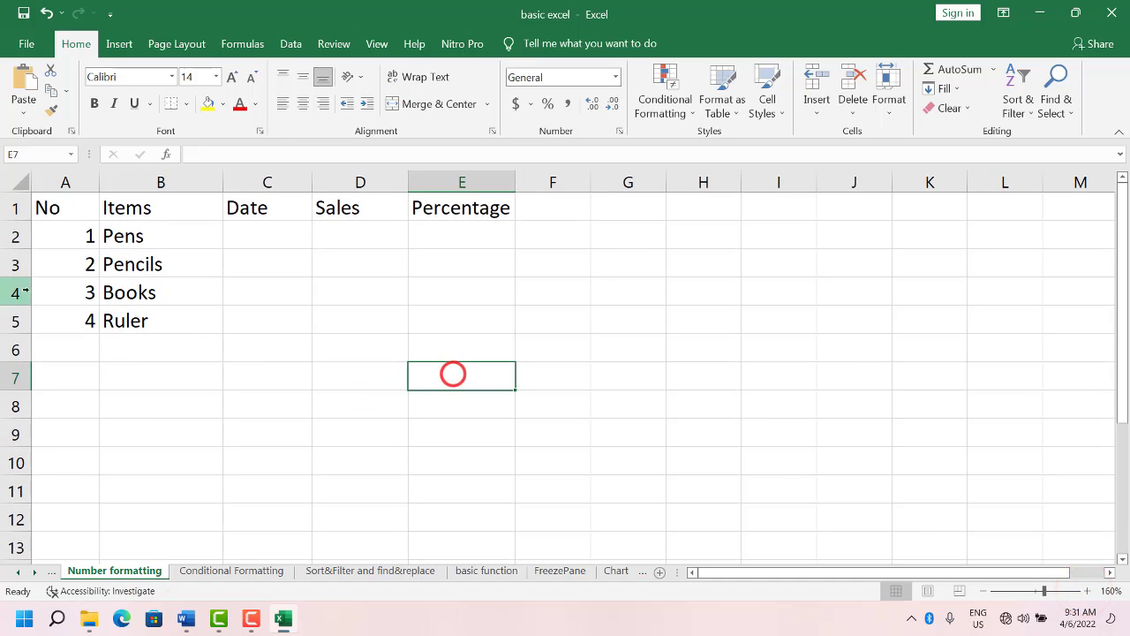
{"action": "left_click", "coordinate": [53, 208]}
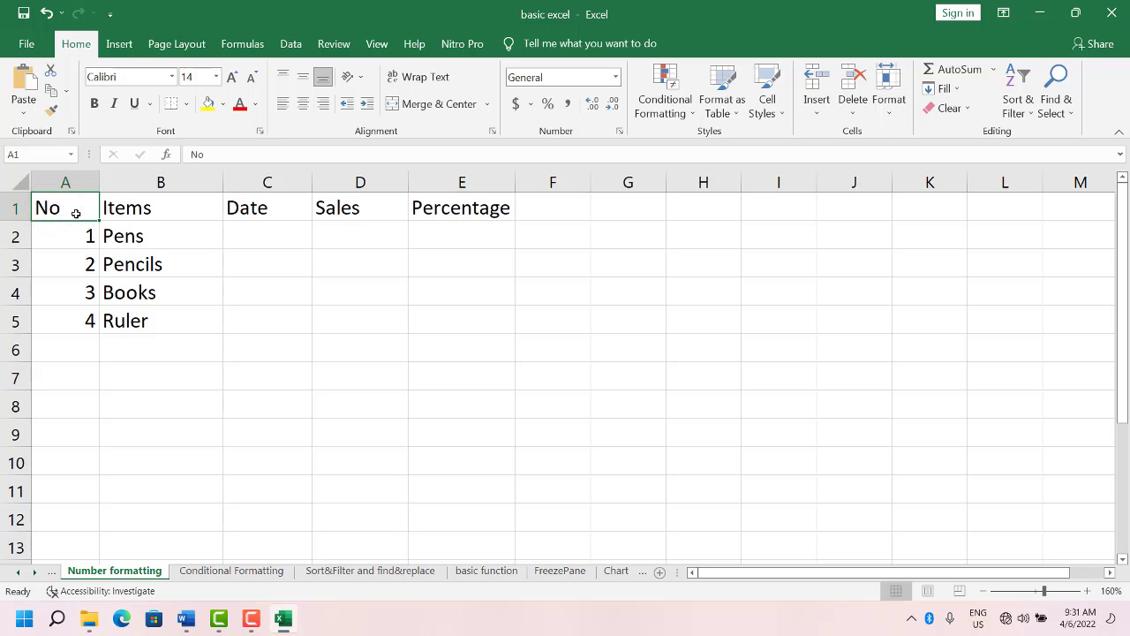
{"action": "left_click_drag", "start_coordinate": [76, 213], "coordinate": [70, 294]}
{"action": "left_click_drag", "start_coordinate": [150, 211], "coordinate": [163, 320]}
{"action": "left_click_drag", "start_coordinate": [295, 209], "coordinate": [295, 315]}
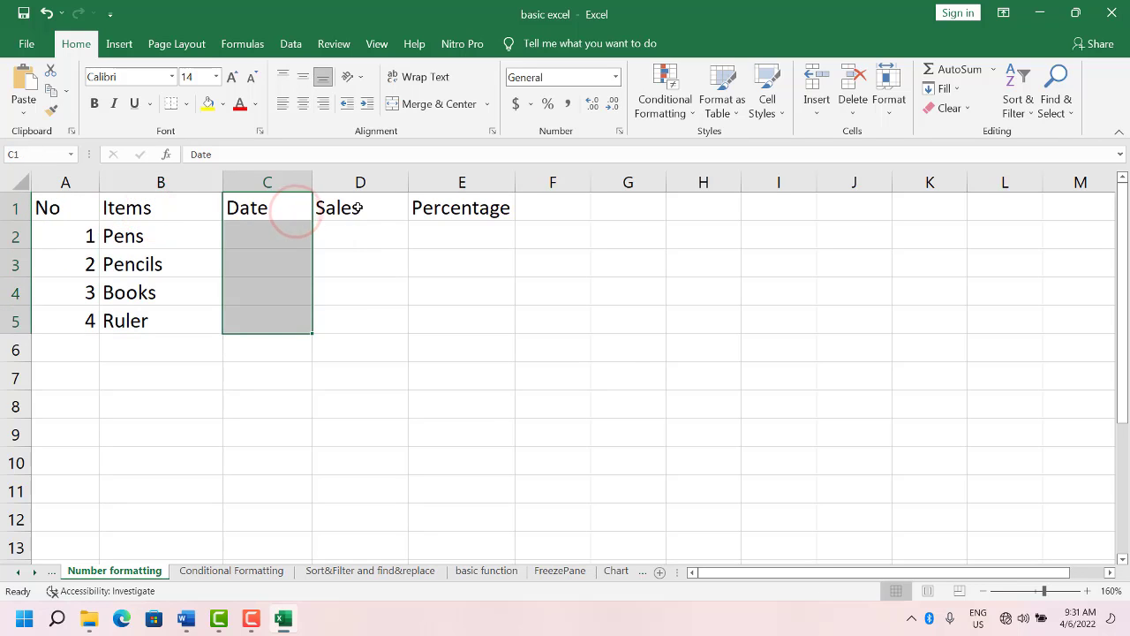
{"action": "left_click_drag", "start_coordinate": [357, 208], "coordinate": [361, 346]}
{"action": "left_click_drag", "start_coordinate": [482, 212], "coordinate": [478, 332]}
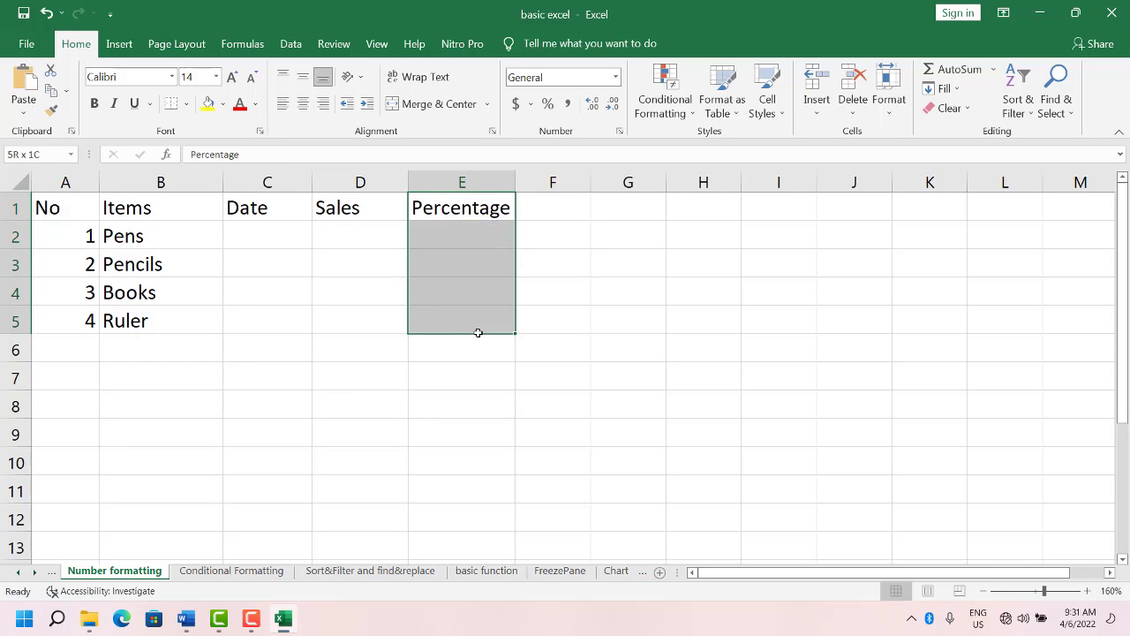
{"action": "left_click_drag", "start_coordinate": [271, 208], "coordinate": [298, 320]}
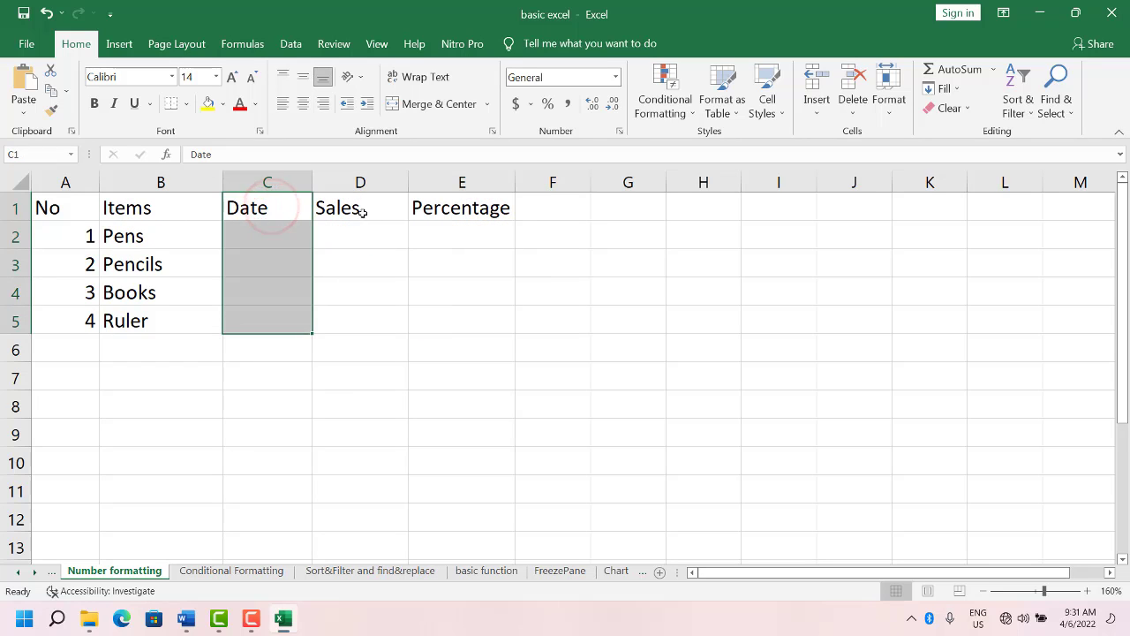
{"action": "left_click_drag", "start_coordinate": [361, 211], "coordinate": [368, 321]}
{"action": "left_click_drag", "start_coordinate": [485, 212], "coordinate": [483, 326]}
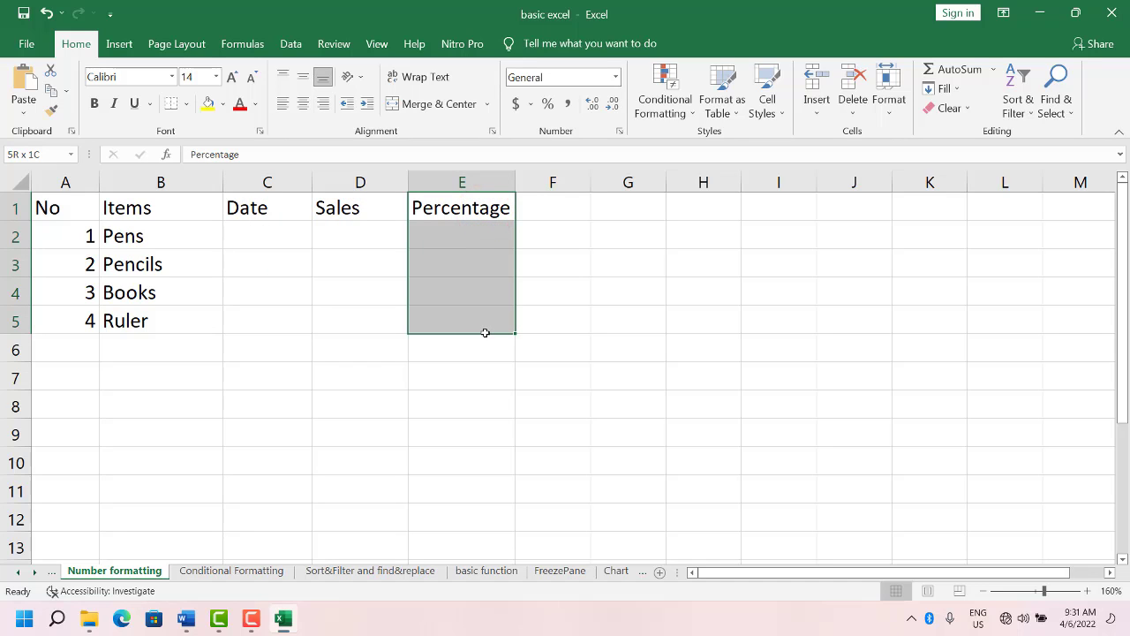
{"action": "left_click_drag", "start_coordinate": [484, 332], "coordinate": [485, 332]}
{"action": "left_click", "coordinate": [480, 244]}
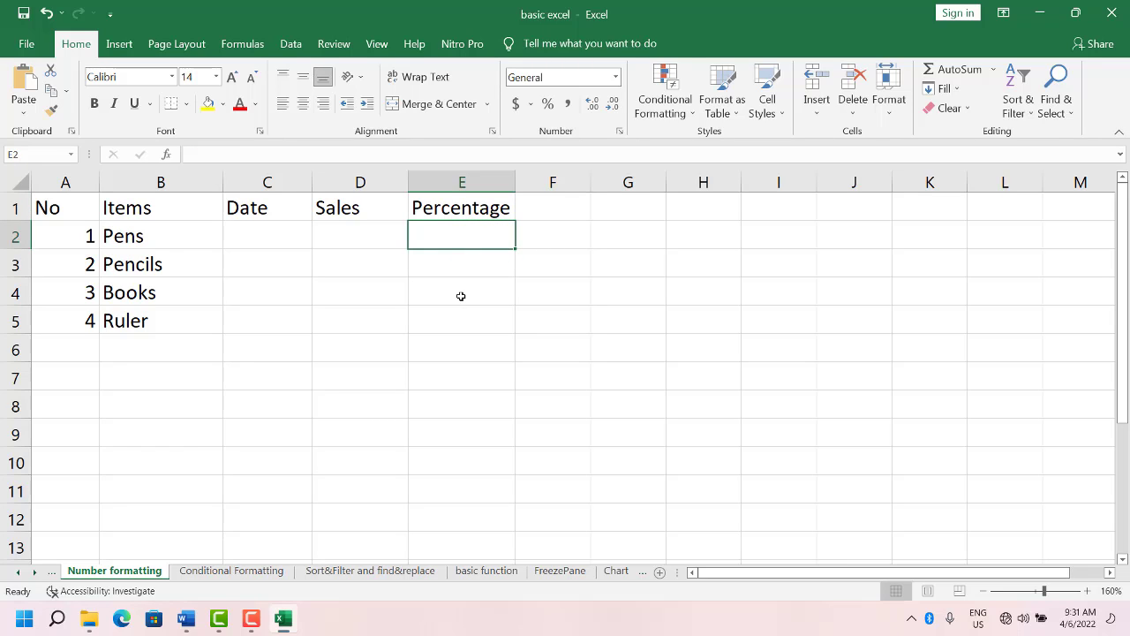
Look over the empty cell ranges under the Date, Sales and Percentage headings that number formatting applies to.
{"action": "left_click_drag", "start_coordinate": [260, 228], "coordinate": [264, 376]}
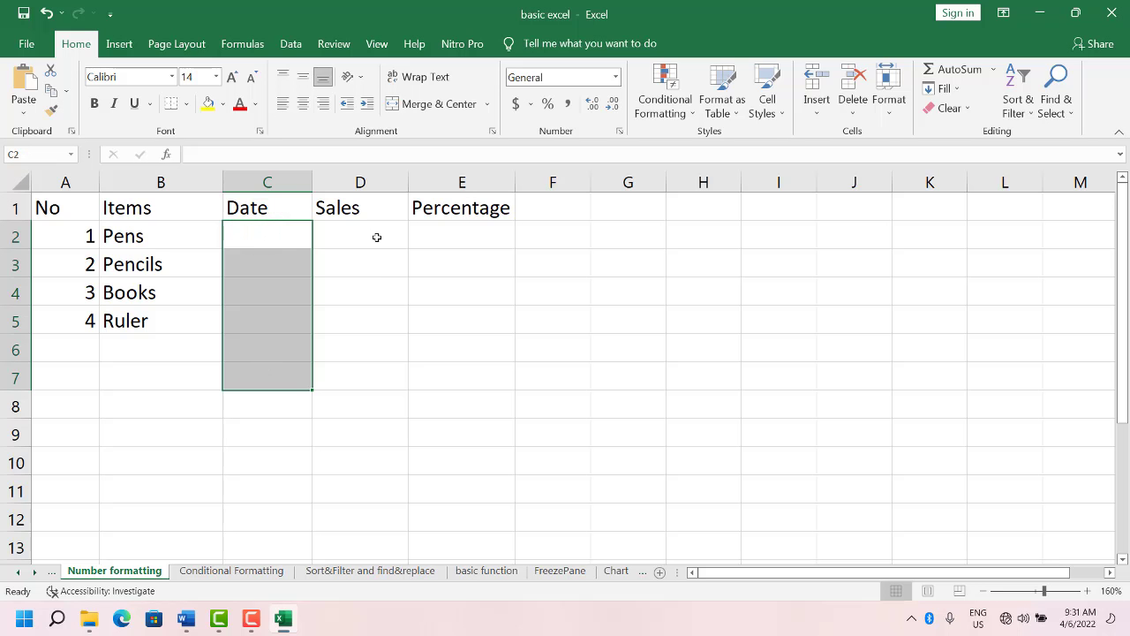
{"action": "left_click_drag", "start_coordinate": [376, 237], "coordinate": [372, 366]}
{"action": "left_click_drag", "start_coordinate": [448, 236], "coordinate": [449, 386]}
{"action": "left_click_drag", "start_coordinate": [260, 236], "coordinate": [259, 355]}
{"action": "left_click_drag", "start_coordinate": [362, 238], "coordinate": [363, 362]}
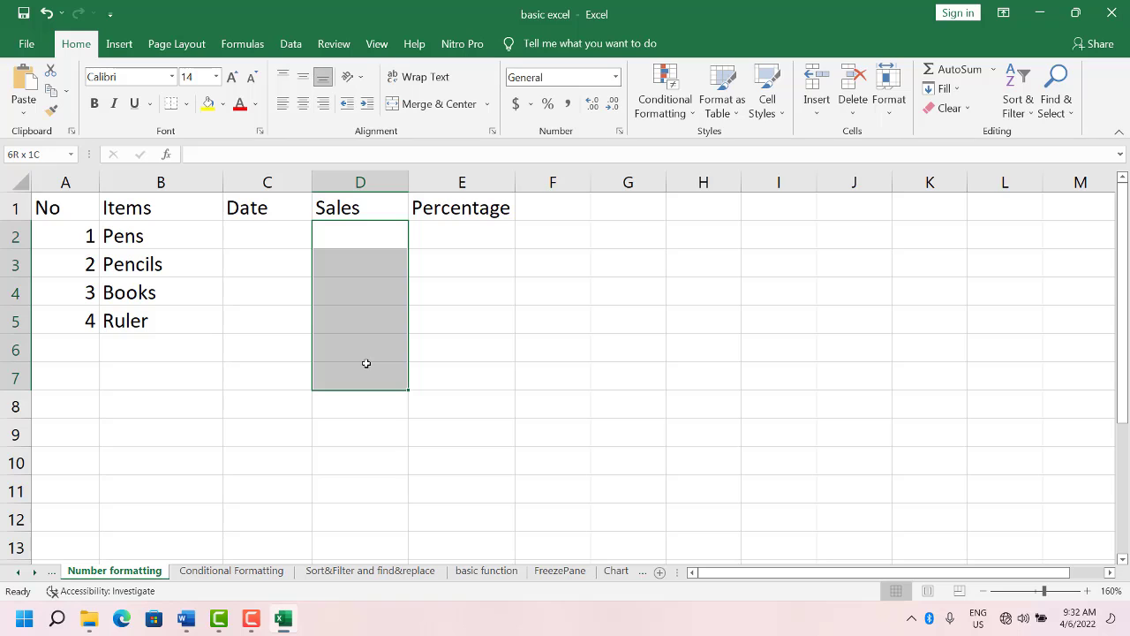
{"action": "left_click_drag", "start_coordinate": [366, 363], "coordinate": [396, 412]}
{"action": "left_click_drag", "start_coordinate": [485, 230], "coordinate": [485, 364]}
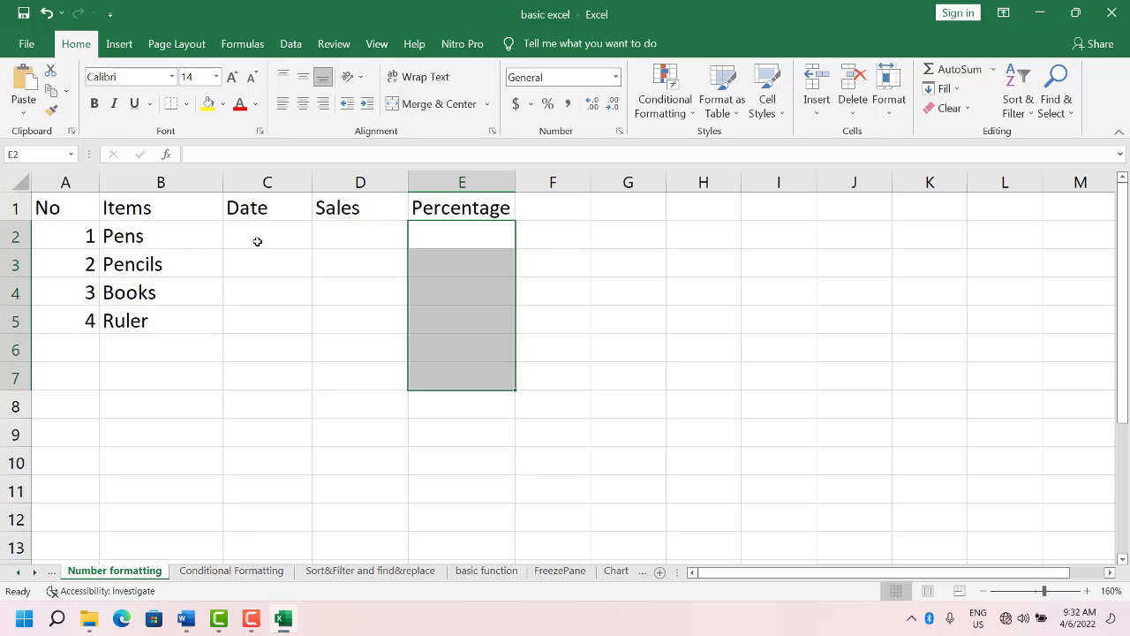
{"action": "left_click_drag", "start_coordinate": [257, 241], "coordinate": [290, 396]}
{"action": "left_click_drag", "start_coordinate": [351, 222], "coordinate": [364, 405]}
{"action": "left_click_drag", "start_coordinate": [277, 237], "coordinate": [289, 427]}
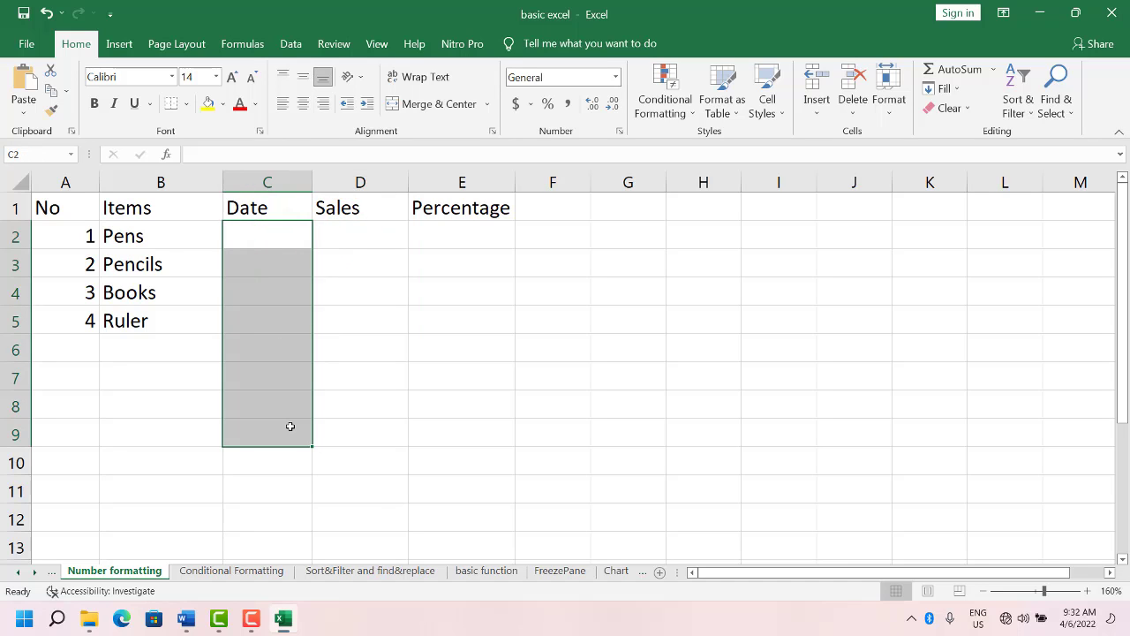
{"action": "left_click_drag", "start_coordinate": [285, 244], "coordinate": [296, 507]}
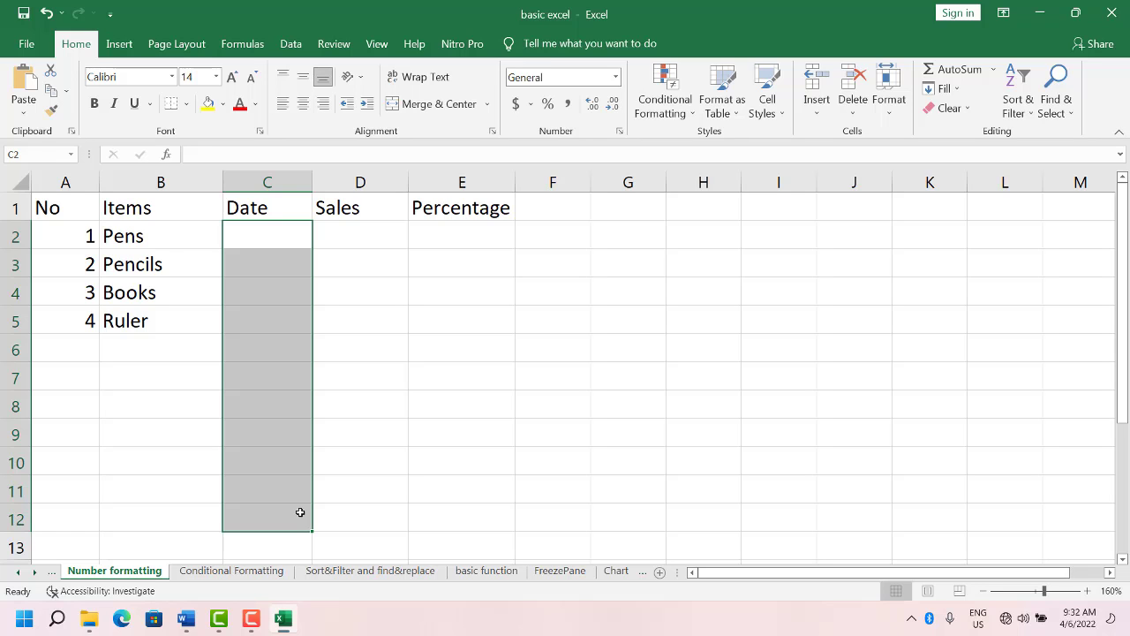
{"action": "left_click", "coordinate": [367, 386]}
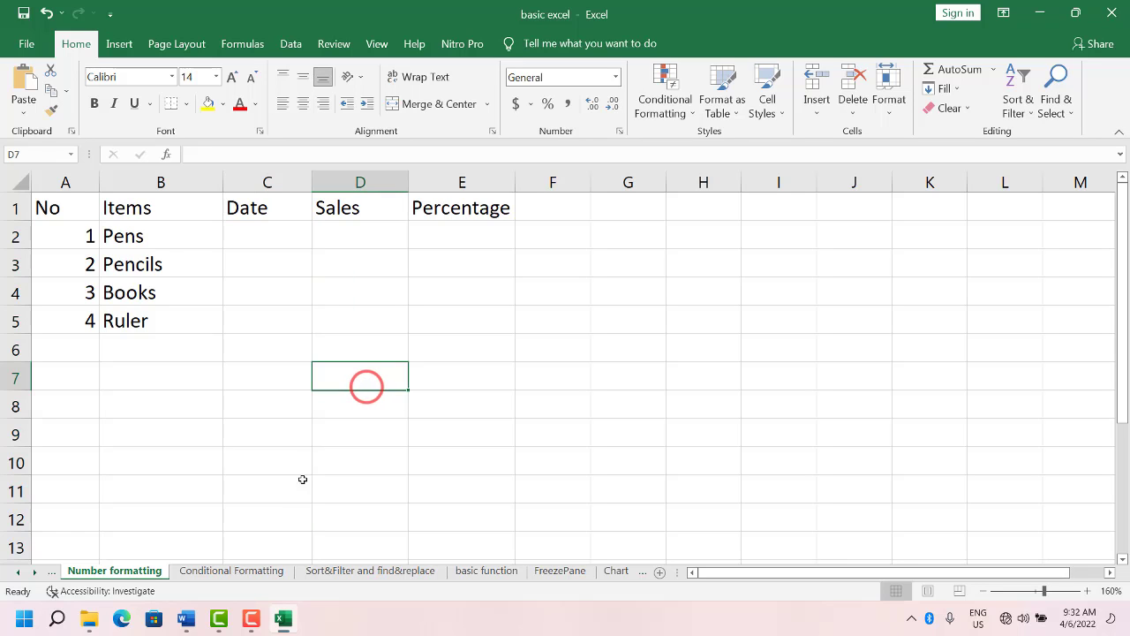
Switch to the Basic Excel document in Word and read the instructions under Understanding Number Formatting, through More Number Formats.
{"action": "left_click", "coordinate": [186, 619]}
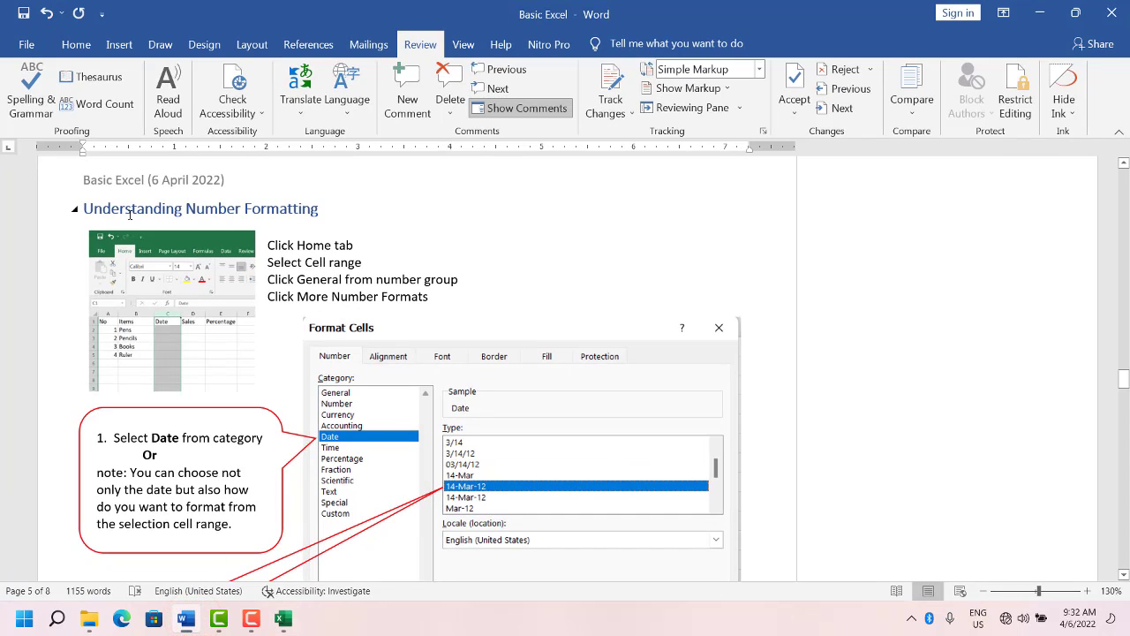
{"action": "left_click", "coordinate": [1088, 591]}
{"action": "left_click", "coordinate": [1088, 591]}
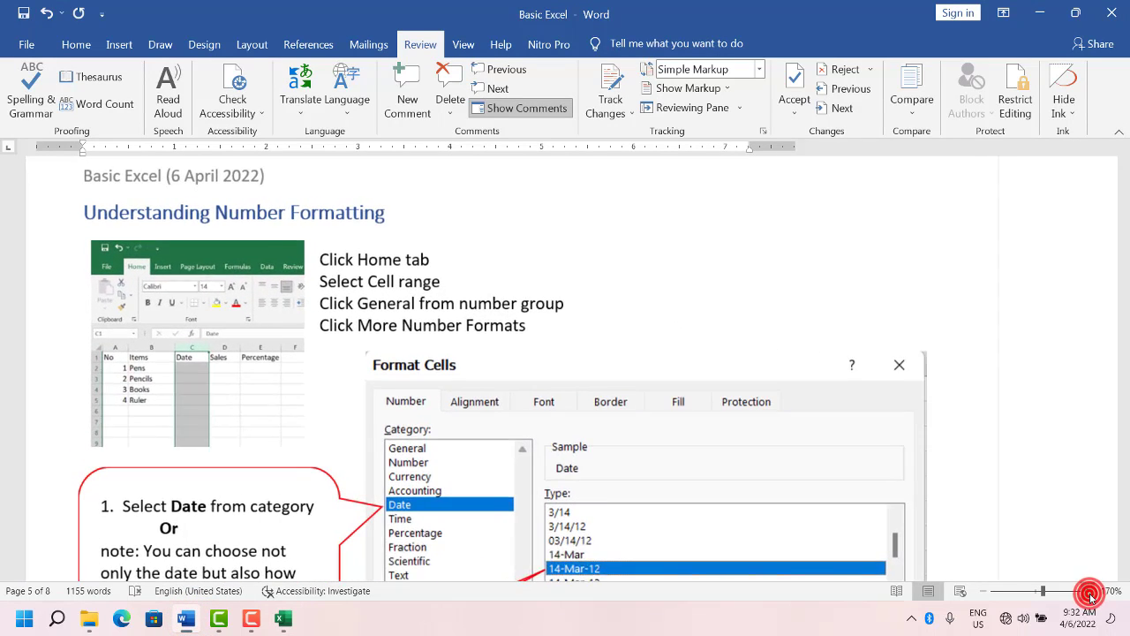
{"action": "left_click", "coordinate": [1088, 591]}
{"action": "left_click", "coordinate": [1088, 591]}
{"action": "left_click", "coordinate": [1088, 591]}
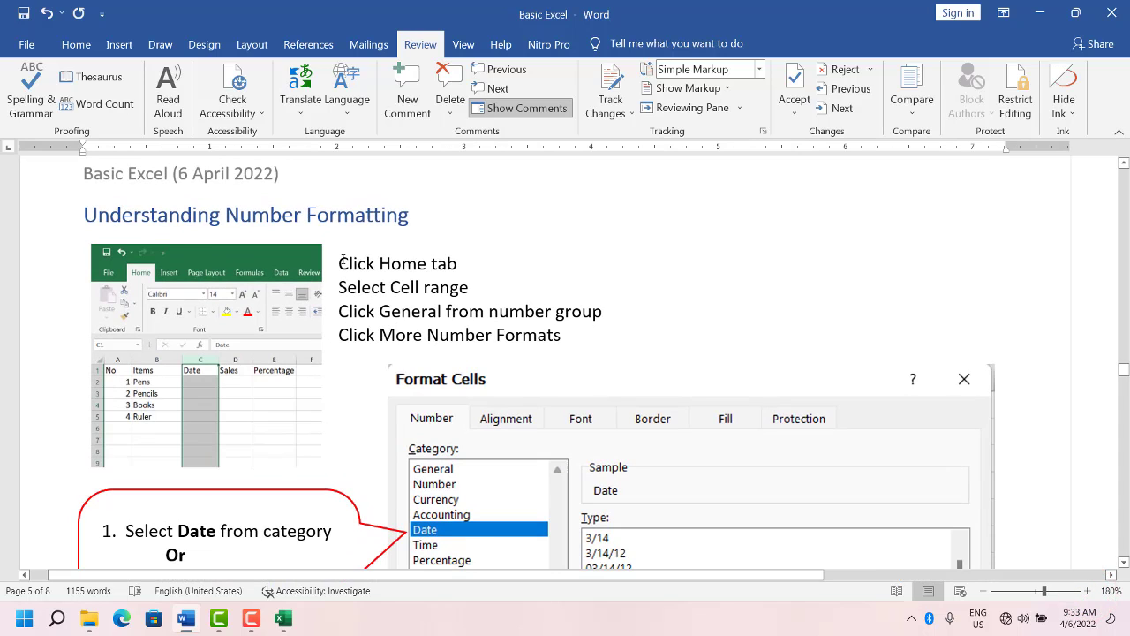
{"action": "scroll", "coordinate": [342, 263], "scroll_direction": "down", "scroll_amount": 1}
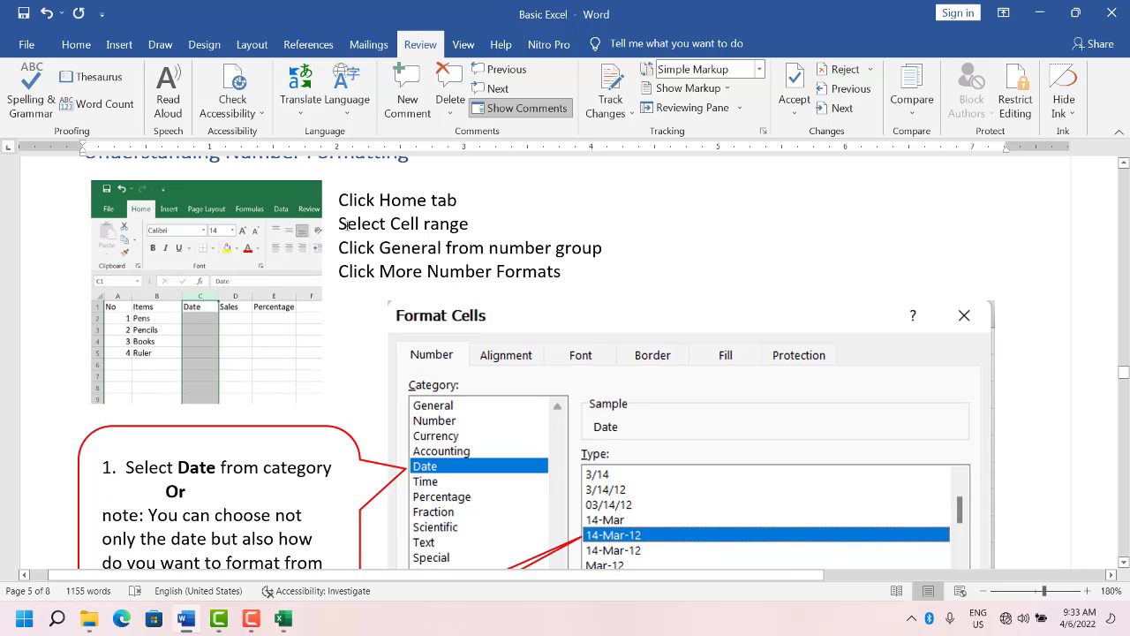
{"action": "left_click_drag", "start_coordinate": [340, 225], "coordinate": [463, 226]}
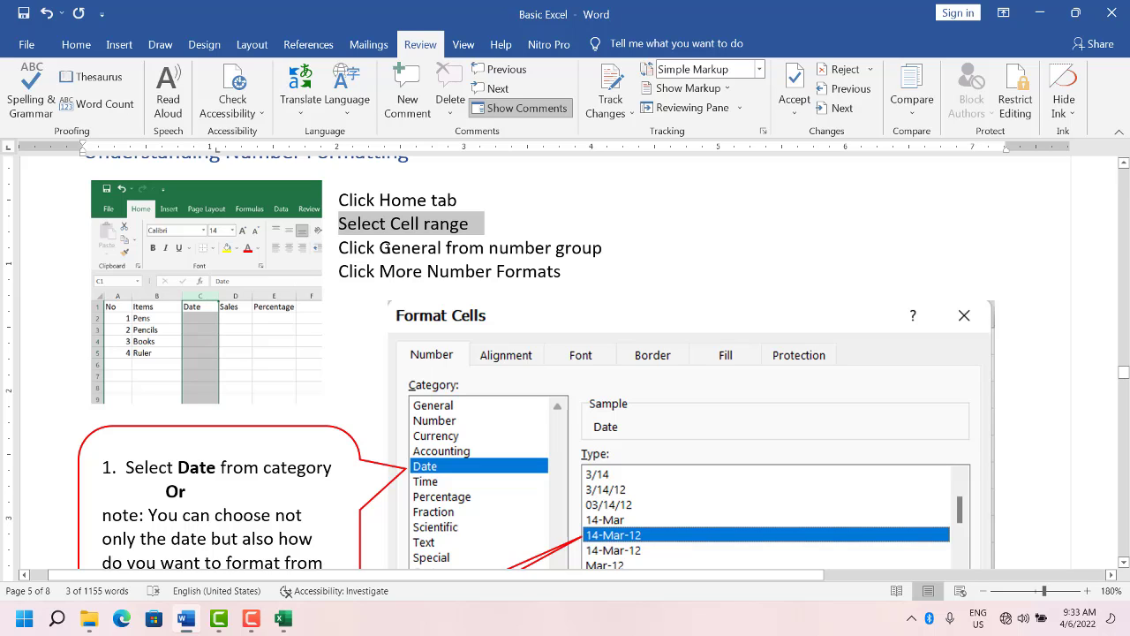
{"action": "left_click_drag", "start_coordinate": [381, 247], "coordinate": [602, 248]}
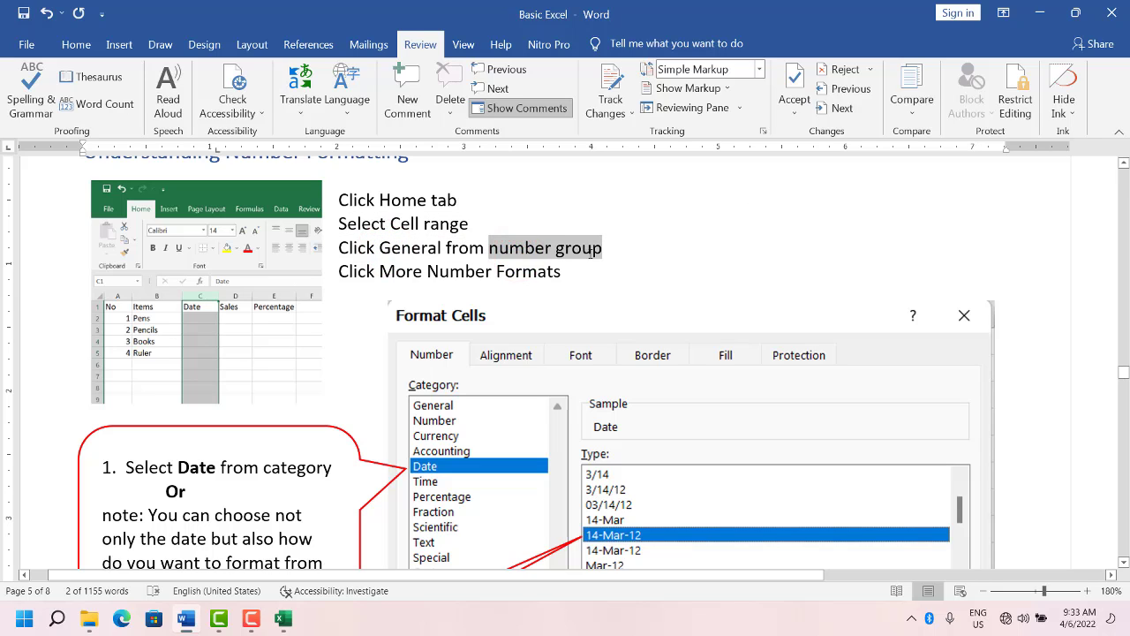
{"action": "left_click", "coordinate": [507, 252]}
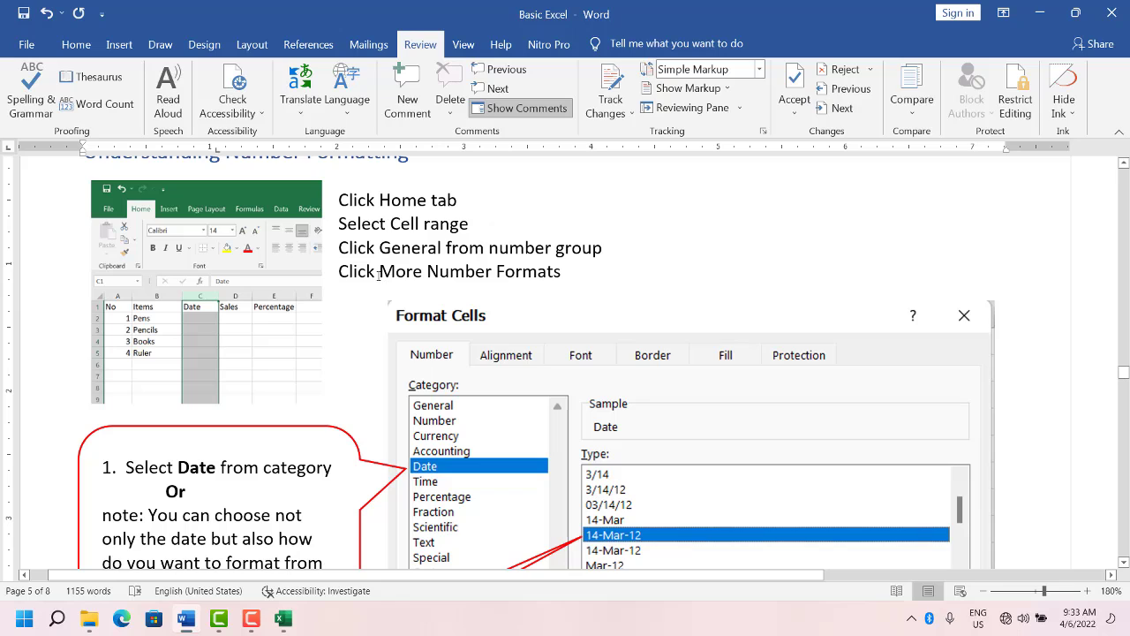
{"action": "left_click_drag", "start_coordinate": [380, 273], "coordinate": [564, 272]}
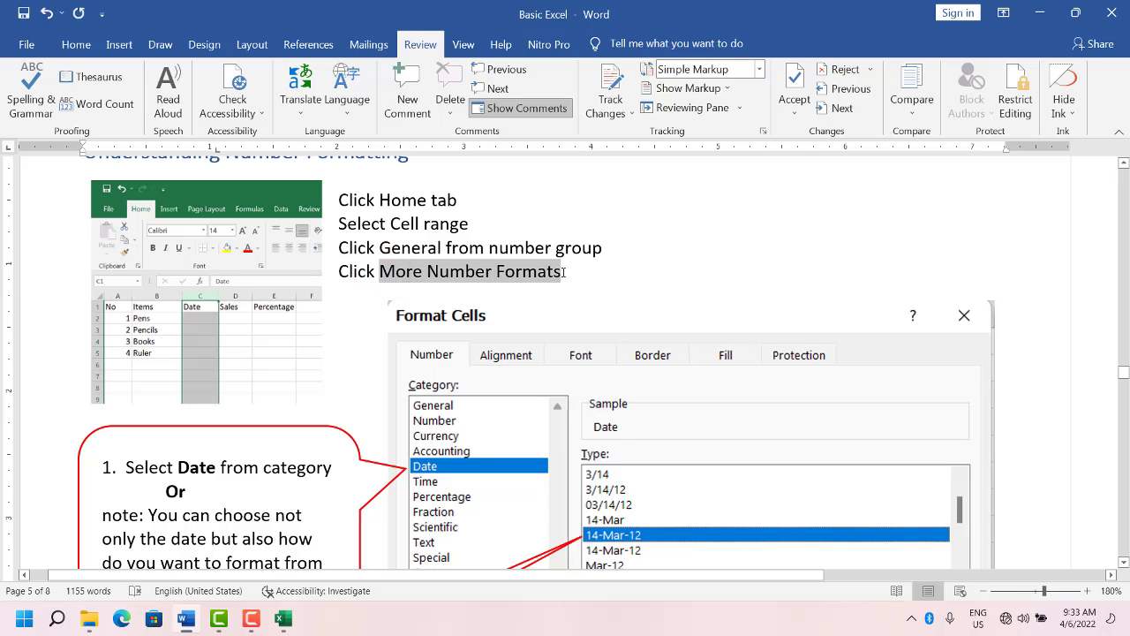
Study the Format Cells picture and read the callout about selecting Date from the category list, including its note.
{"action": "scroll", "coordinate": [563, 272], "scroll_direction": "down", "scroll_amount": 3}
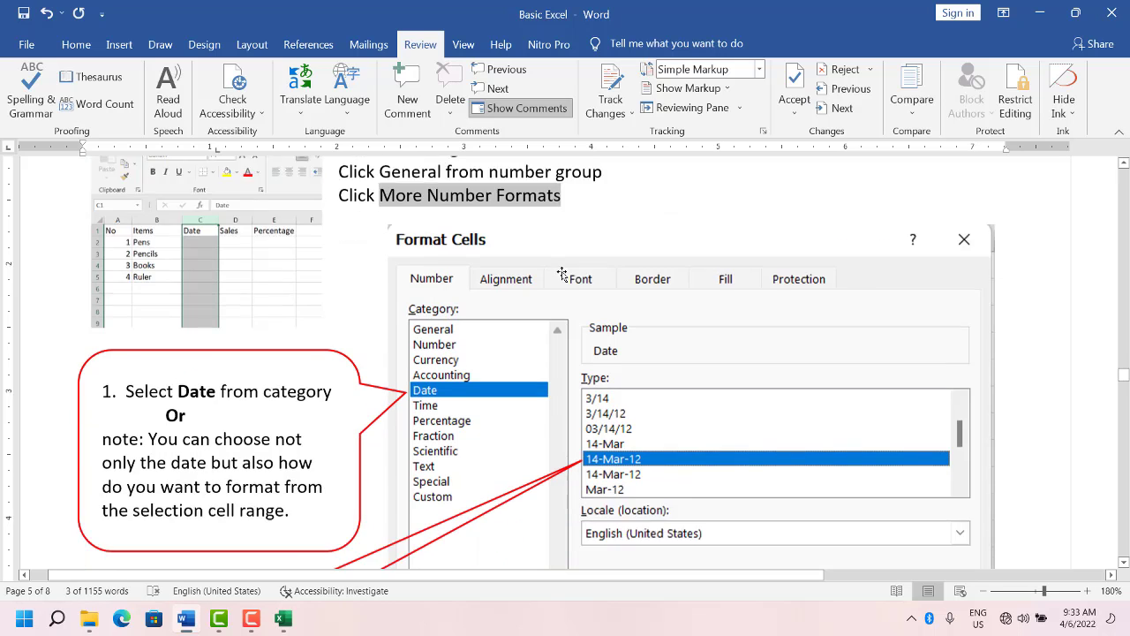
{"action": "left_click", "coordinate": [626, 228]}
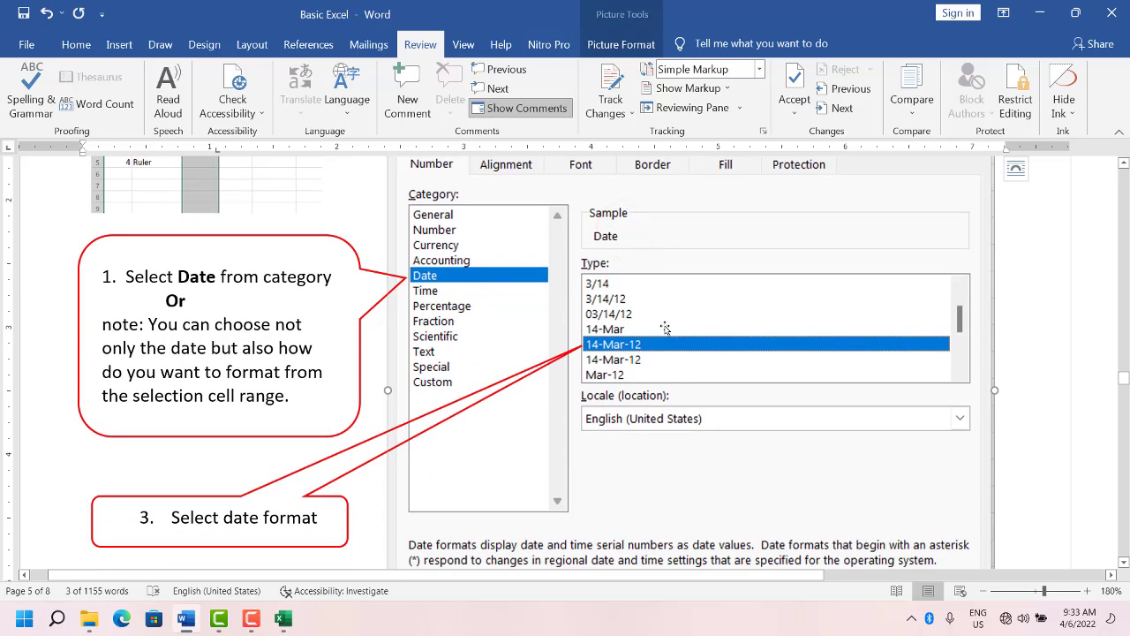
{"action": "scroll", "coordinate": [441, 221], "scroll_direction": "up", "scroll_amount": 1}
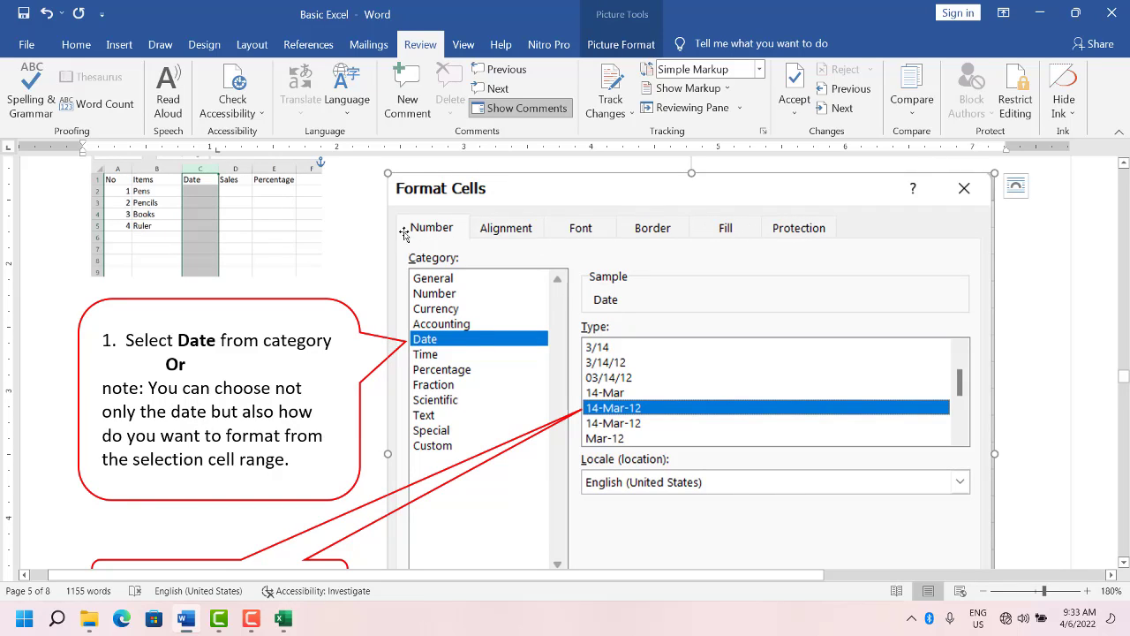
{"action": "scroll", "coordinate": [166, 287], "scroll_direction": "down", "scroll_amount": 1}
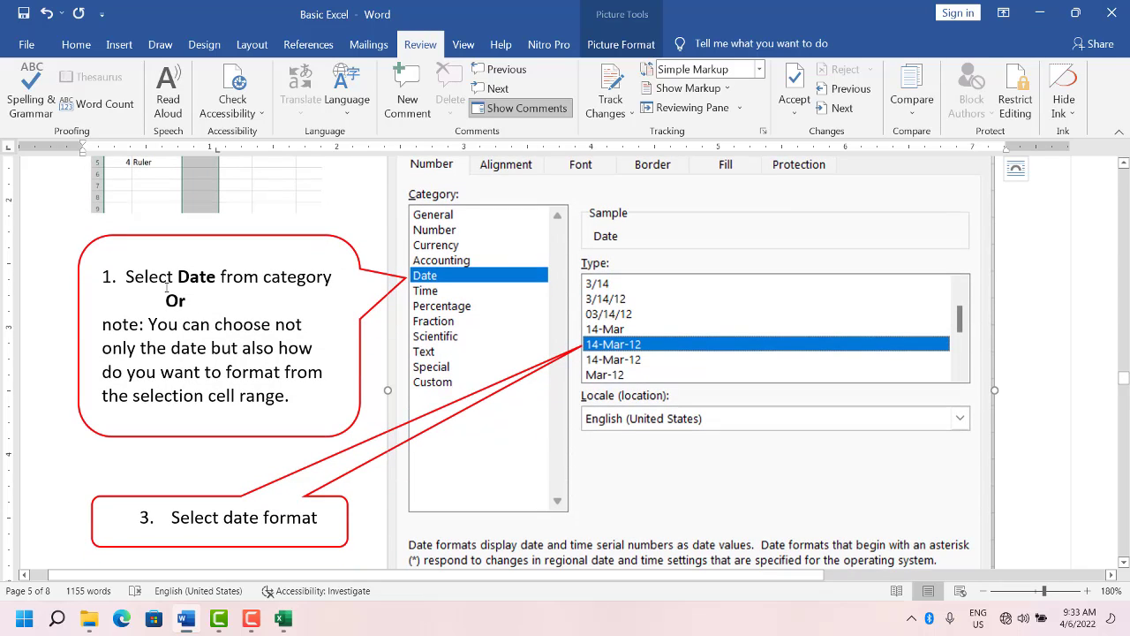
{"action": "scroll", "coordinate": [167, 287], "scroll_direction": "up", "scroll_amount": 2}
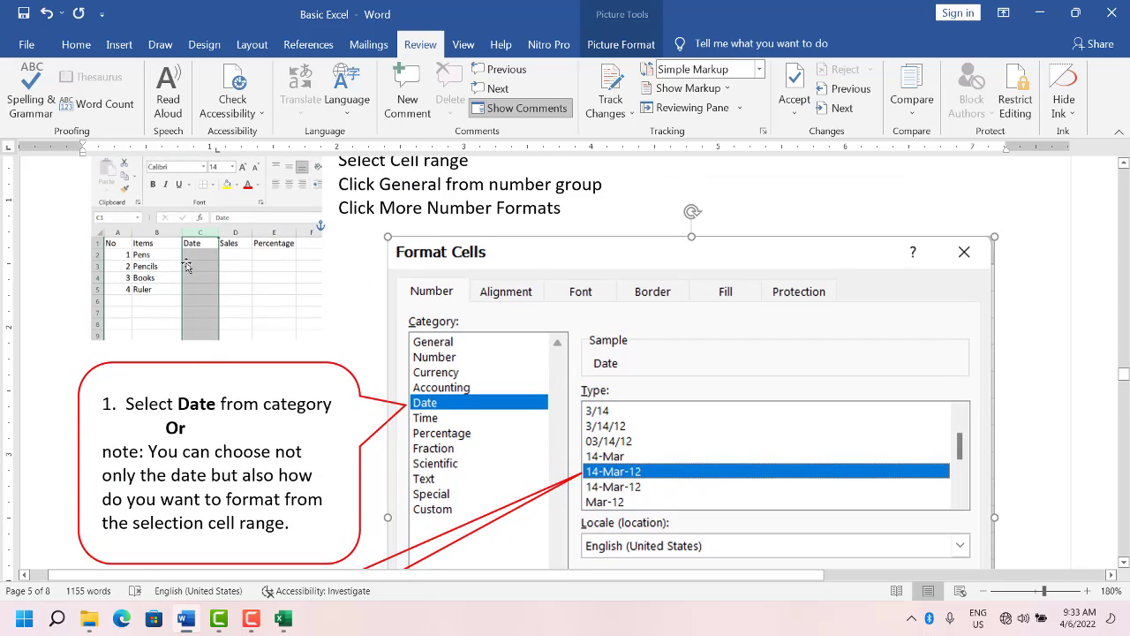
{"action": "scroll", "coordinate": [186, 265], "scroll_direction": "down", "scroll_amount": 1}
{"action": "double_click", "coordinate": [178, 339]}
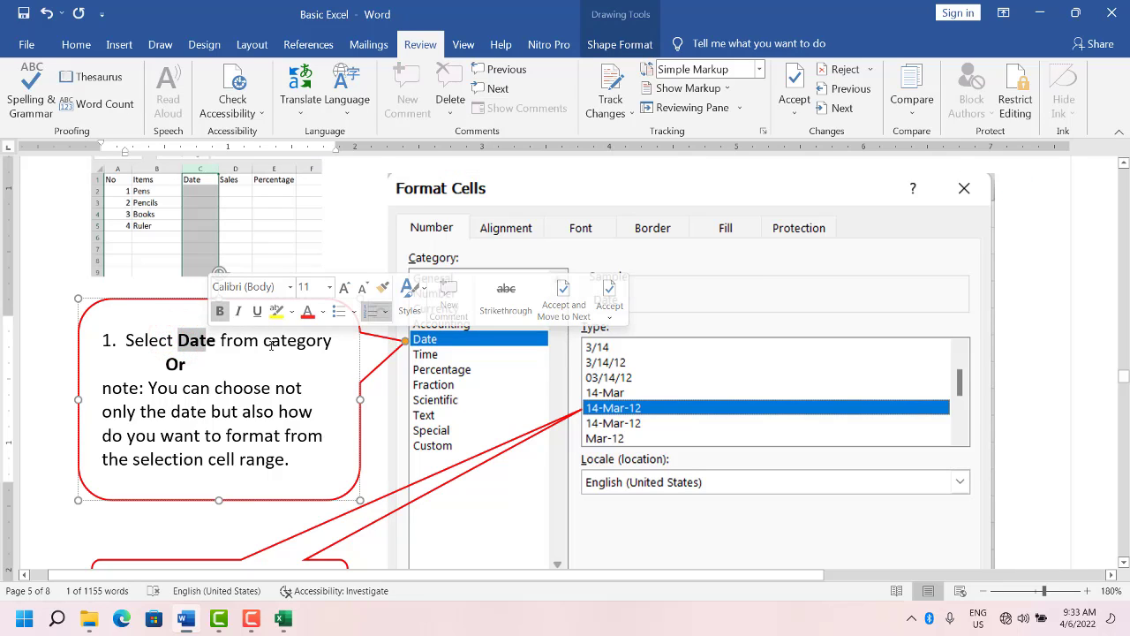
{"action": "left_click_drag", "start_coordinate": [271, 340], "coordinate": [317, 345]}
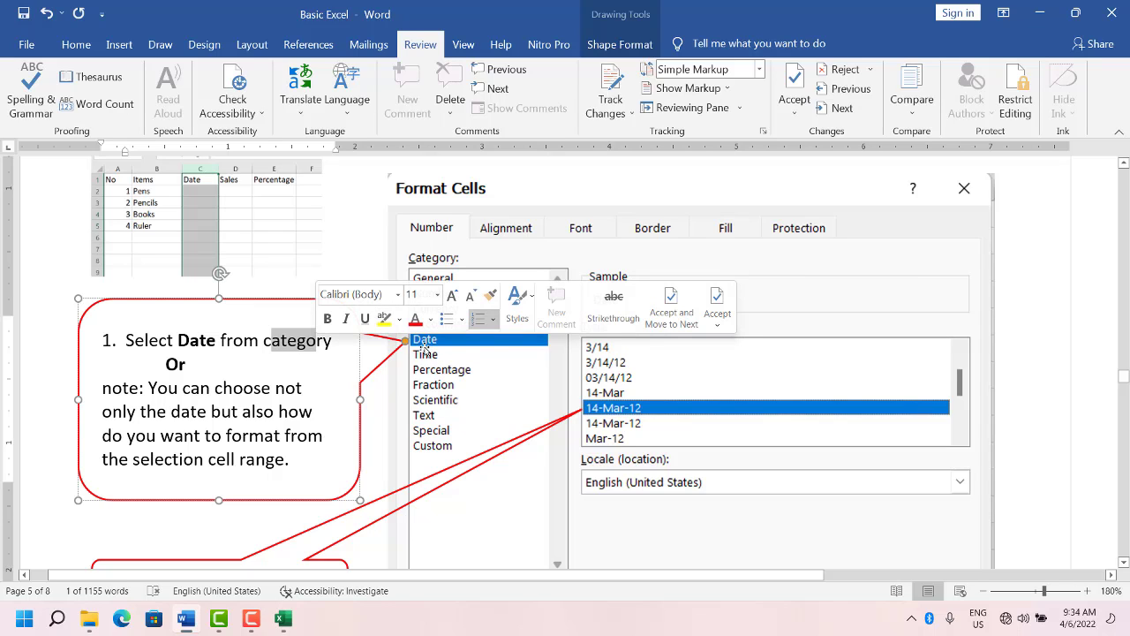
{"action": "left_click", "coordinate": [270, 371]}
{"action": "left_click_drag", "start_coordinate": [136, 390], "coordinate": [109, 392]}
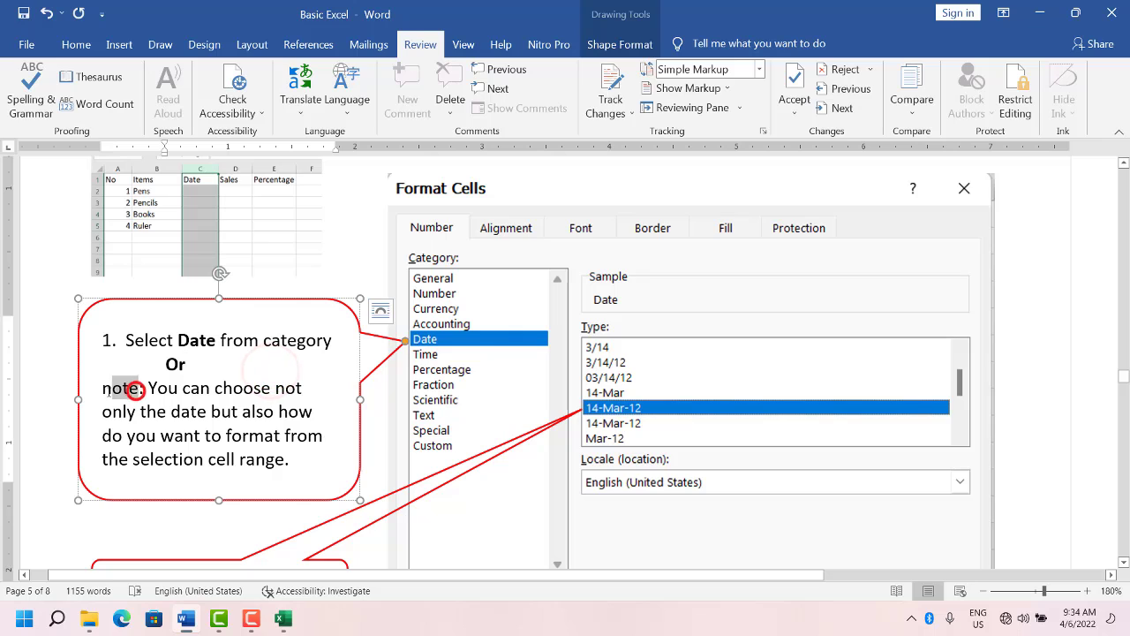
{"action": "left_click", "coordinate": [184, 395]}
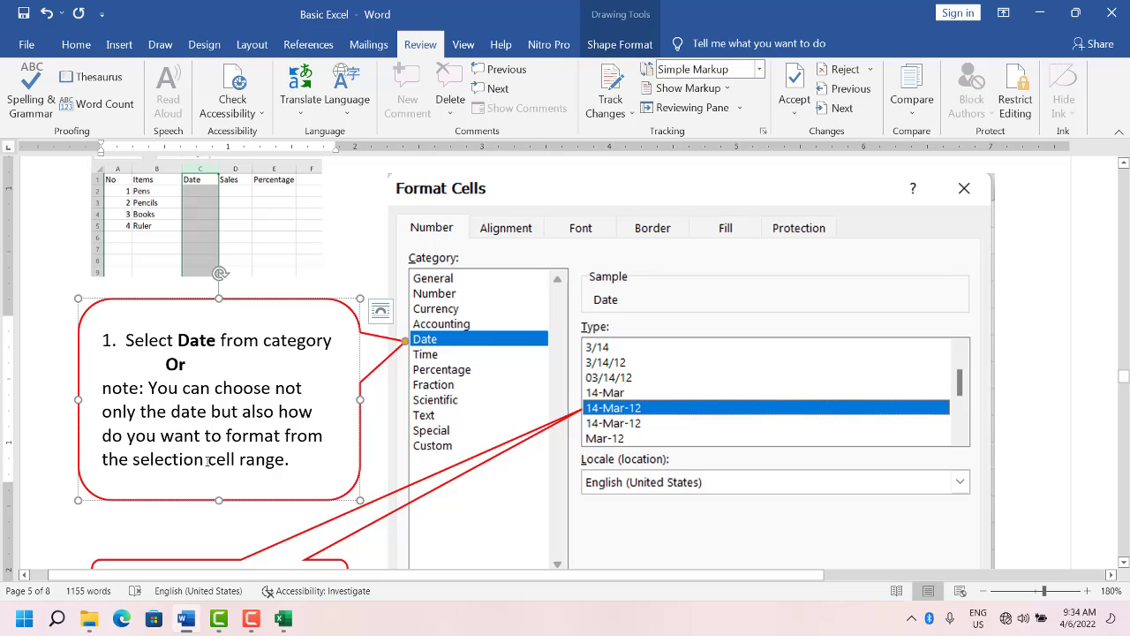
Read the Select date format and Click Ok callouts around the Format Cells picture, and review the instructions above it.
{"action": "scroll", "coordinate": [286, 464], "scroll_direction": "up", "scroll_amount": 1}
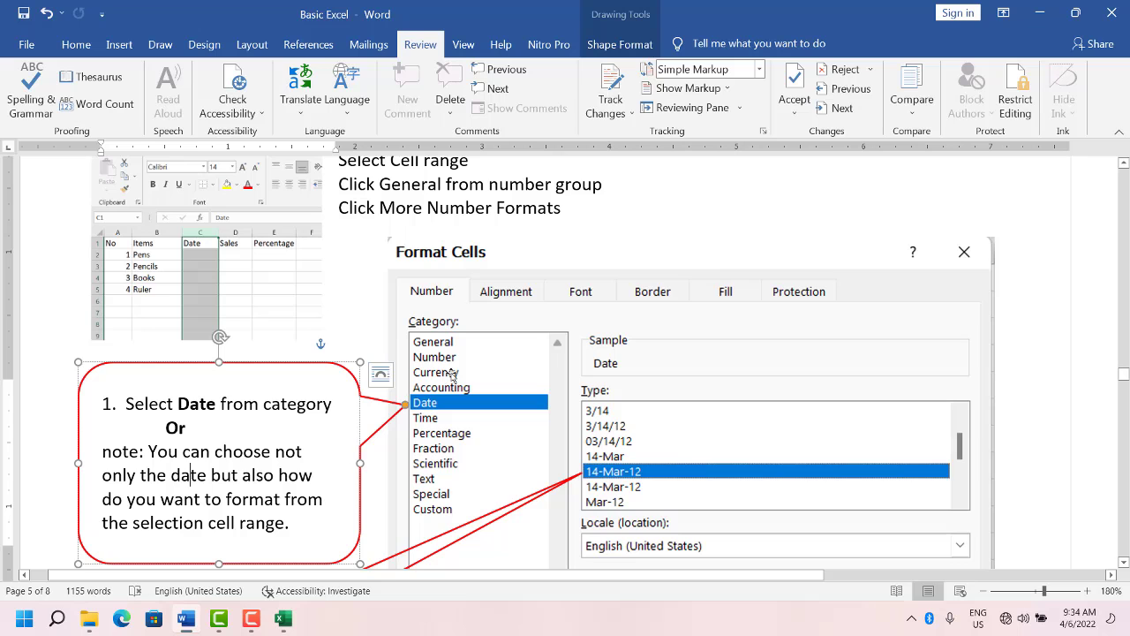
{"action": "scroll", "coordinate": [452, 374], "scroll_direction": "down", "scroll_amount": 3}
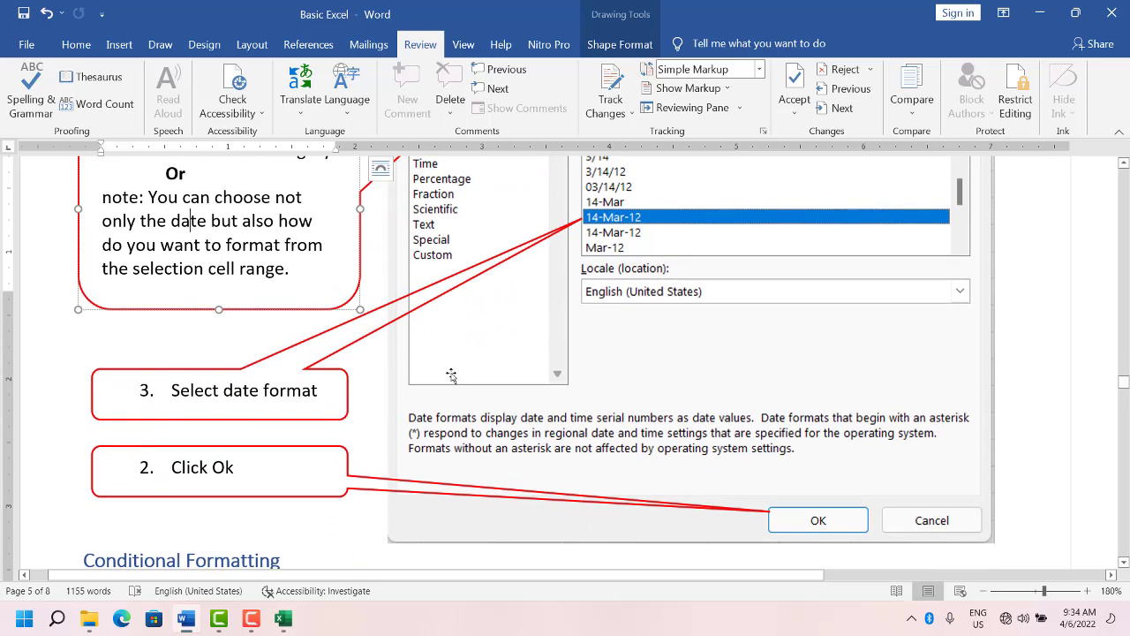
{"action": "scroll", "coordinate": [266, 447], "scroll_direction": "up", "scroll_amount": 1}
{"action": "left_click_drag", "start_coordinate": [173, 456], "coordinate": [260, 454]}
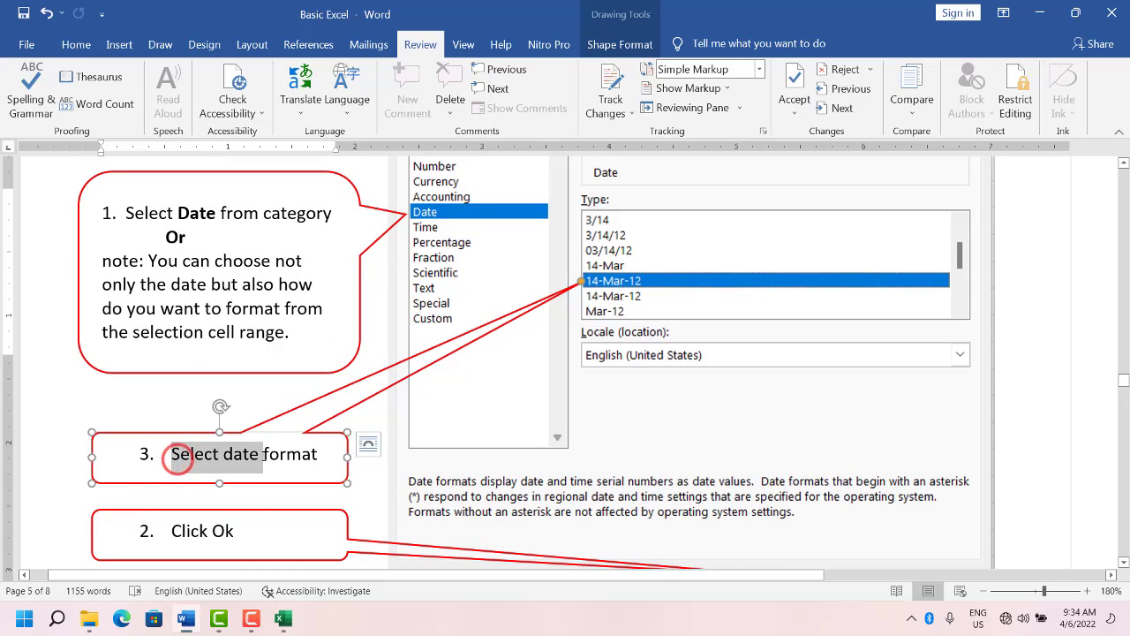
{"action": "scroll", "coordinate": [620, 299], "scroll_direction": "up", "scroll_amount": 1}
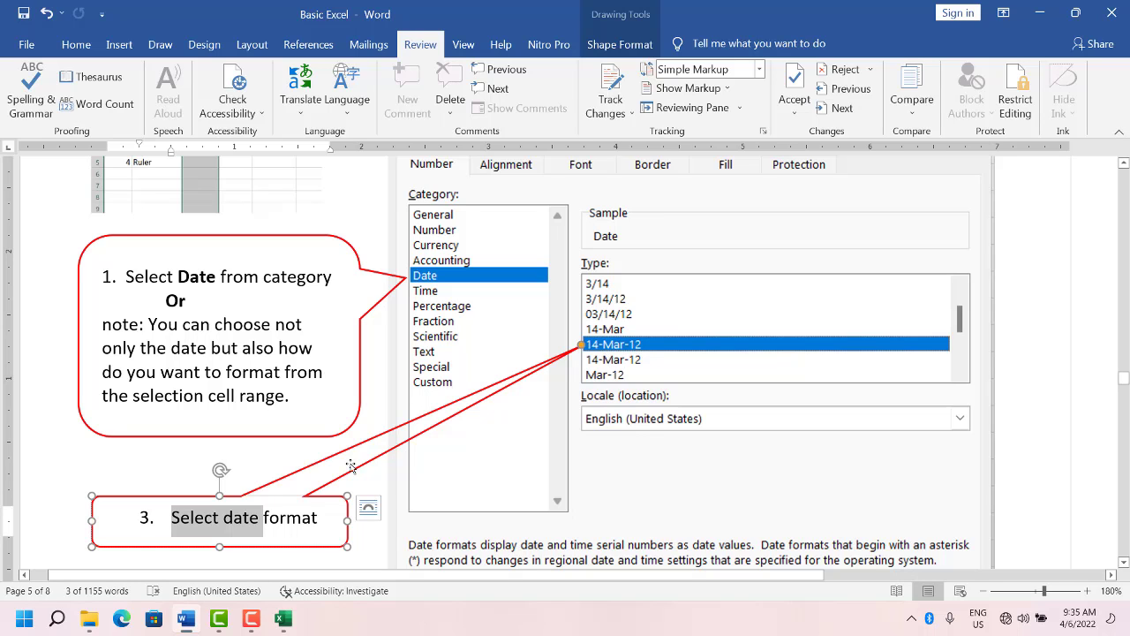
{"action": "scroll", "coordinate": [228, 474], "scroll_direction": "down", "scroll_amount": 3}
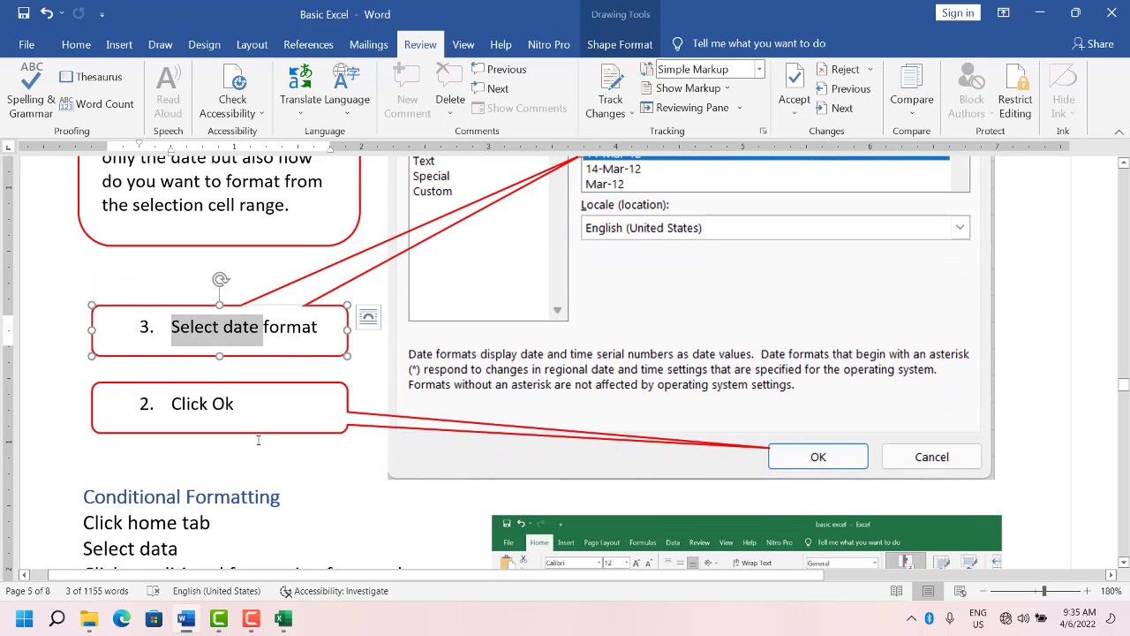
{"action": "scroll", "coordinate": [255, 442], "scroll_direction": "up", "scroll_amount": 1}
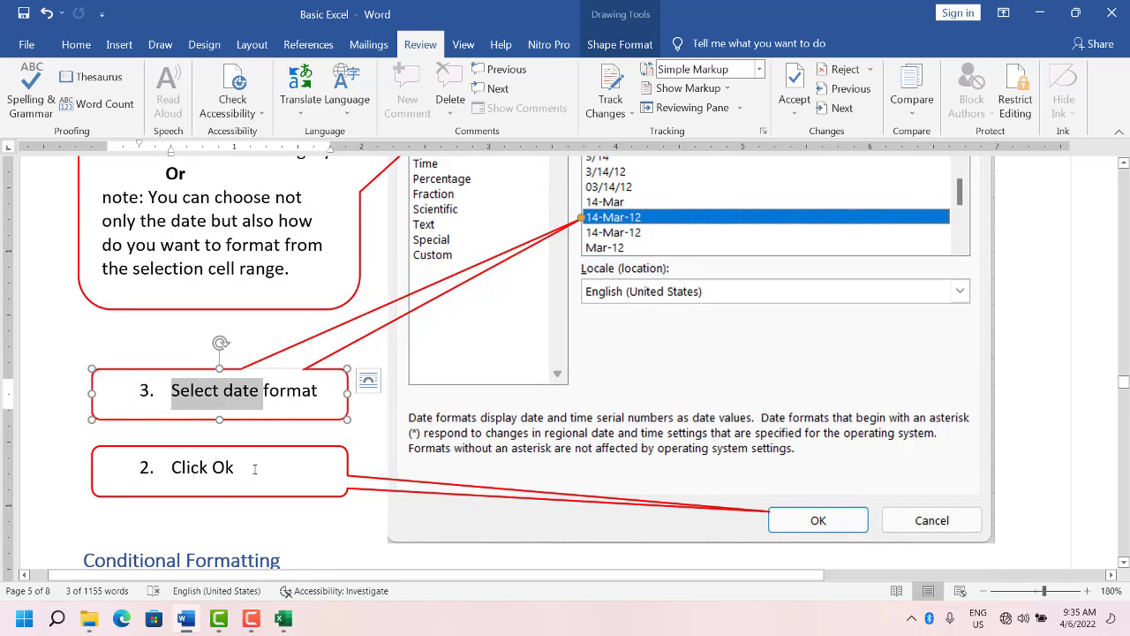
{"action": "left_click_drag", "start_coordinate": [254, 468], "coordinate": [150, 469]}
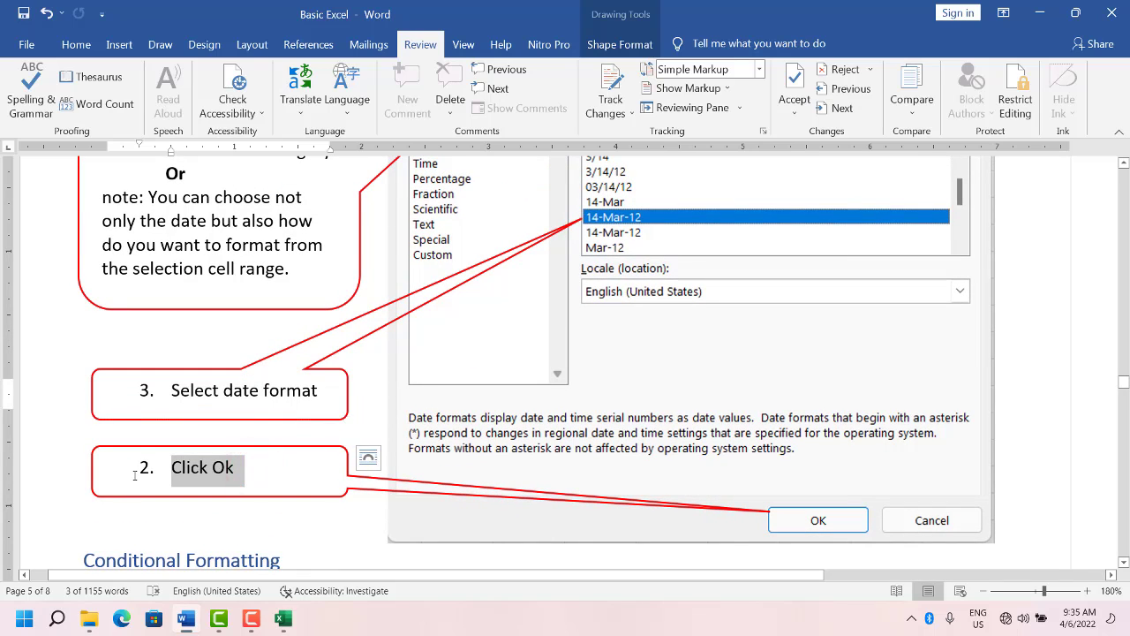
{"action": "left_click", "coordinate": [371, 448]}
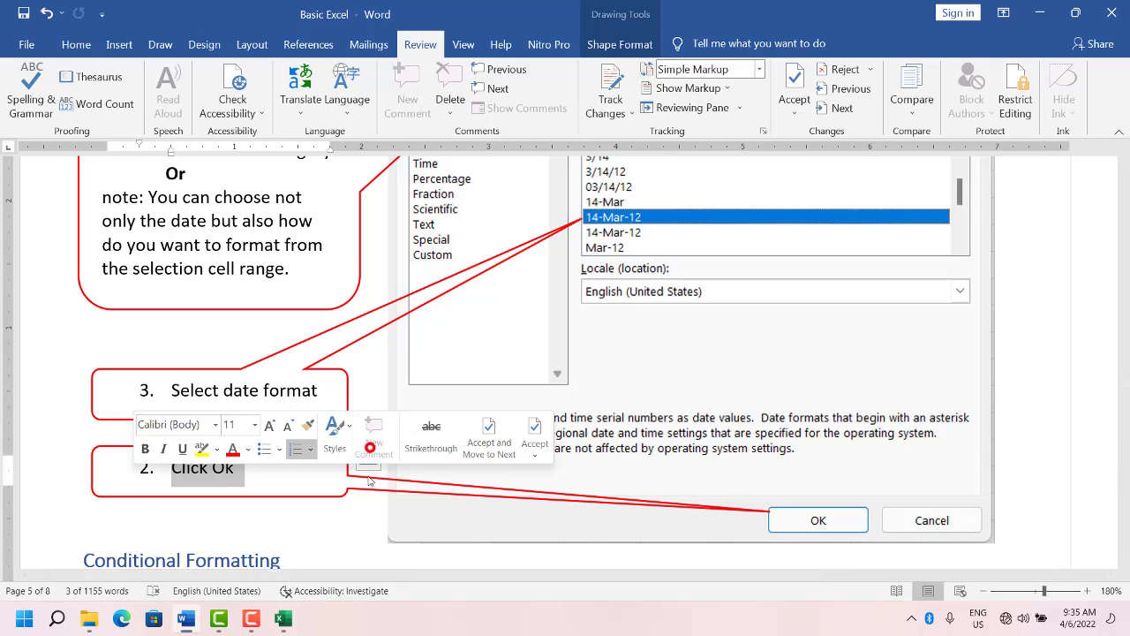
{"action": "left_click", "coordinate": [313, 504]}
{"action": "scroll", "coordinate": [314, 505], "scroll_direction": "up", "scroll_amount": 4}
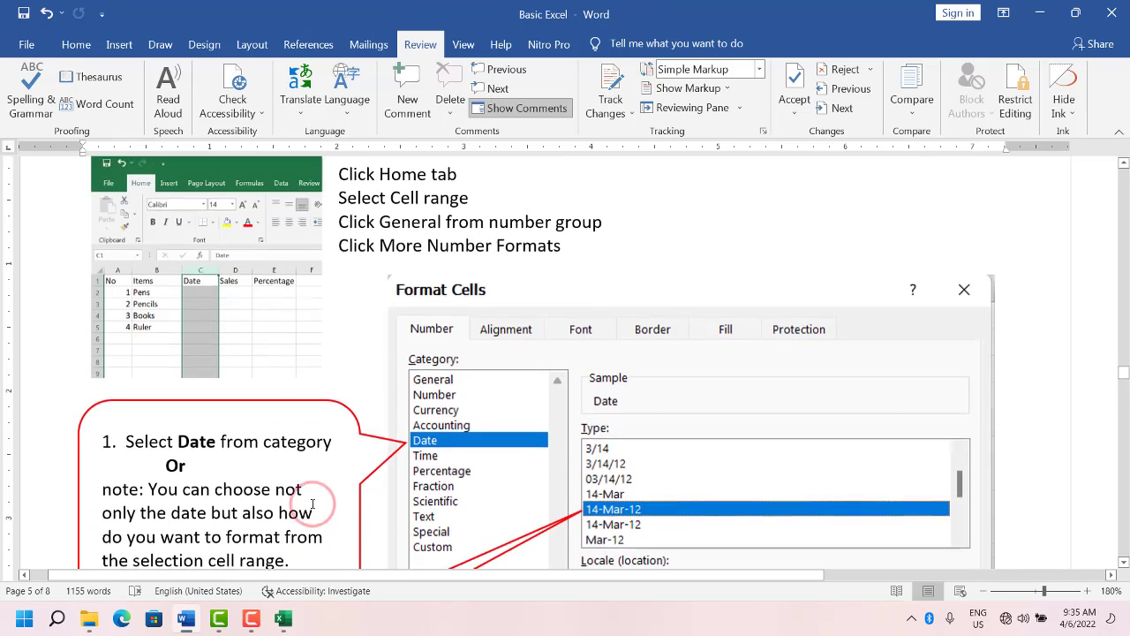
Switch to the basic excel workbook in Excel, select the whole Date column and open the full number format settings for it.
{"action": "left_click", "coordinate": [284, 621]}
{"action": "left_click", "coordinate": [252, 235]}
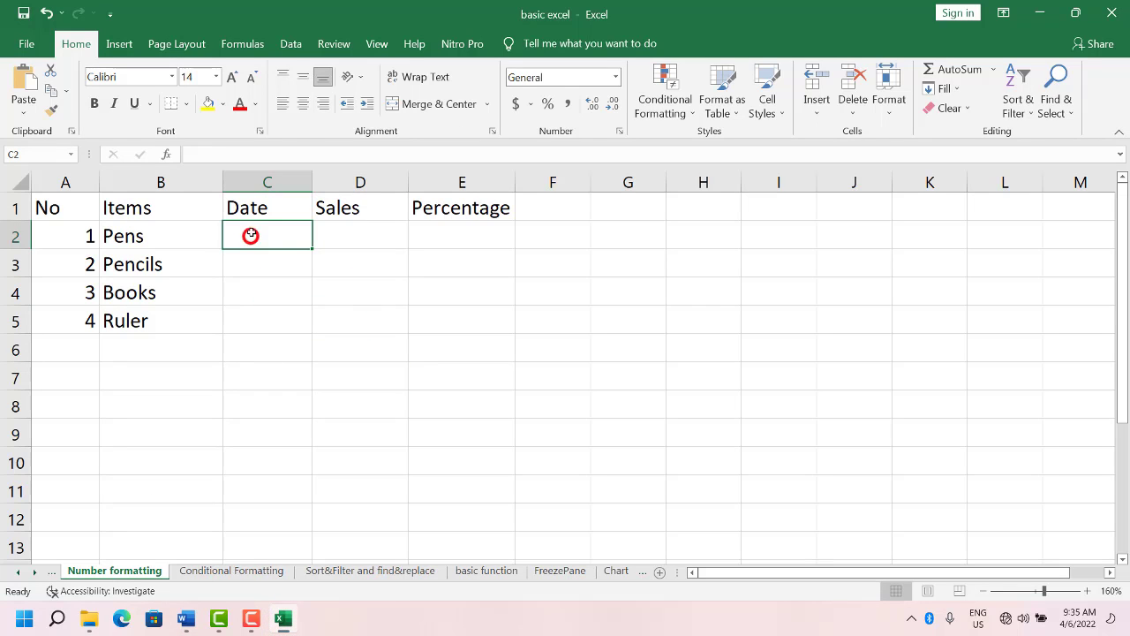
{"action": "left_click", "coordinate": [266, 181]}
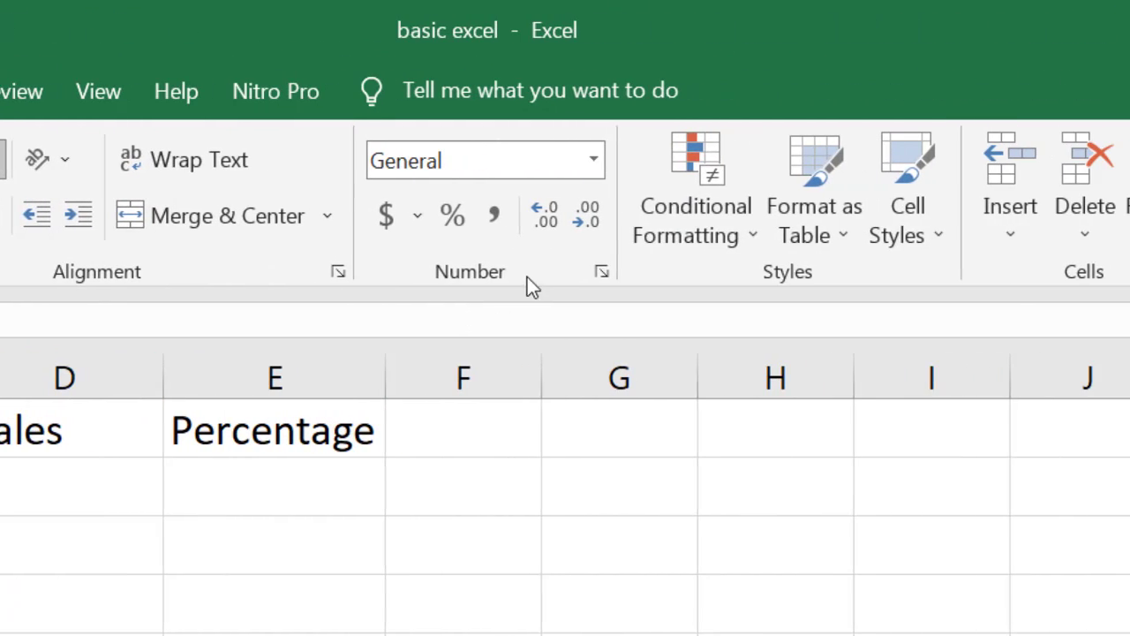
{"action": "left_click", "coordinate": [532, 272]}
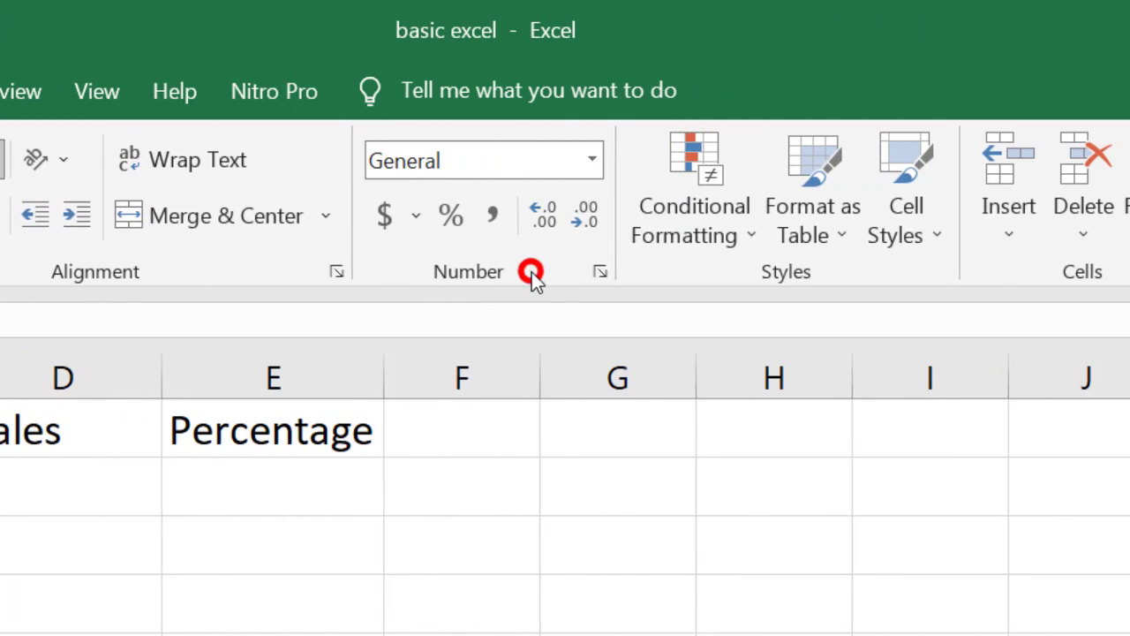
{"action": "left_click", "coordinate": [591, 160]}
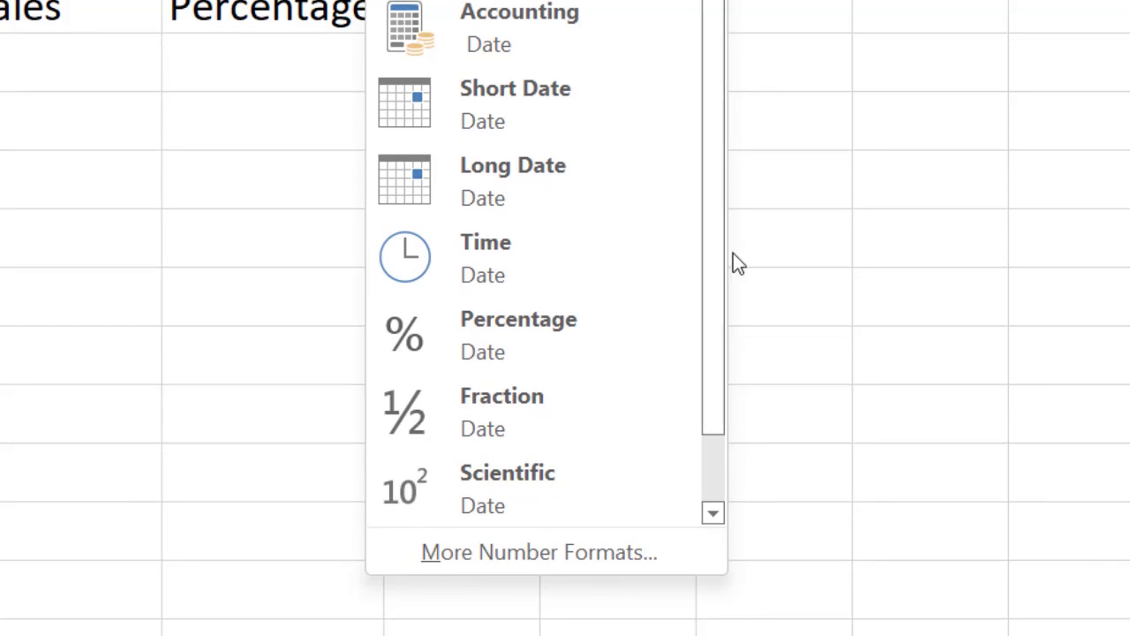
{"action": "left_click", "coordinate": [612, 558]}
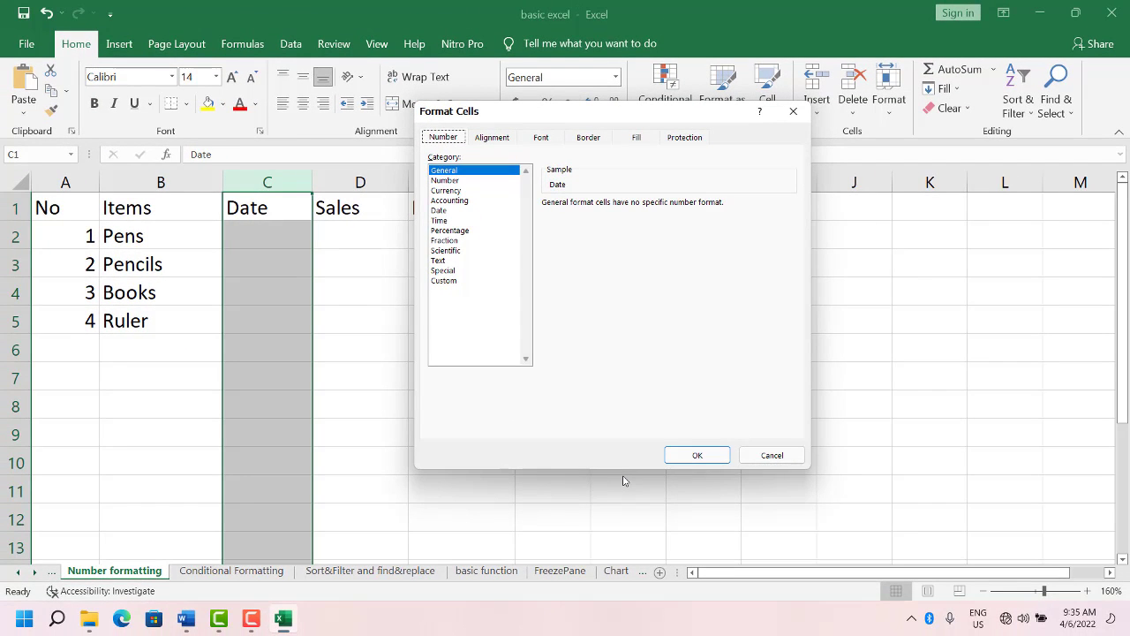
Choose the Date category for the selected column's number format.
{"action": "key", "text": "super+plus"}
{"action": "key", "text": "super+plus"}
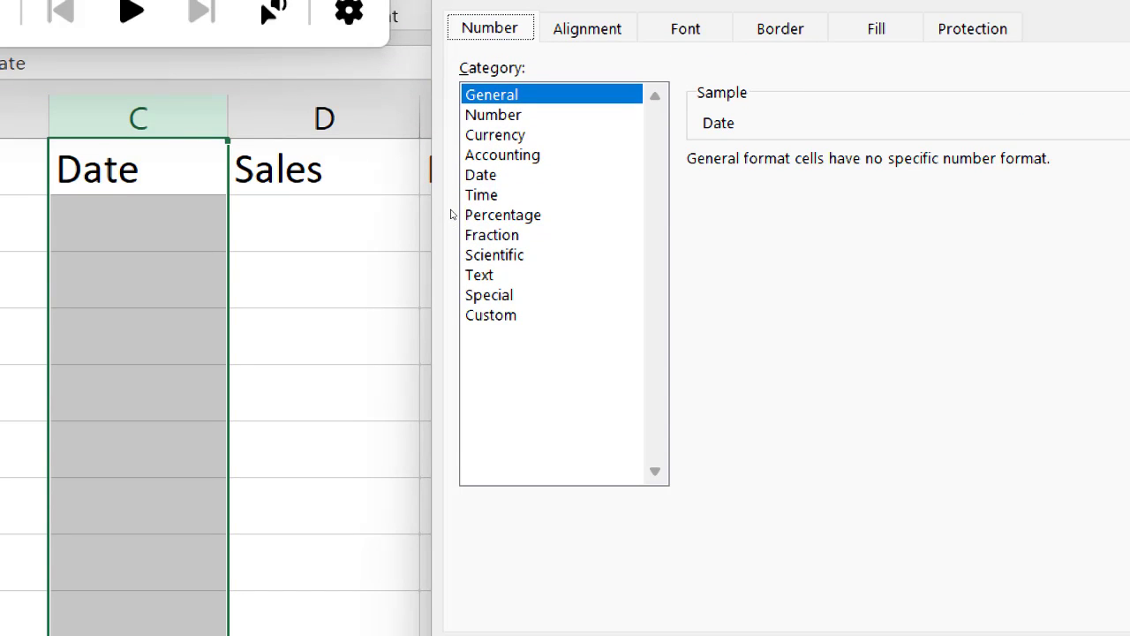
{"action": "left_click", "coordinate": [481, 175]}
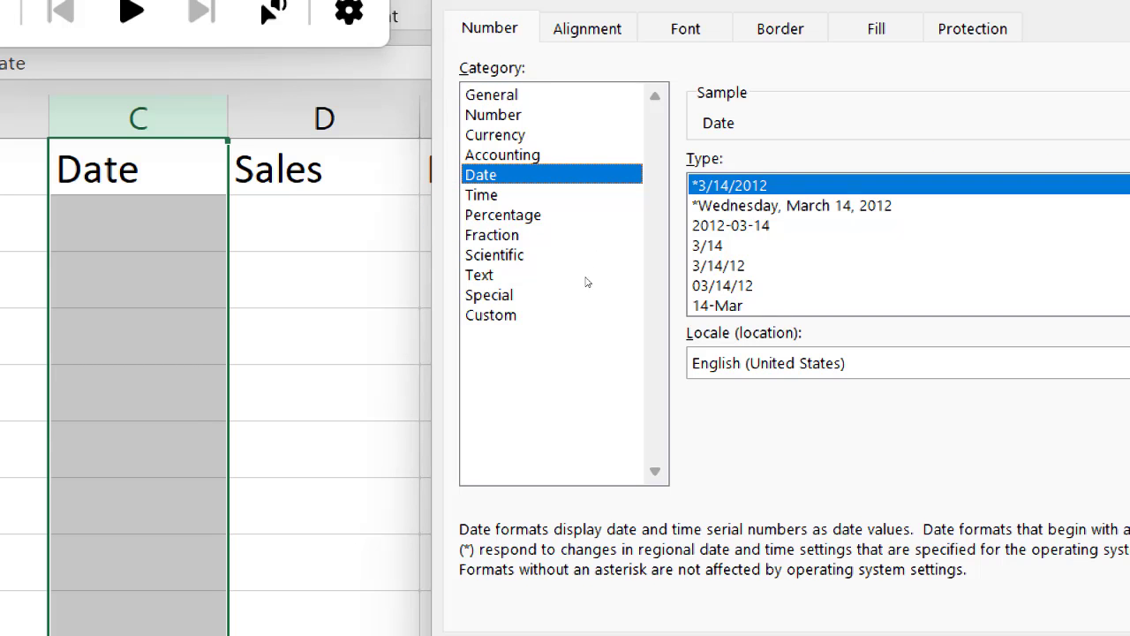
Browse the date types and try 3/14/12 and *Wednesday, March 14, 2012.
{"action": "left_click", "coordinate": [719, 266]}
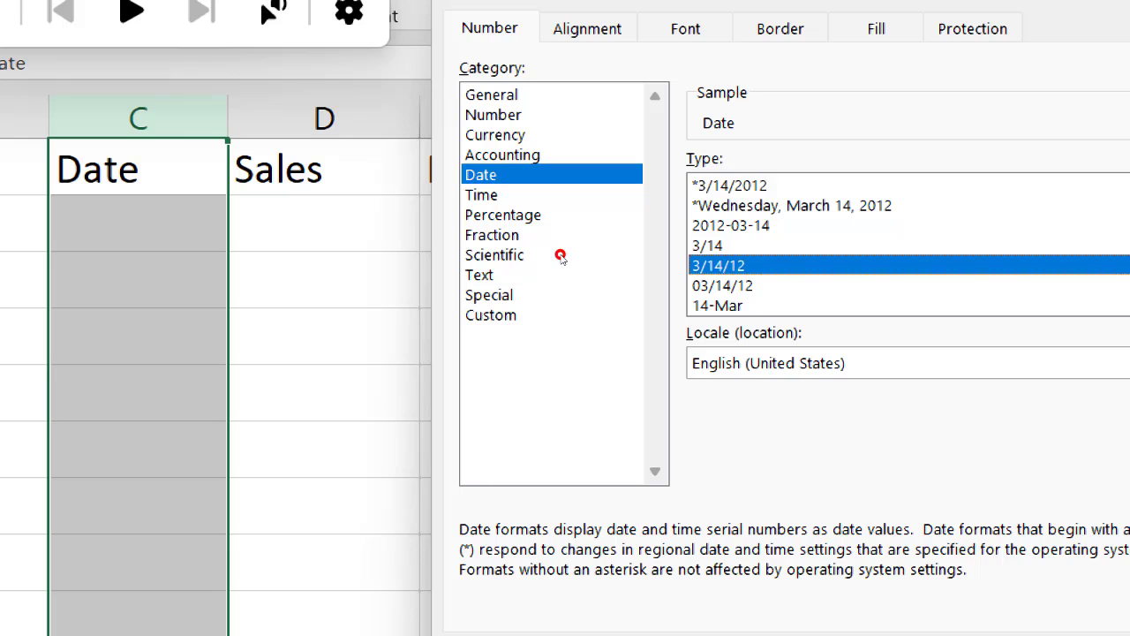
{"action": "scroll", "coordinate": [719, 266], "scroll_direction": "down", "scroll_amount": 1}
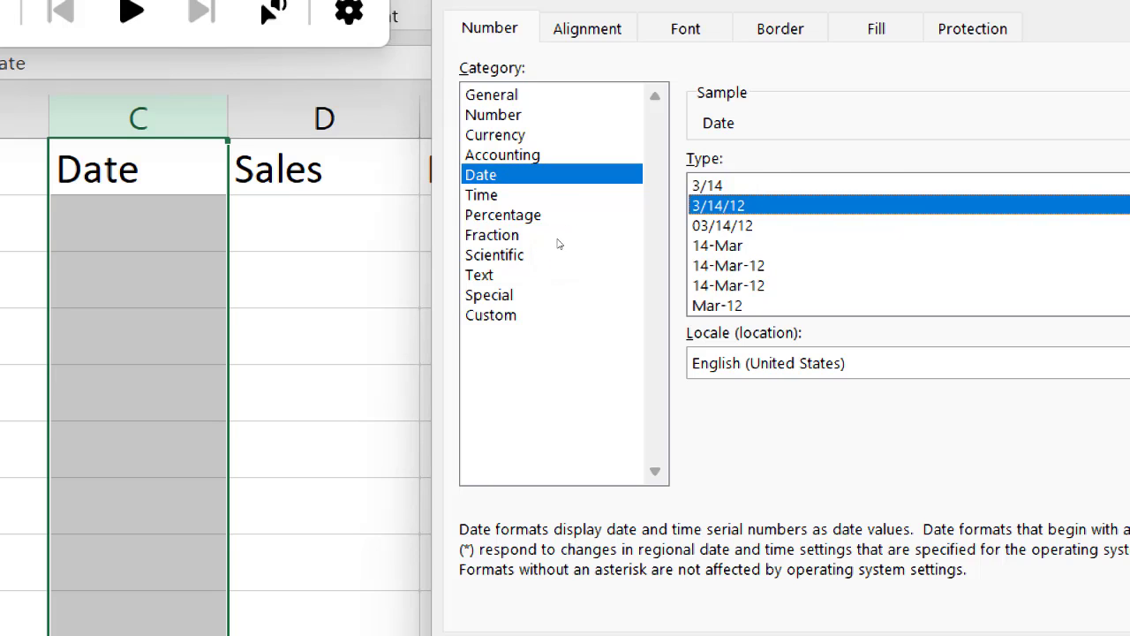
{"action": "scroll", "coordinate": [719, 266], "scroll_direction": "up", "scroll_amount": 1}
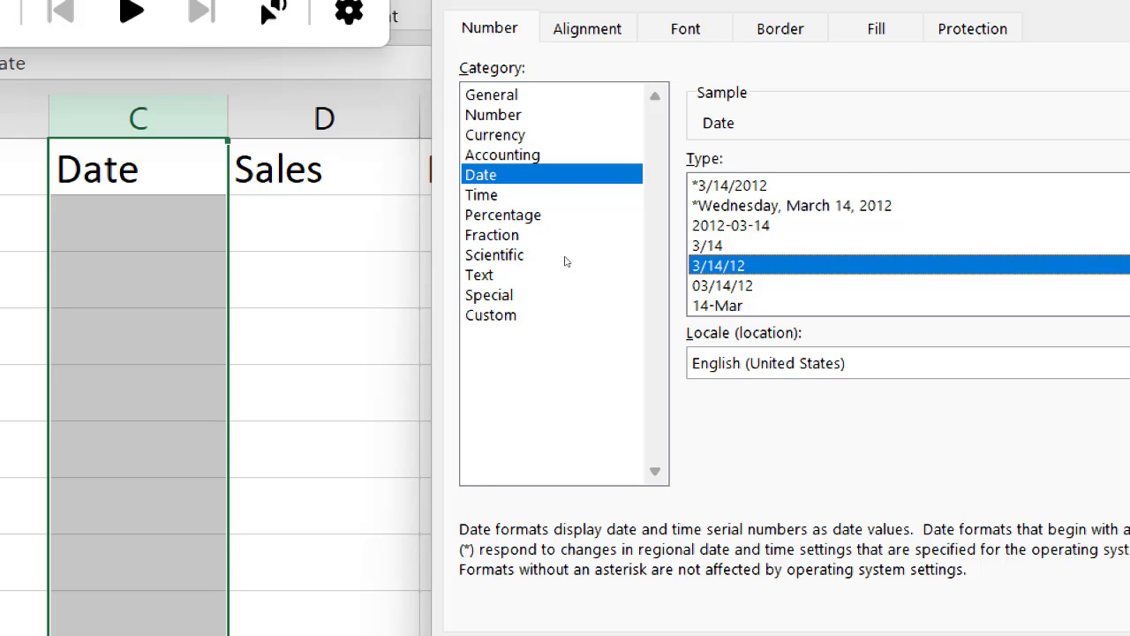
{"action": "left_click", "coordinate": [566, 261]}
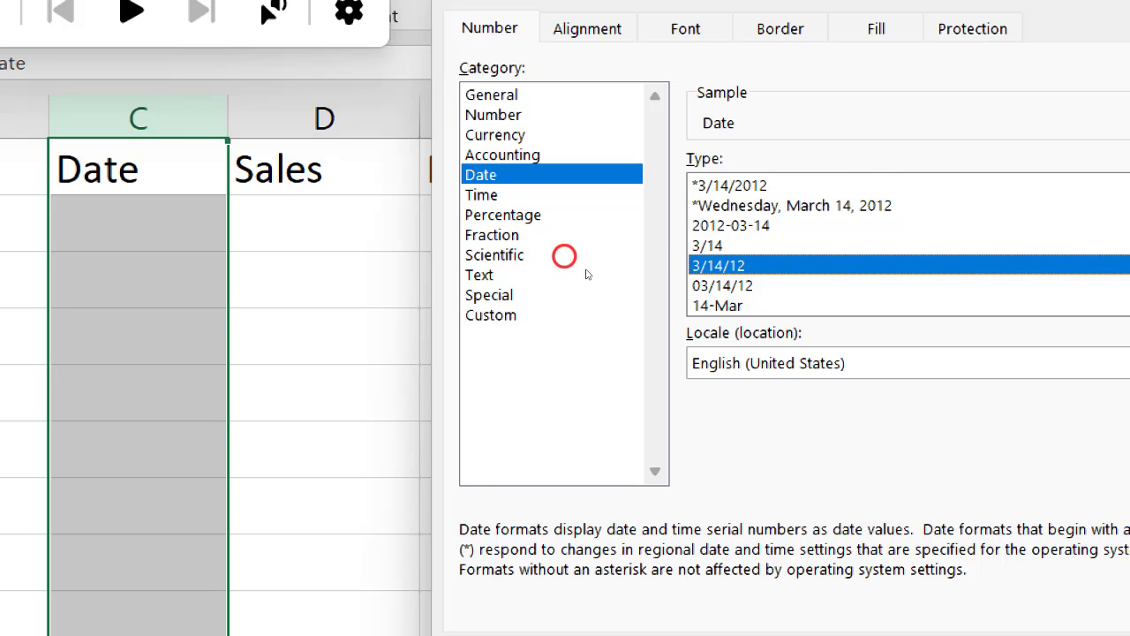
{"action": "left_click", "coordinate": [589, 226]}
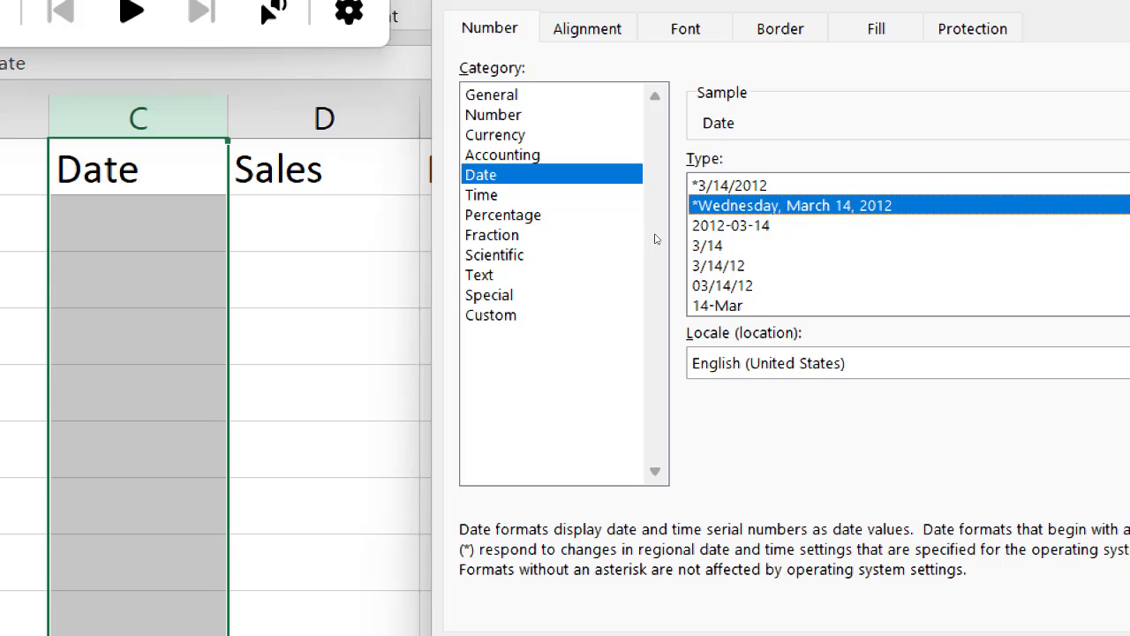
Set the date type to 14-Mar-12 and apply the format to column C.
{"action": "left_click", "coordinate": [560, 277]}
{"action": "scroll", "coordinate": [559, 277], "scroll_direction": "down", "scroll_amount": 1}
{"action": "left_click", "coordinate": [568, 252]}
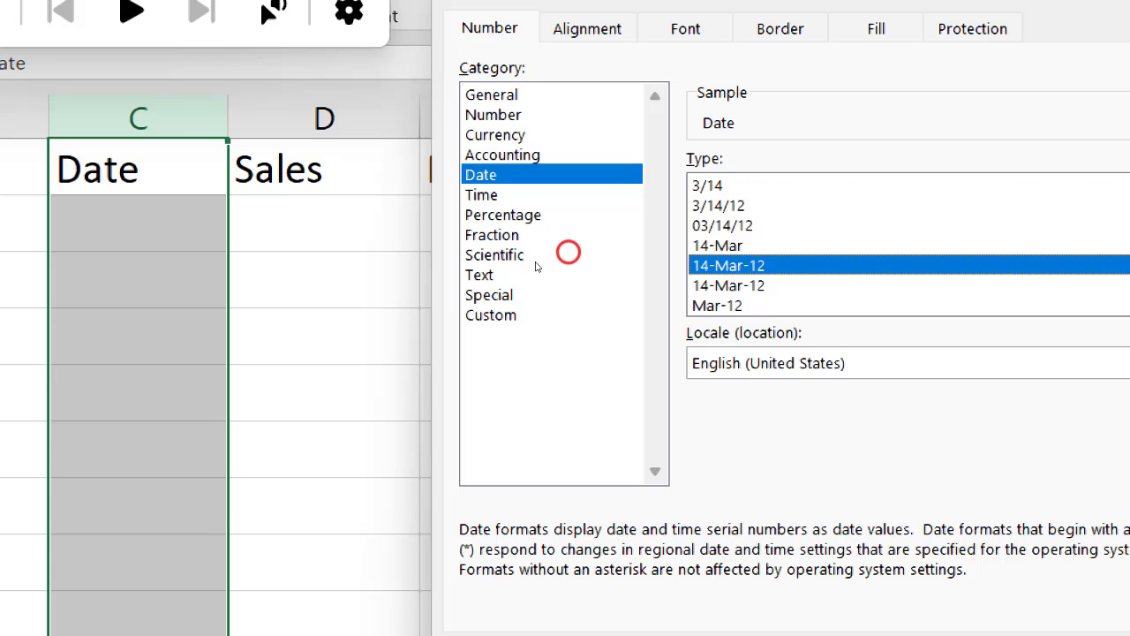
{"action": "left_click", "coordinate": [549, 261]}
{"action": "left_click", "coordinate": [557, 258]}
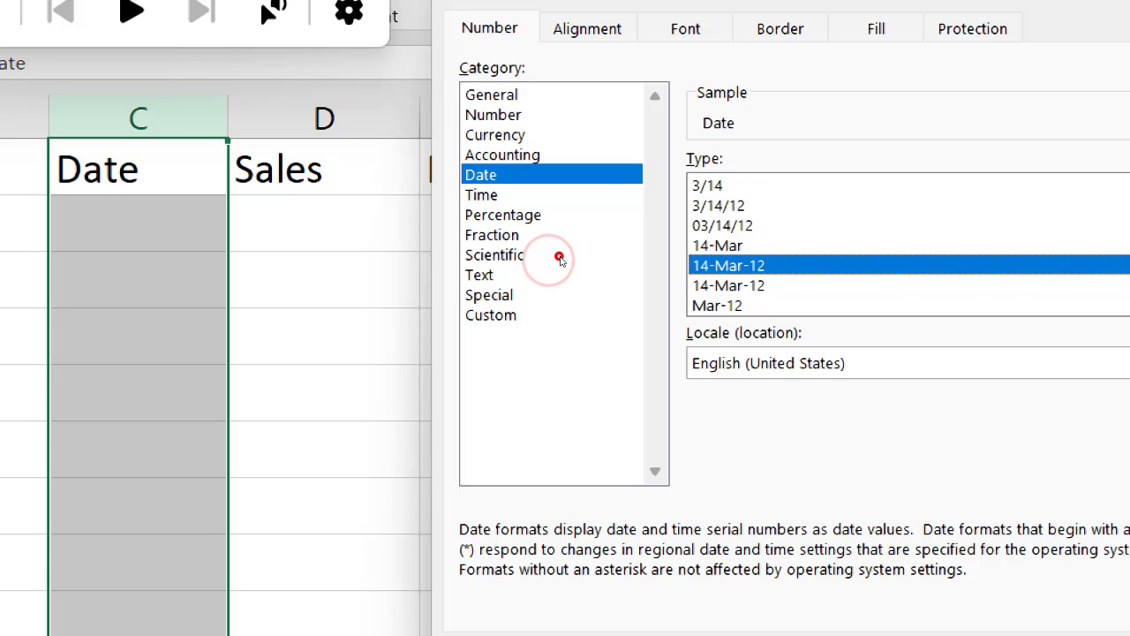
{"action": "left_click", "coordinate": [581, 258]}
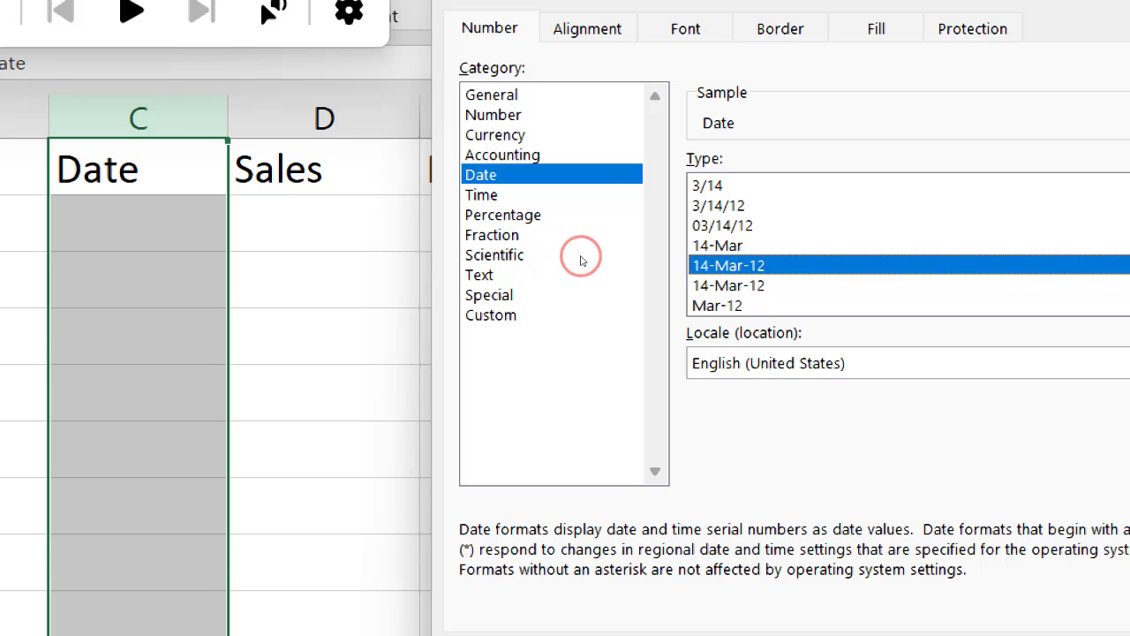
{"action": "left_click", "coordinate": [555, 263]}
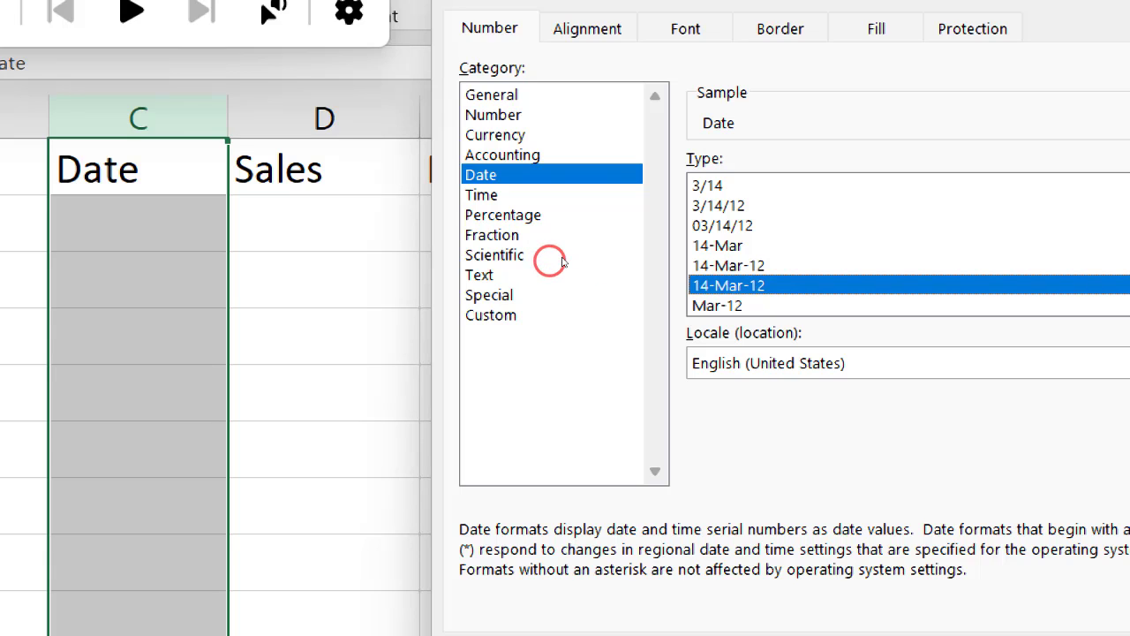
{"action": "left_click", "coordinate": [557, 257]}
{"action": "left_click", "coordinate": [580, 257]}
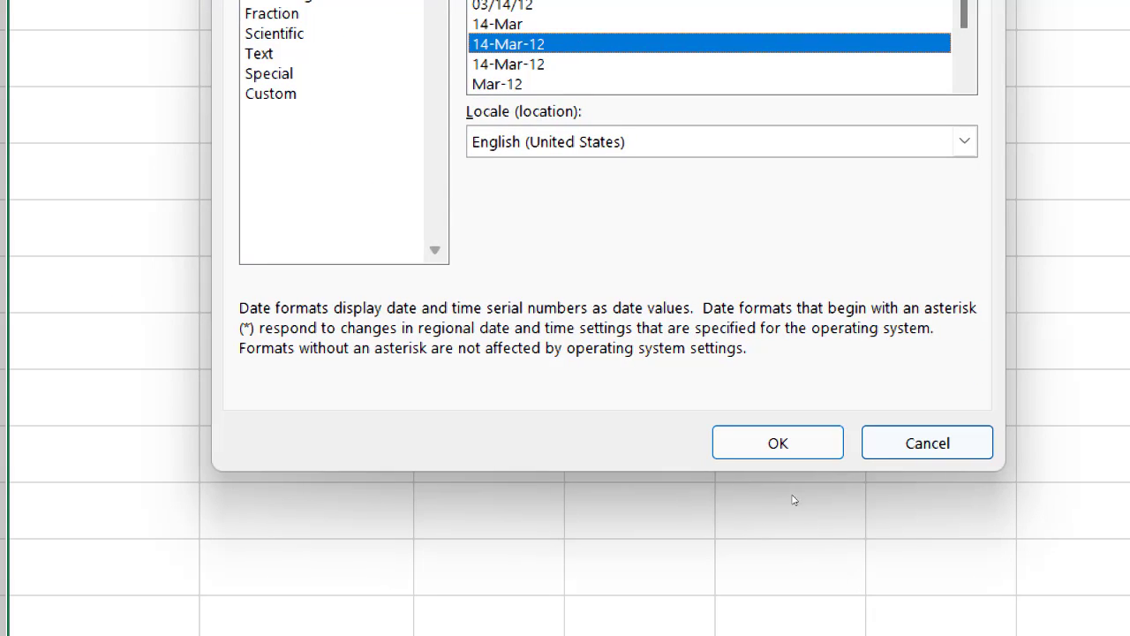
{"action": "left_click", "coordinate": [713, 456]}
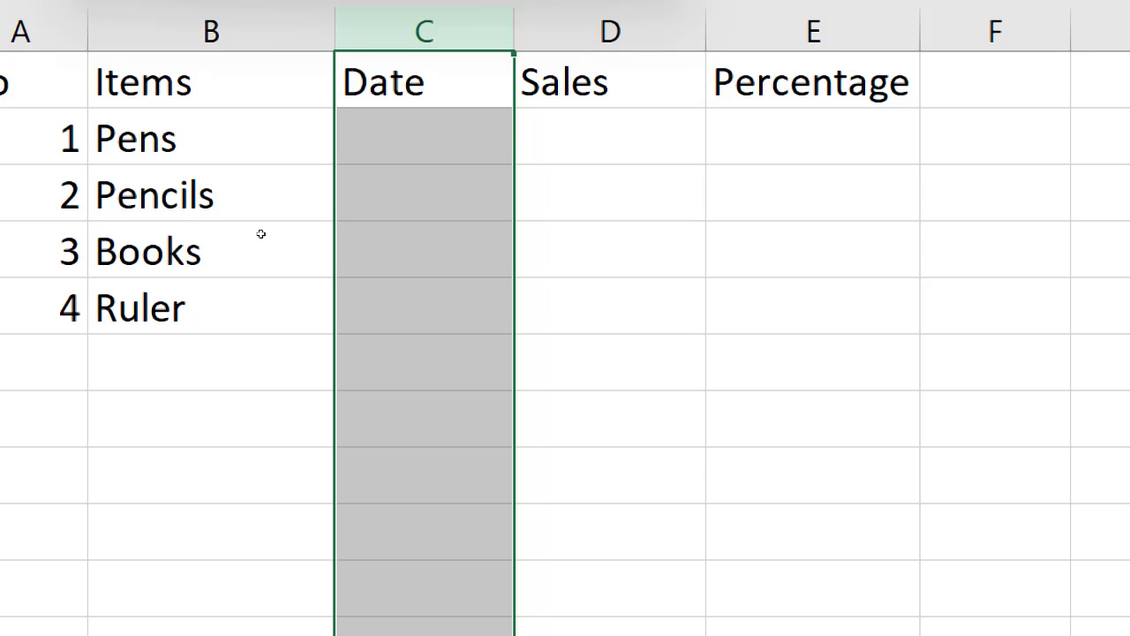
Enter 3/04/2022 as the date for Pens in C2 and widen column C enough to show it in full.
{"action": "key", "text": "Down"}
{"action": "type", "text": "3/"}
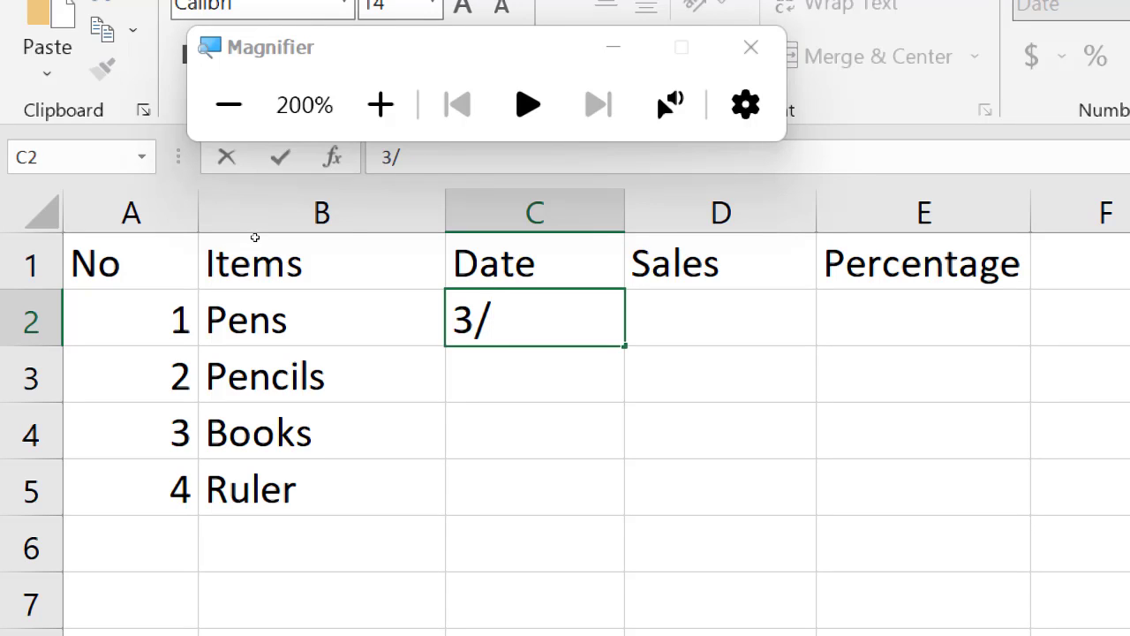
{"action": "type", "text": "04"}
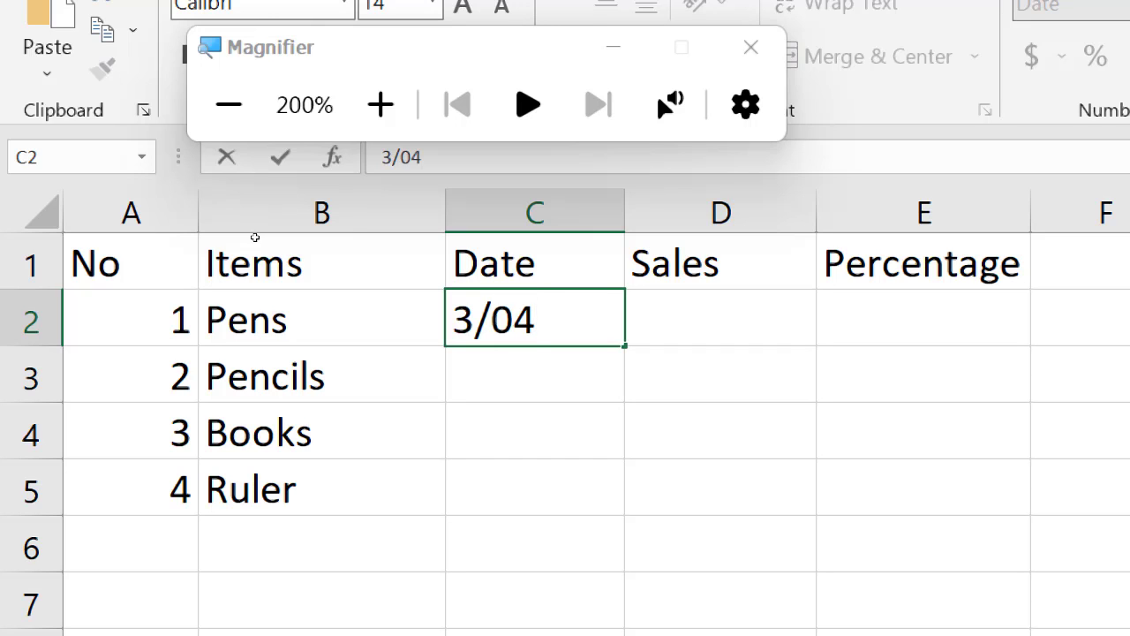
{"action": "type", "text": "/2022"}
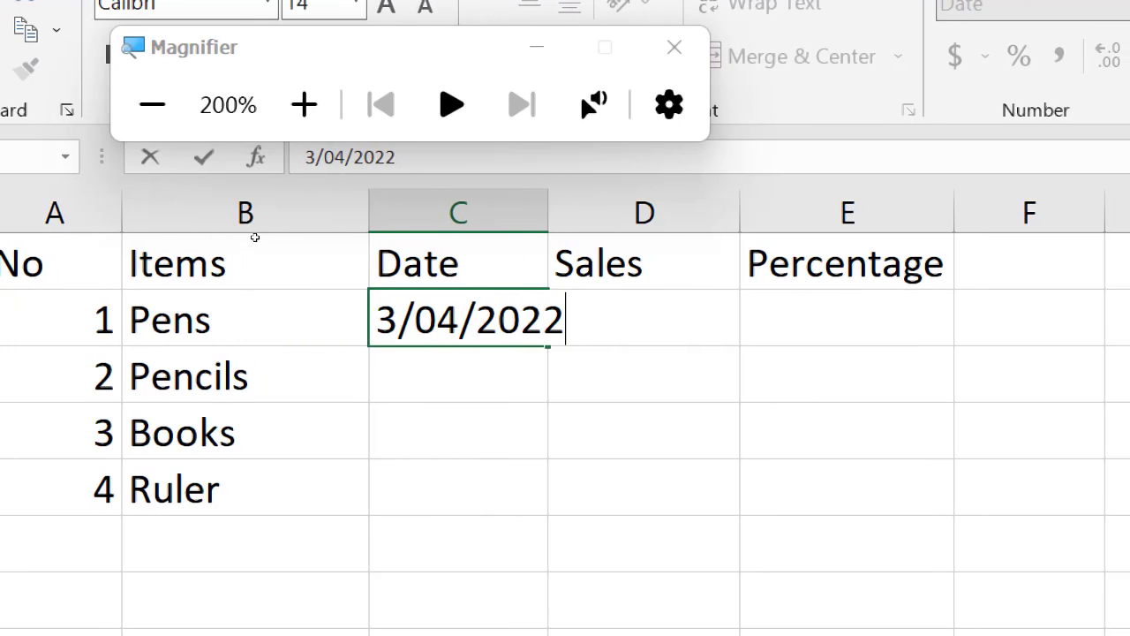
{"action": "key", "text": "Return"}
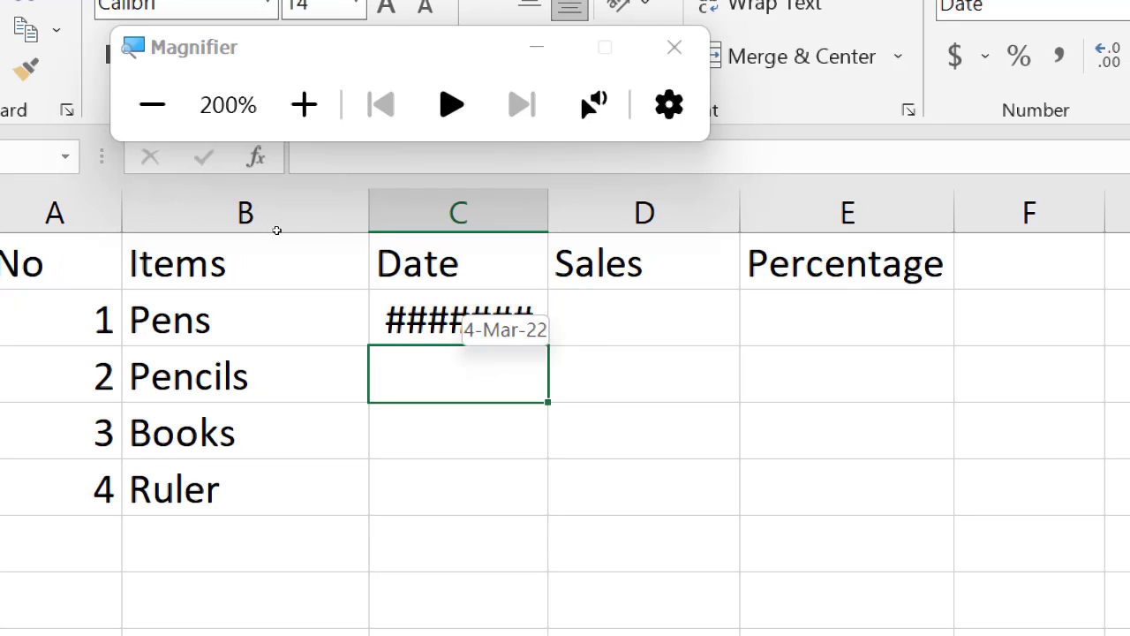
{"action": "key", "text": "Up"}
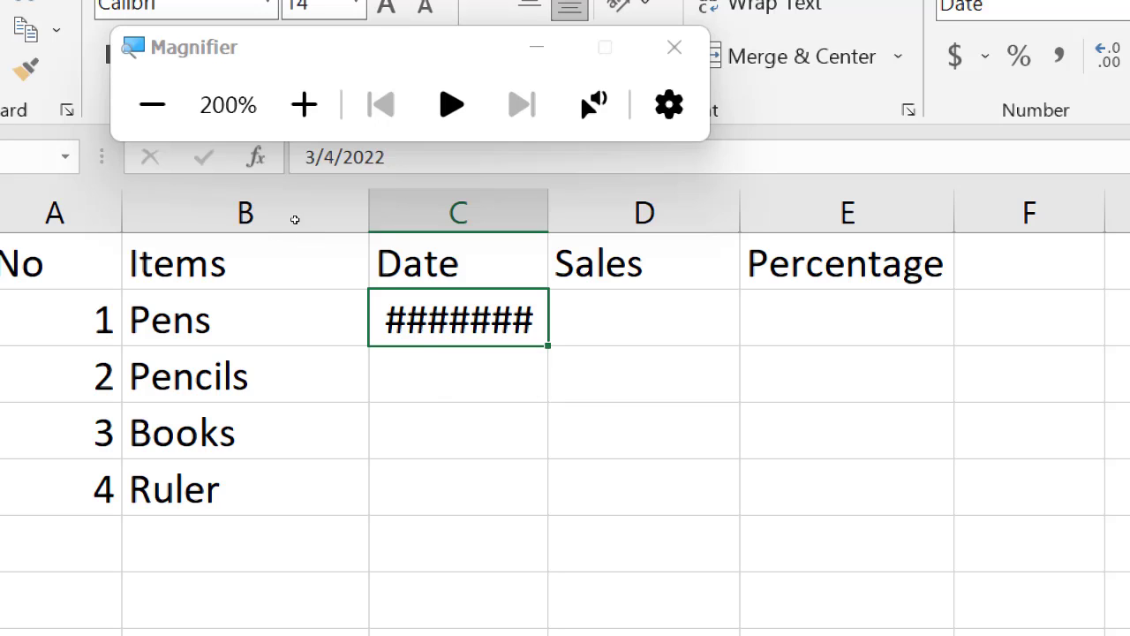
{"action": "left_click_drag", "start_coordinate": [311, 178], "coordinate": [326, 179]}
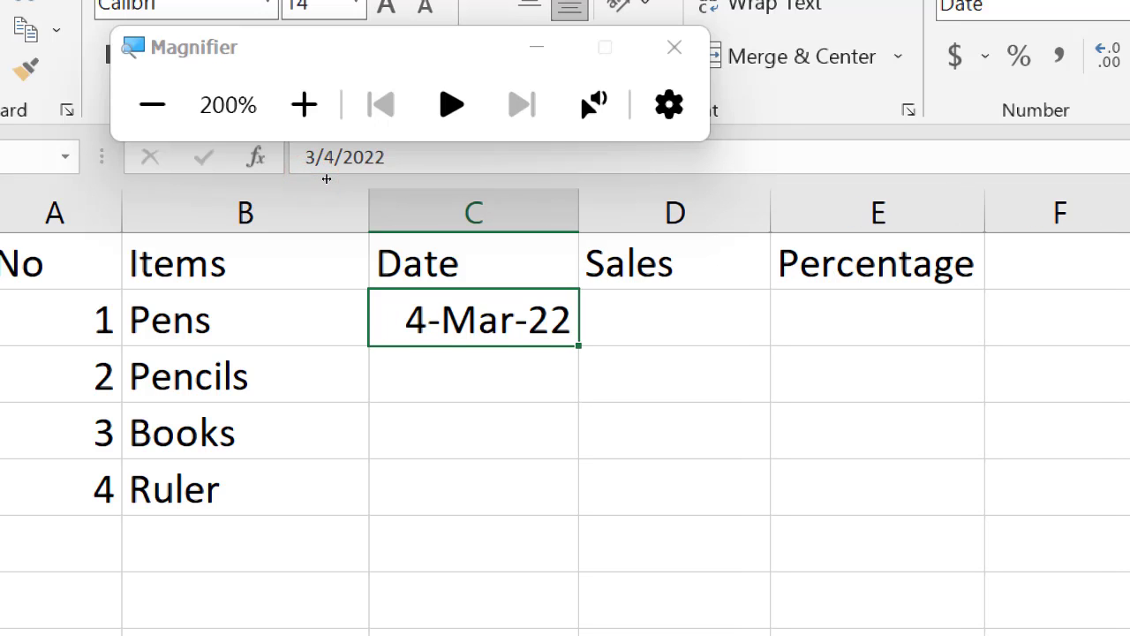
Compare the formatted date in C2 with the underlying entry in the formula bar.
{"action": "left_click", "coordinate": [243, 236]}
{"action": "left_click", "coordinate": [273, 234]}
{"action": "left_click", "coordinate": [305, 99]}
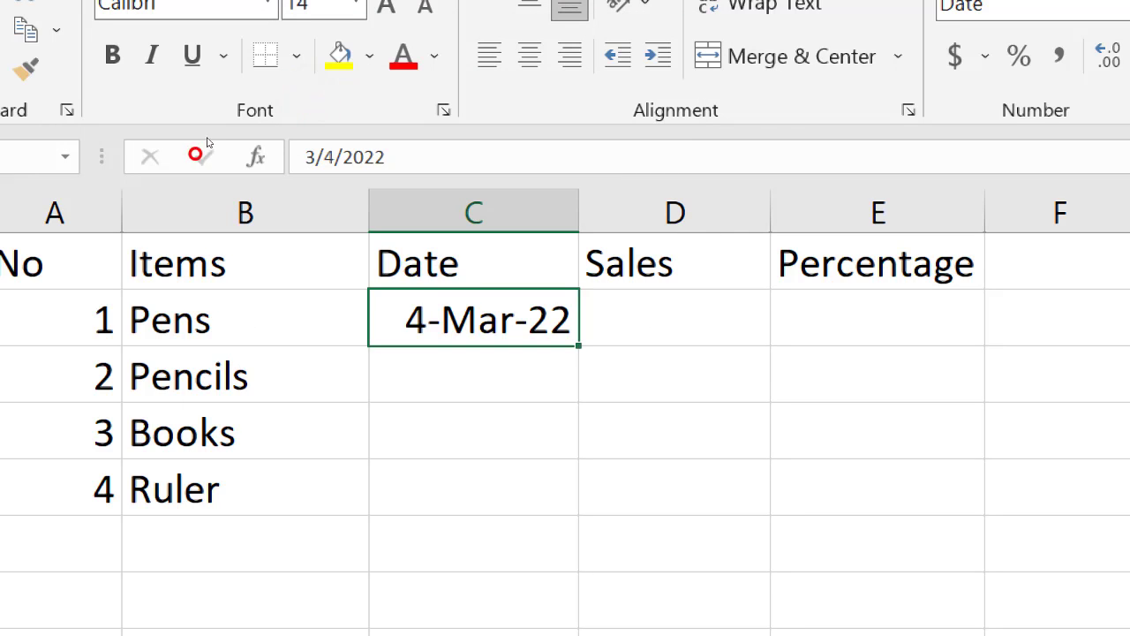
{"action": "left_click", "coordinate": [198, 153]}
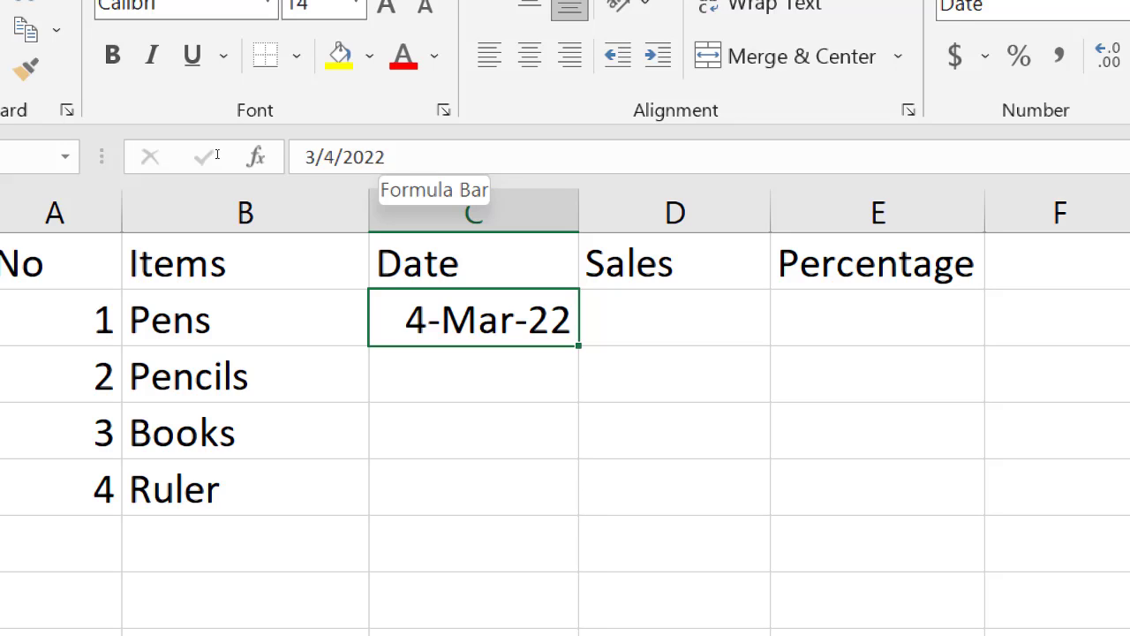
Enter 4/9/22 as the date for Pencils in C3.
{"action": "key", "text": "Return"}
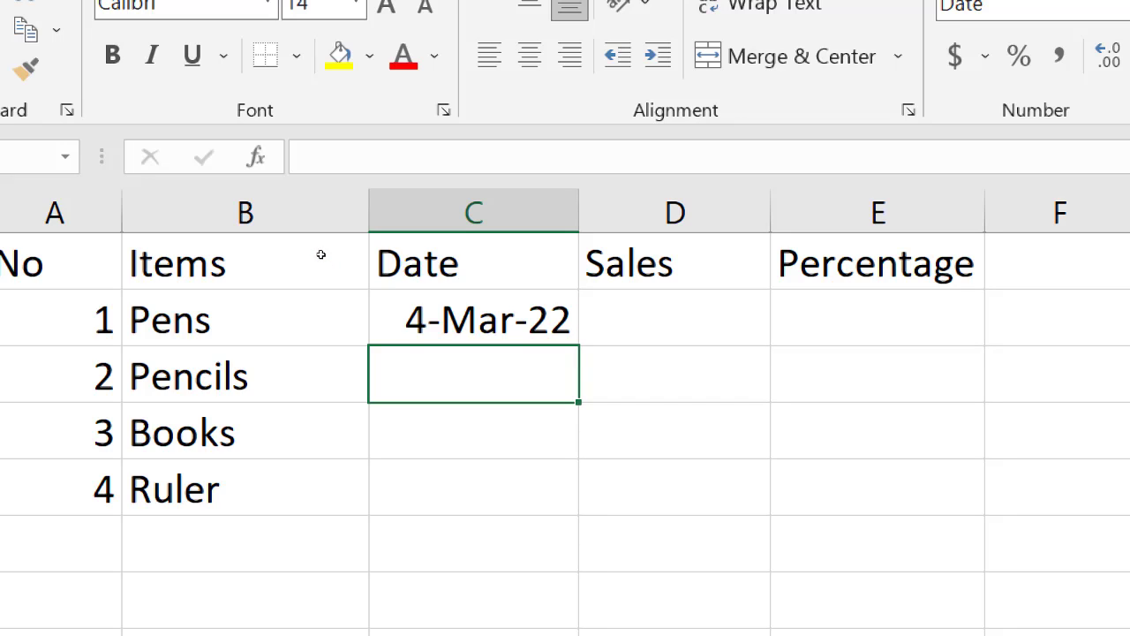
{"action": "type", "text": "-4"}
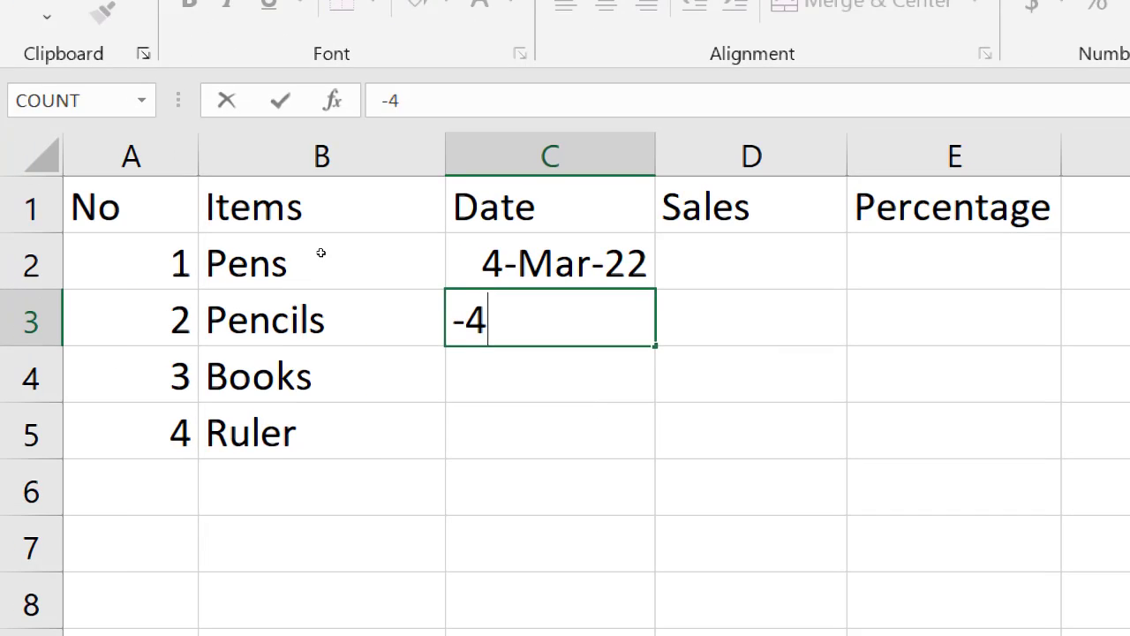
{"action": "key", "text": "Escape"}
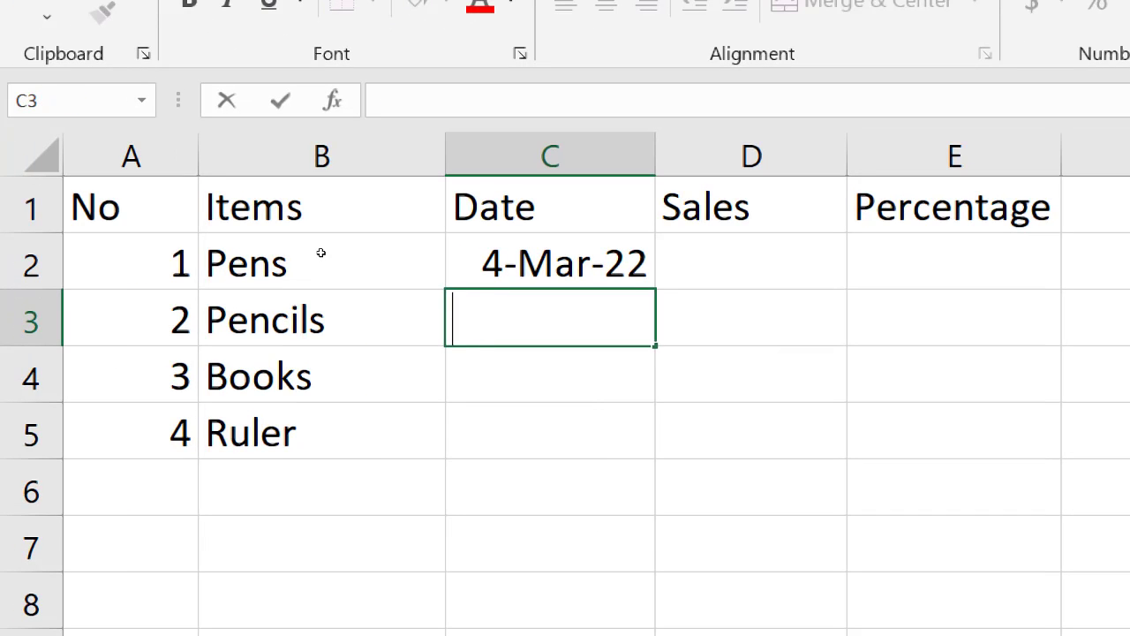
{"action": "type", "text": "4/"}
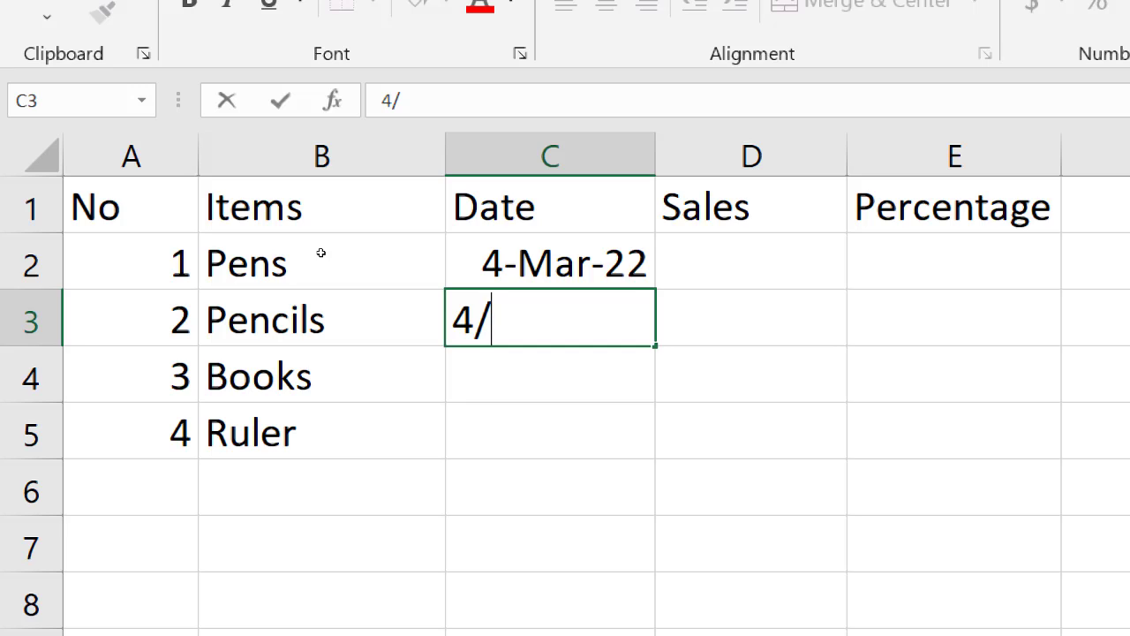
{"action": "type", "text": "3/22"}
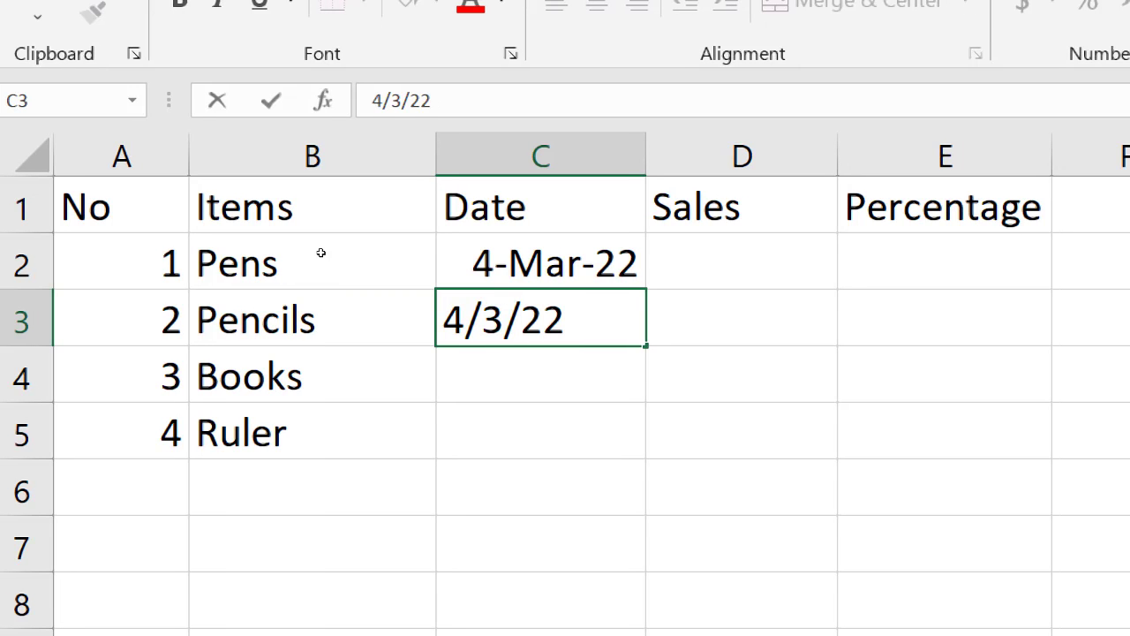
{"action": "key", "text": "BackSpace"}
{"action": "key", "text": "BackSpace"}
{"action": "key", "text": "BackSpace"}
{"action": "type", "text": "9"}
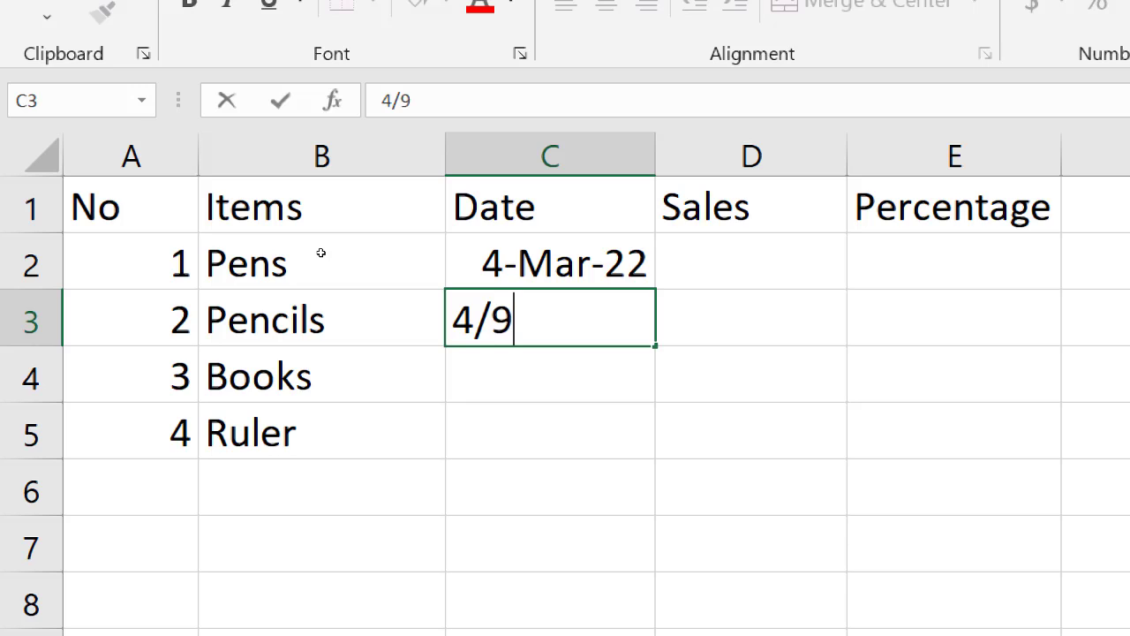
{"action": "type", "text": "/22"}
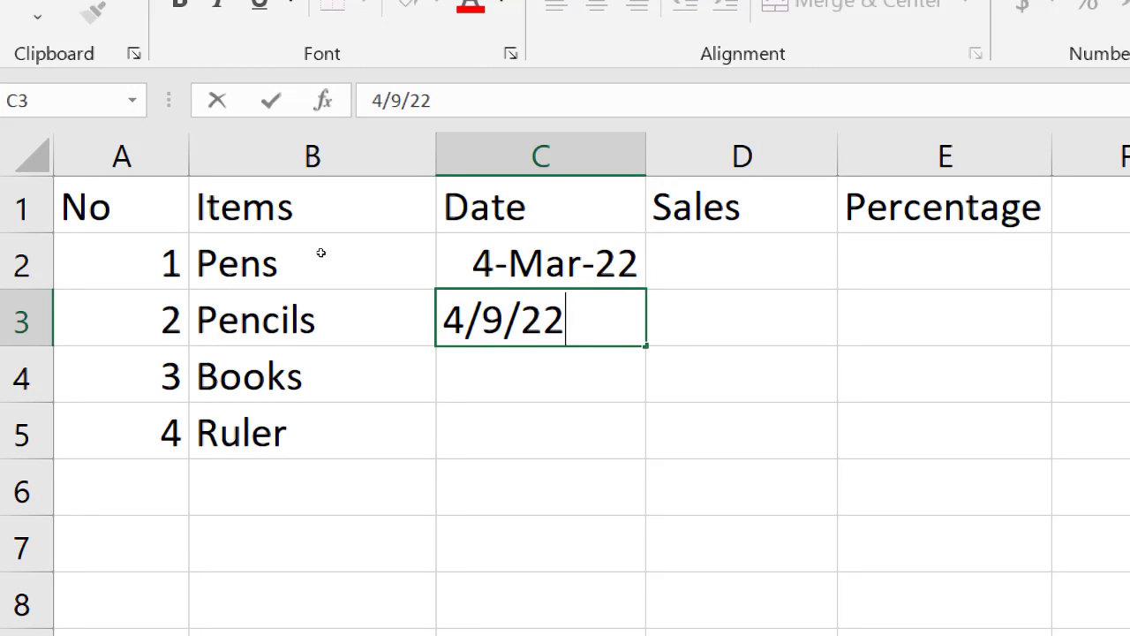
{"action": "key", "text": "Return"}
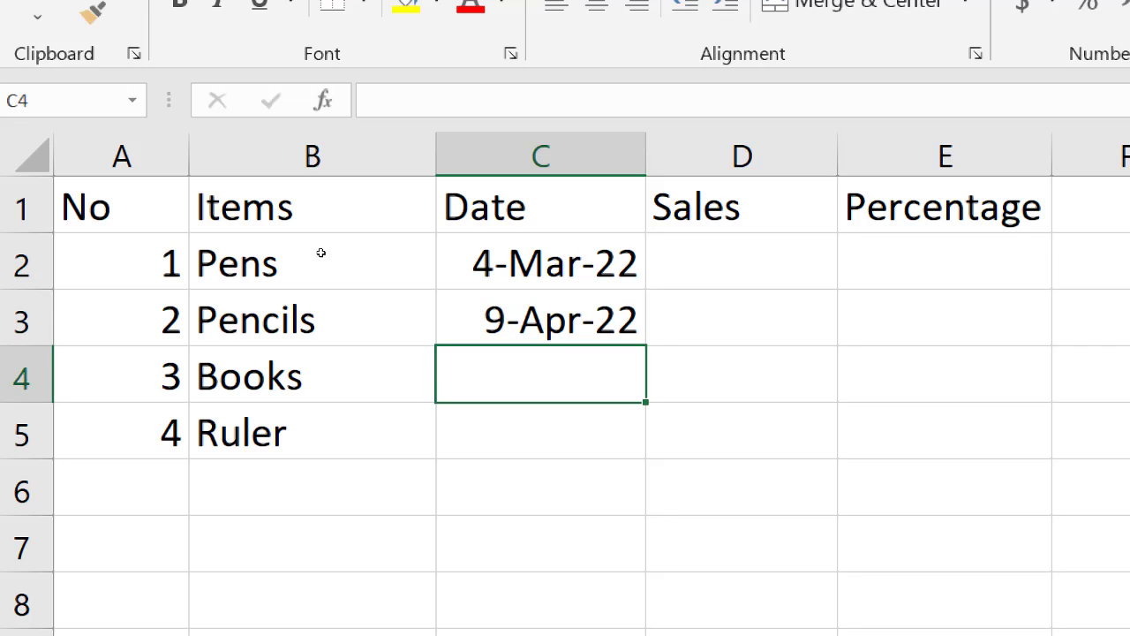
Check the underlying entry of C3, and enter 9/4/22 as the date for Books in C4.
{"action": "key", "text": "Up"}
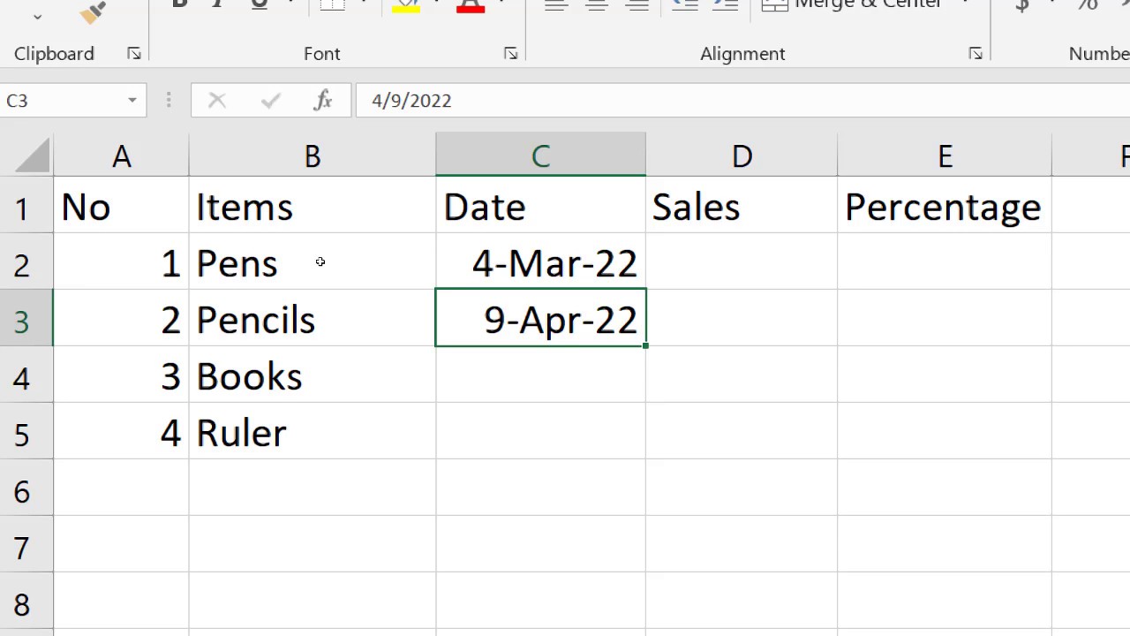
{"action": "key", "text": "Down"}
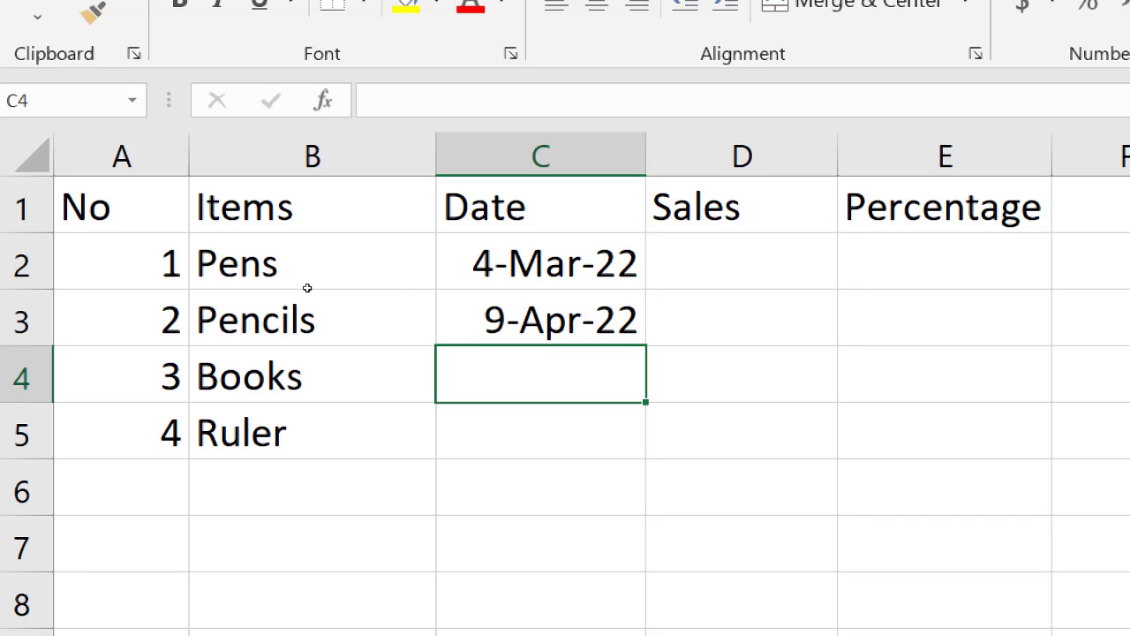
{"action": "type", "text": "9"}
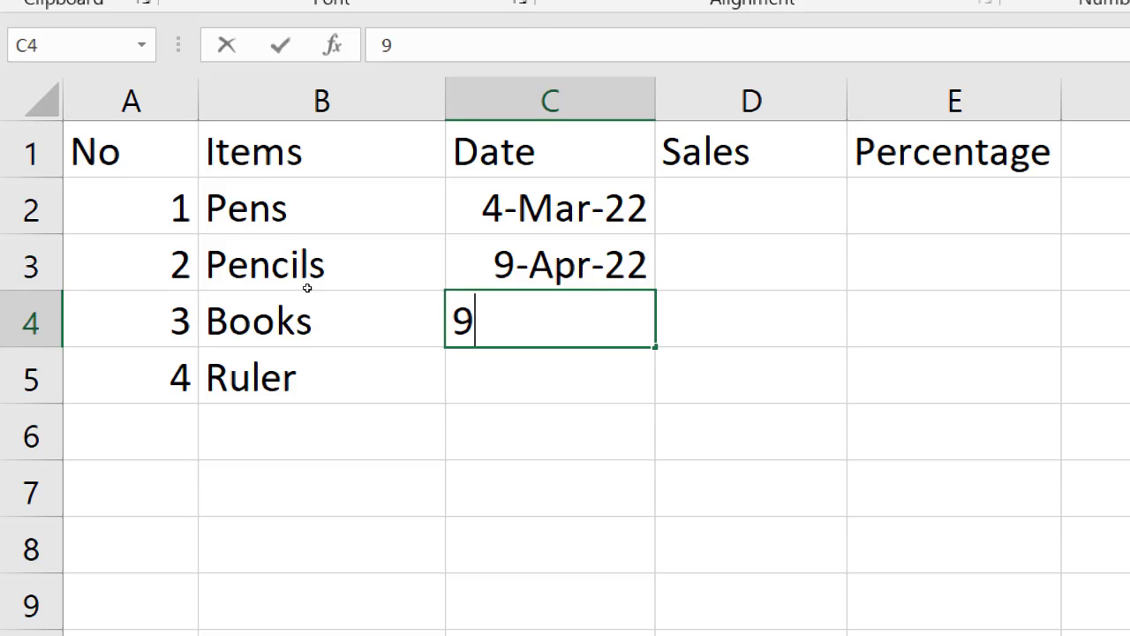
{"action": "type", "text": "/4"}
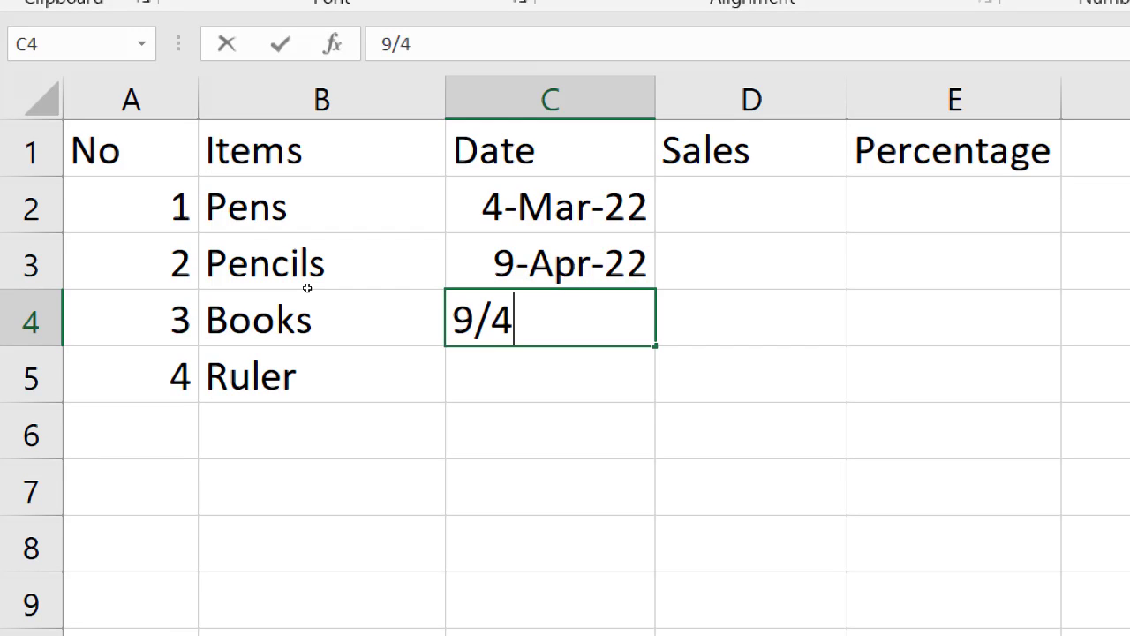
{"action": "type", "text": "/22"}
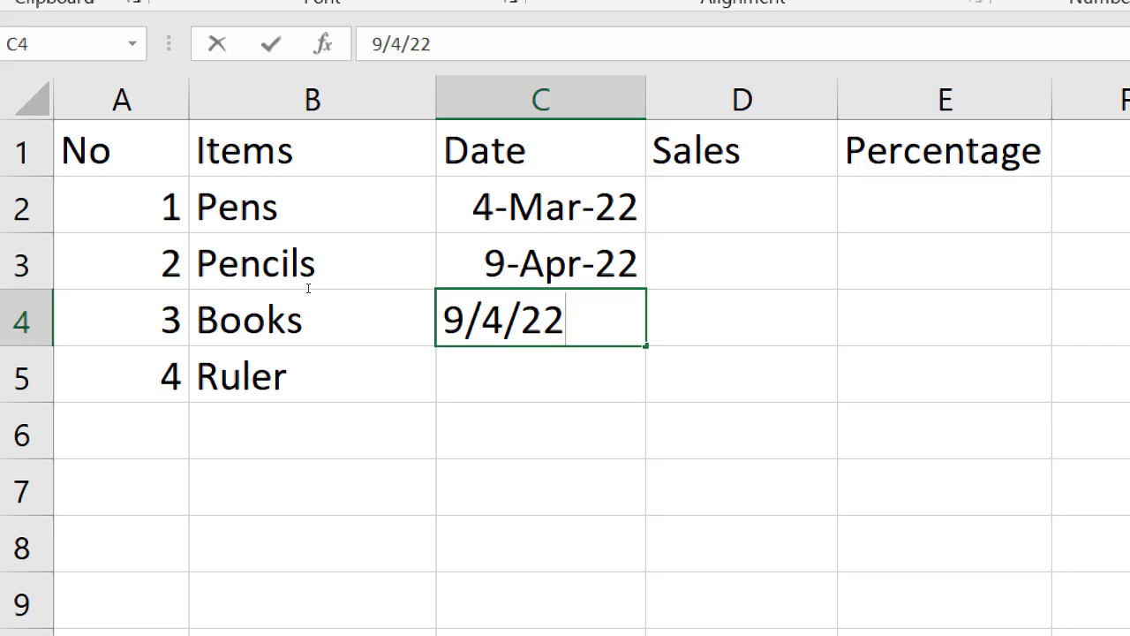
{"action": "key", "text": "Return"}
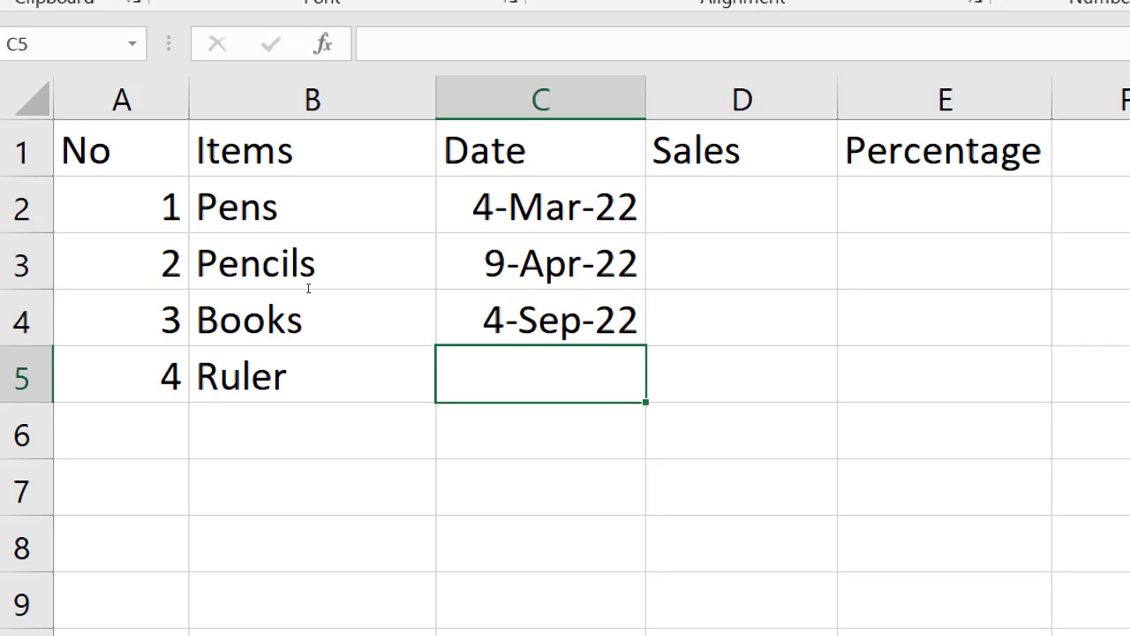
Compare the formatted date in C4 with its underlying entry and with the other dates in C2:C4.
{"action": "key", "text": "Up"}
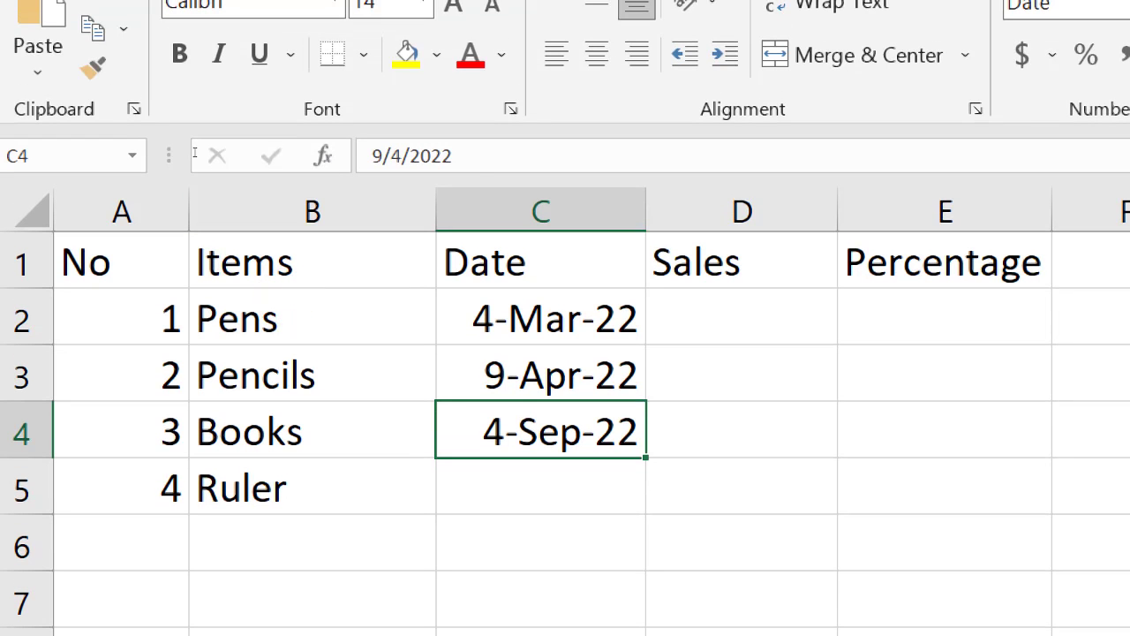
{"action": "left_click", "coordinate": [194, 155]}
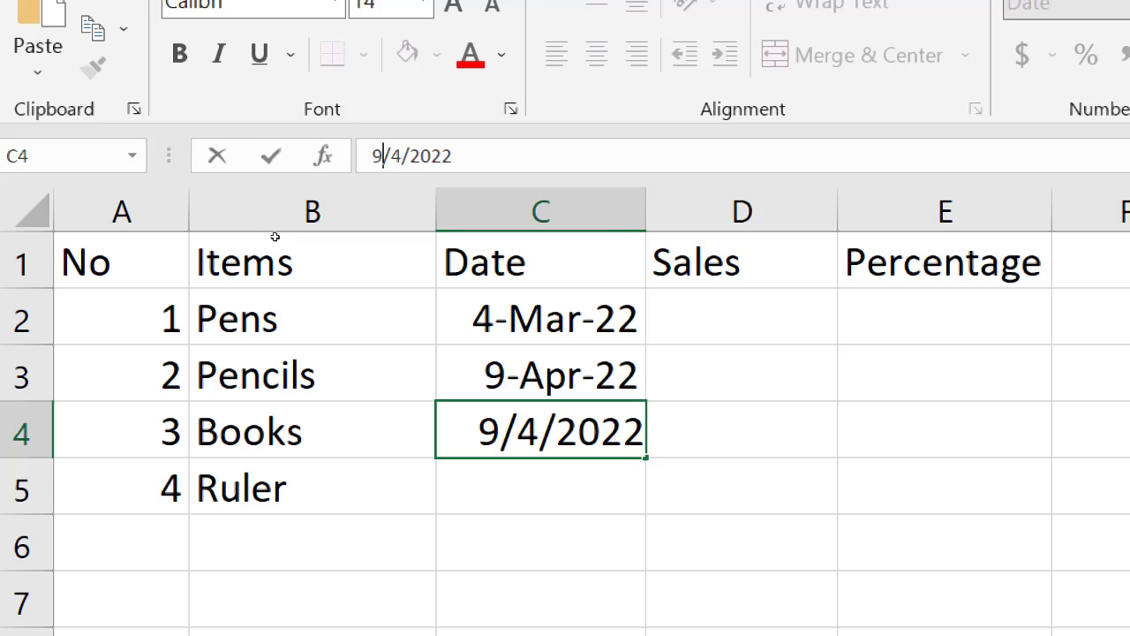
{"action": "left_click_drag", "start_coordinate": [275, 237], "coordinate": [278, 293]}
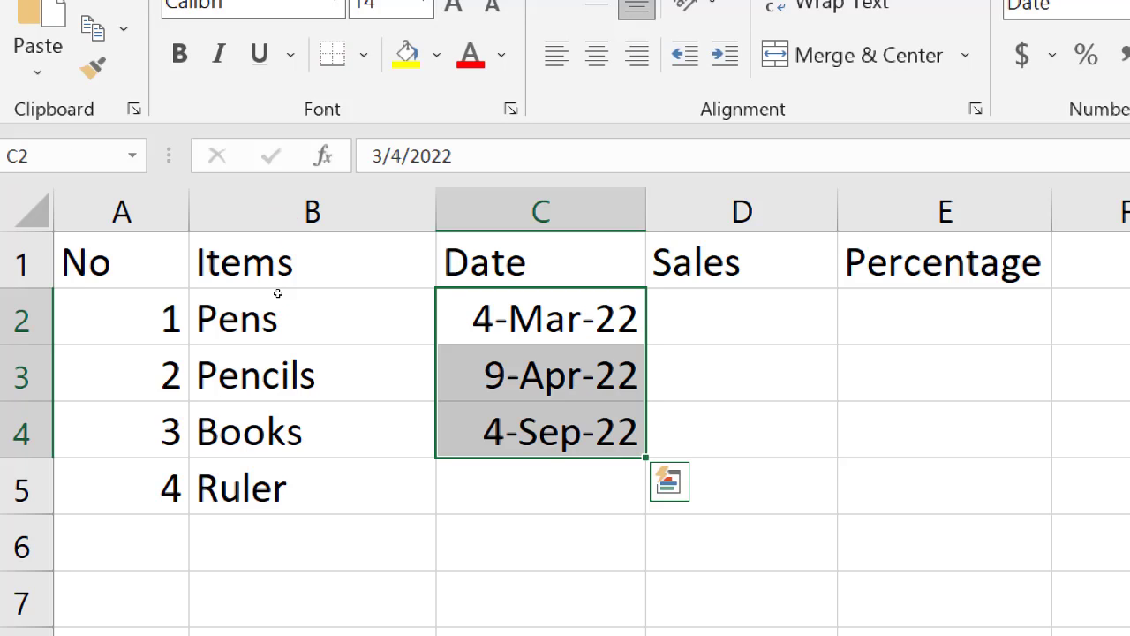
{"action": "left_click", "coordinate": [277, 293]}
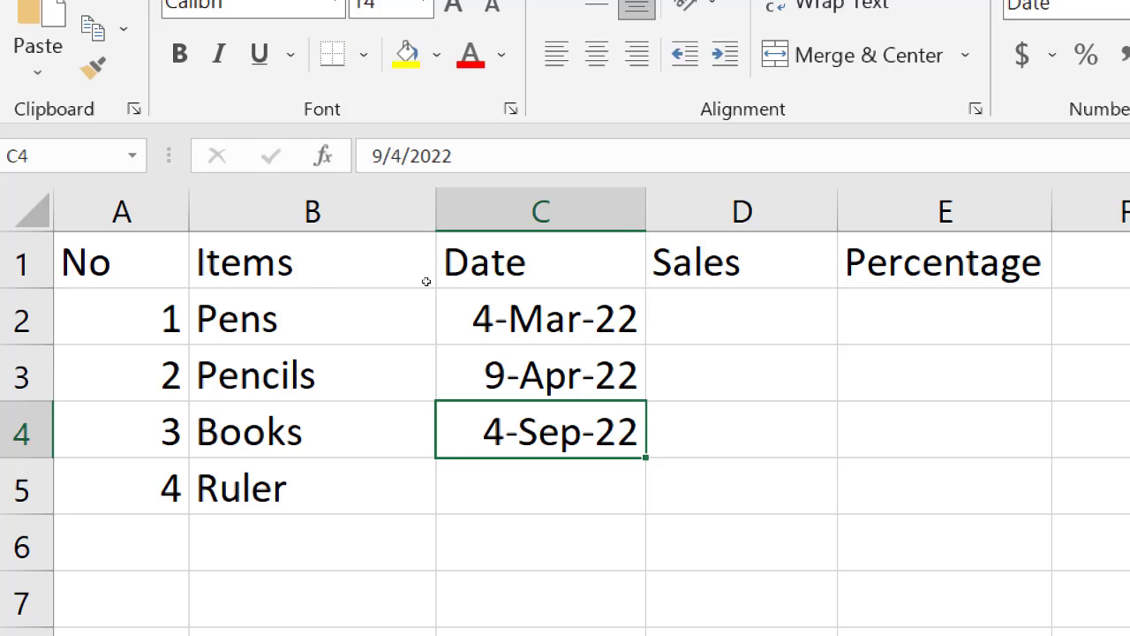
Enter 5/4/2022 as the date for Ruler in C5.
{"action": "left_click", "coordinate": [280, 323]}
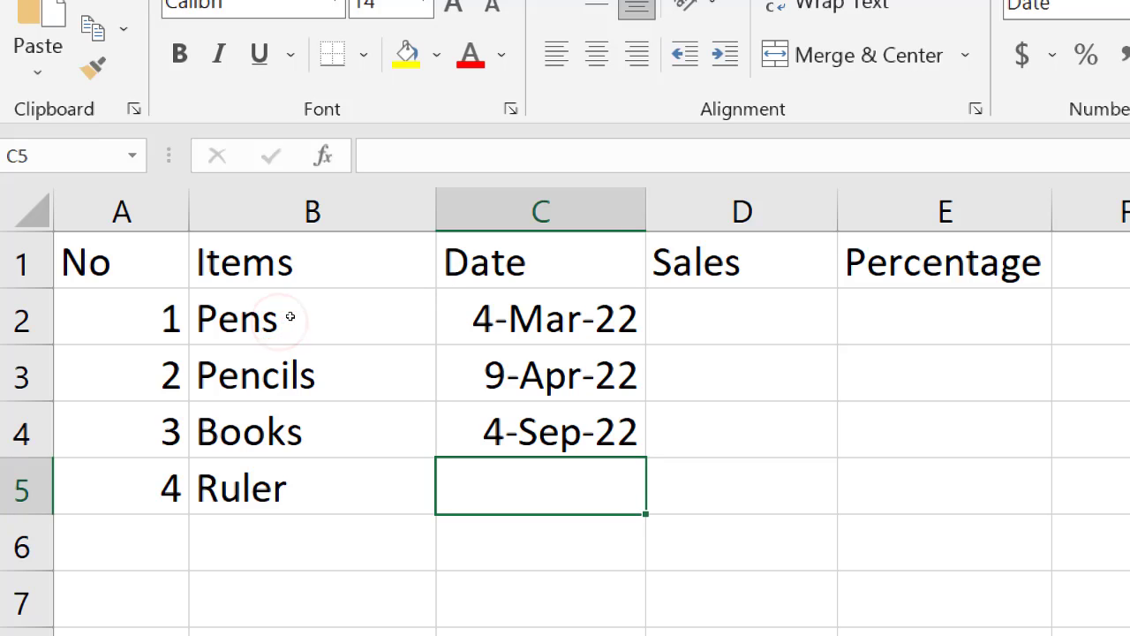
{"action": "key", "text": "F2"}
{"action": "type", "text": "5/"}
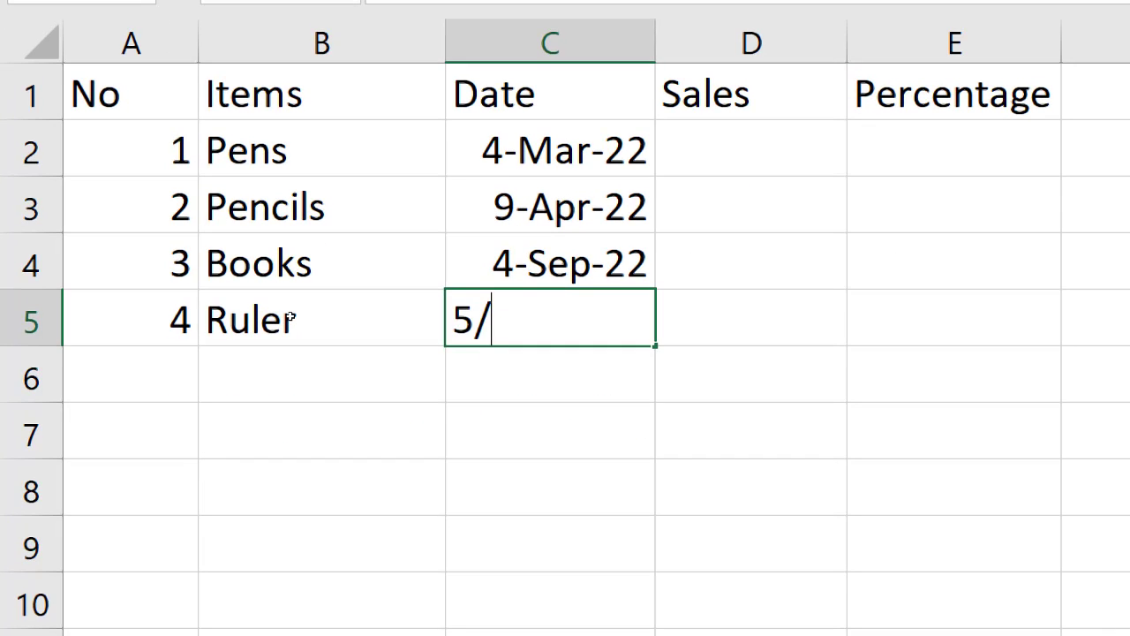
{"action": "type", "text": "4/20"}
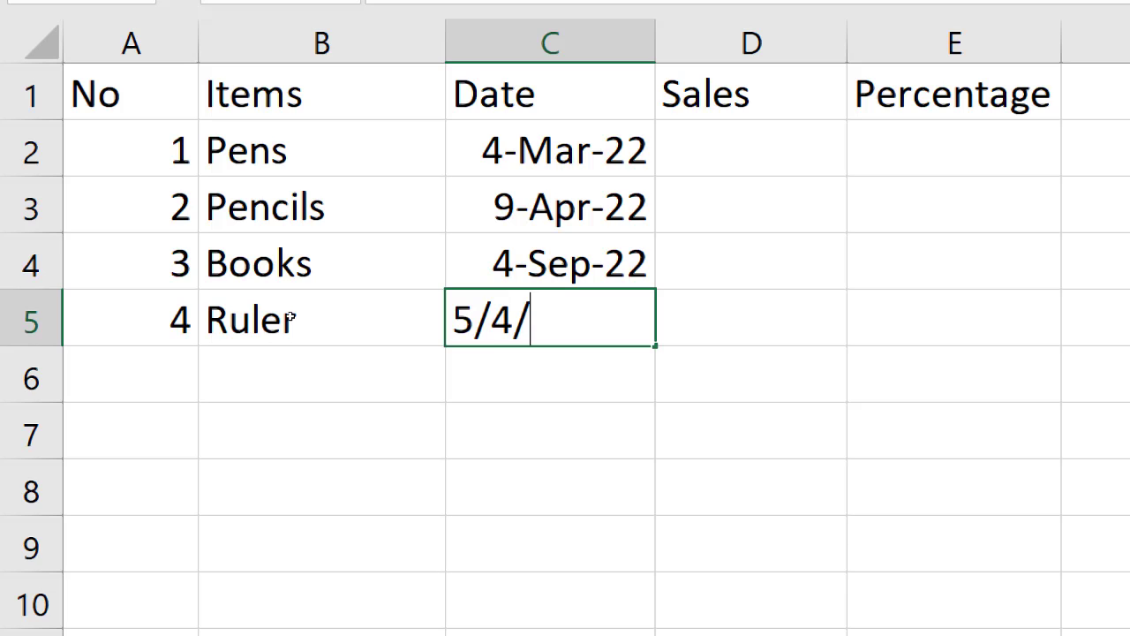
{"action": "type", "text": "22"}
{"action": "key", "text": "Return"}
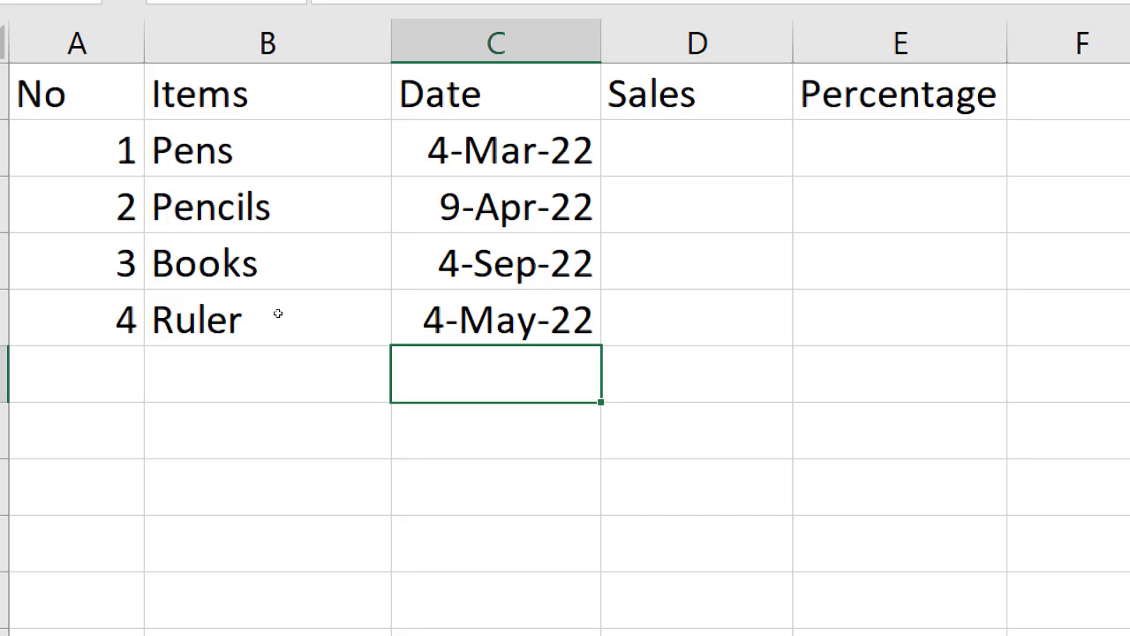
Open the full number format settings for the whole Sales column D and choose the Currency category.
{"action": "left_click", "coordinate": [374, 241]}
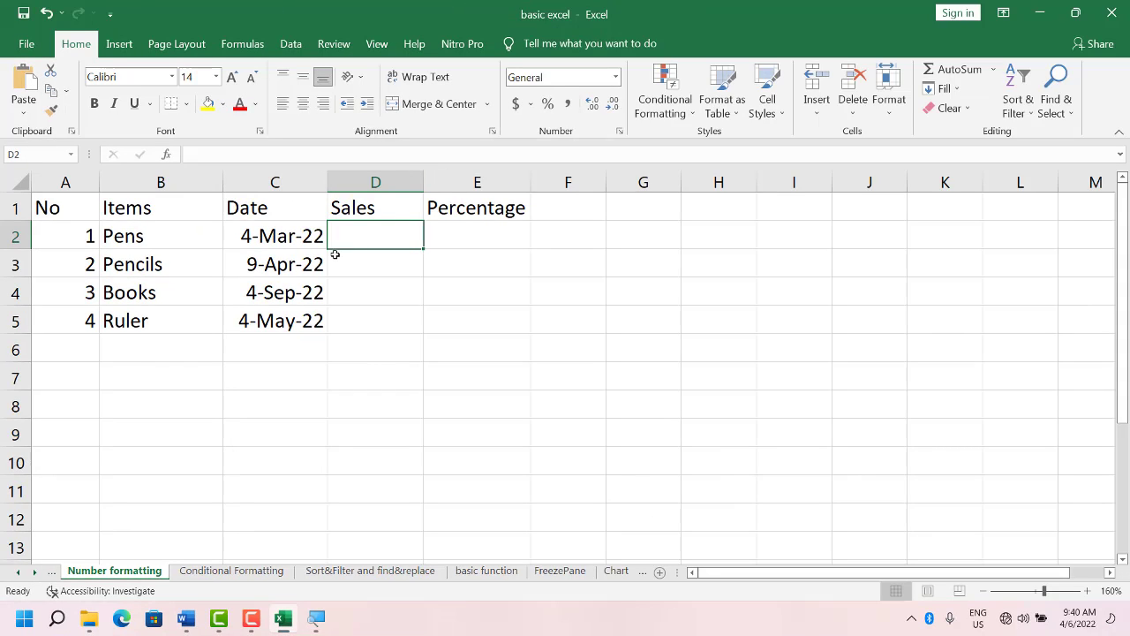
{"action": "left_click_drag", "start_coordinate": [354, 234], "coordinate": [377, 428]}
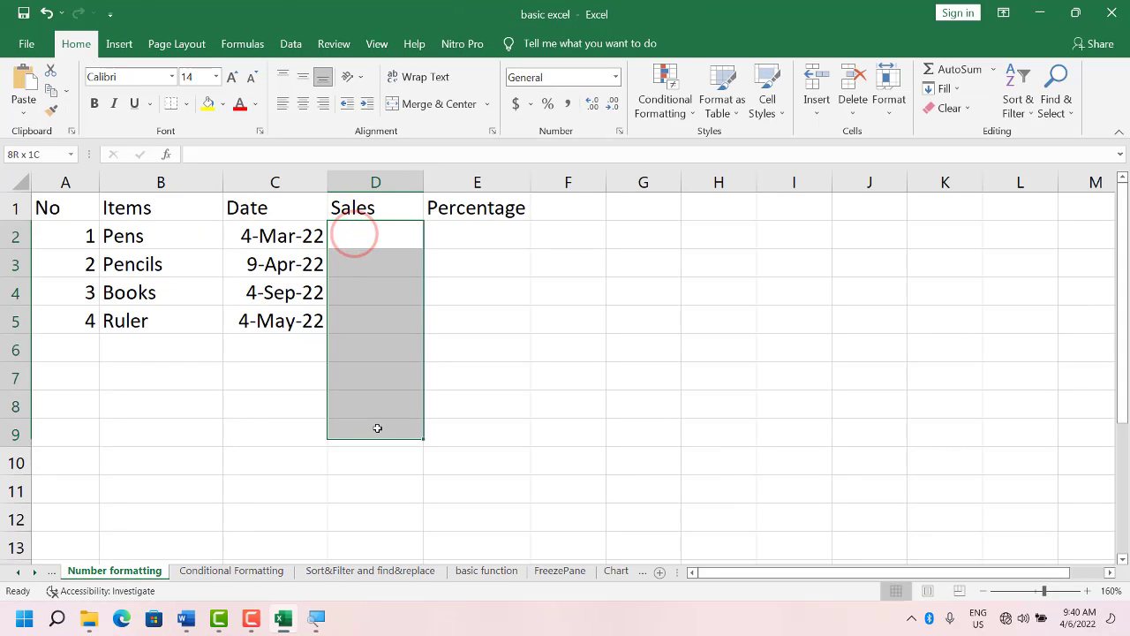
{"action": "left_click", "coordinate": [361, 182]}
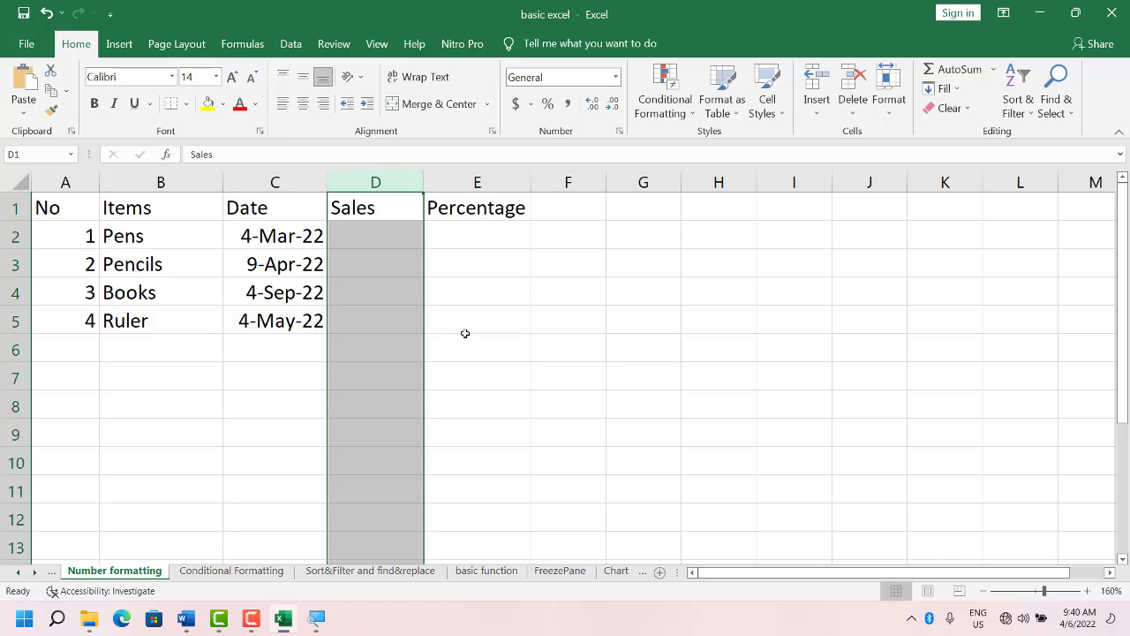
{"action": "left_click", "coordinate": [616, 77]}
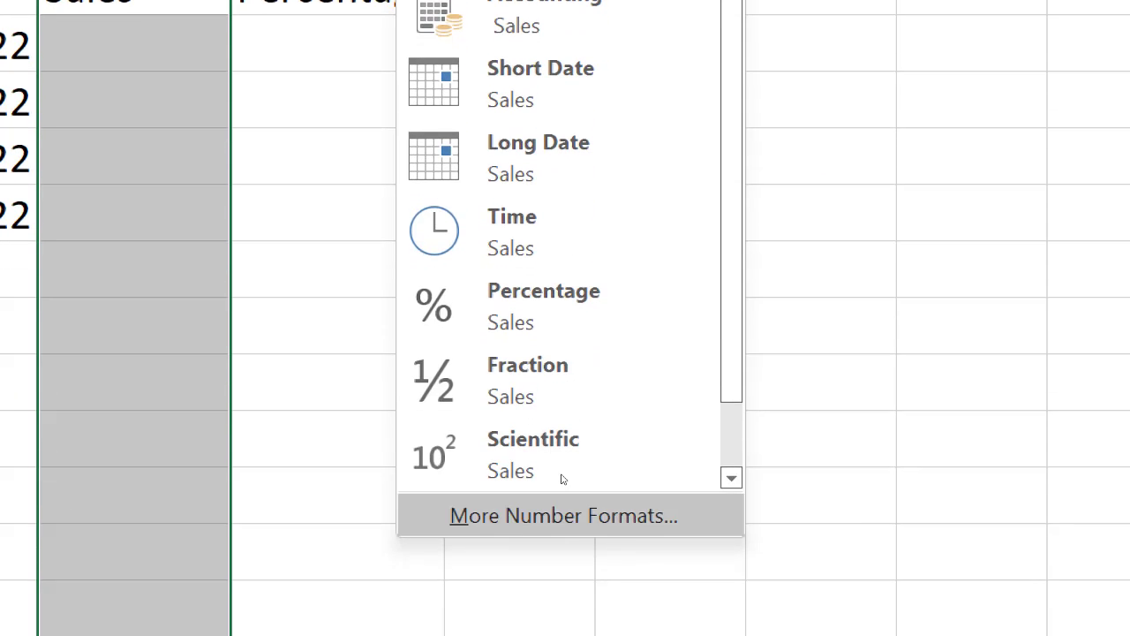
{"action": "left_click", "coordinate": [562, 516]}
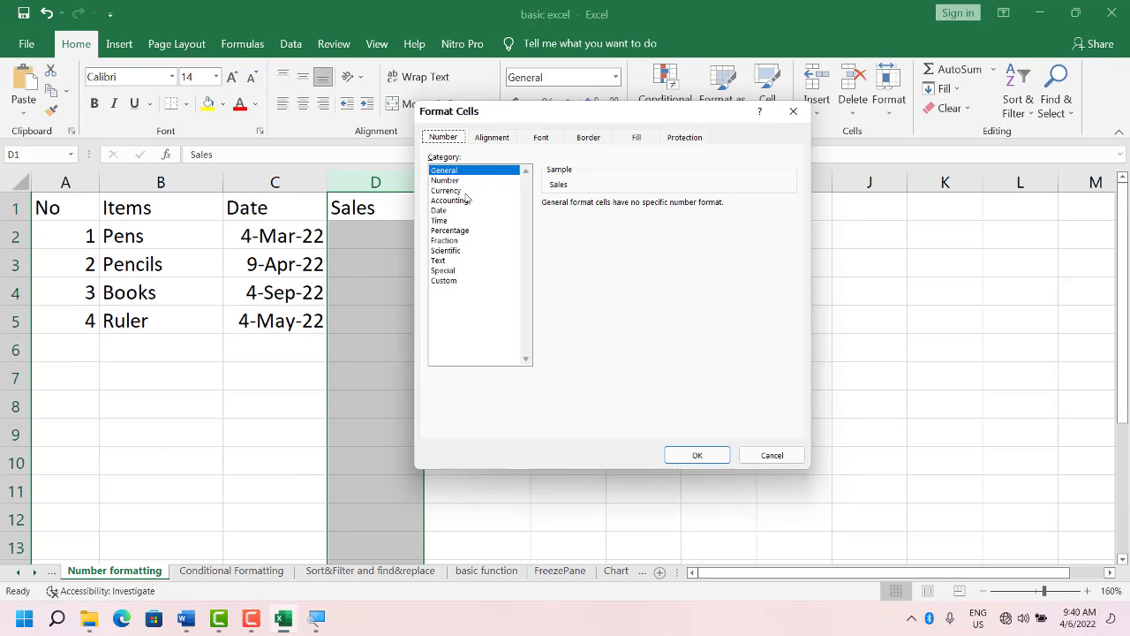
{"action": "left_click", "coordinate": [465, 190]}
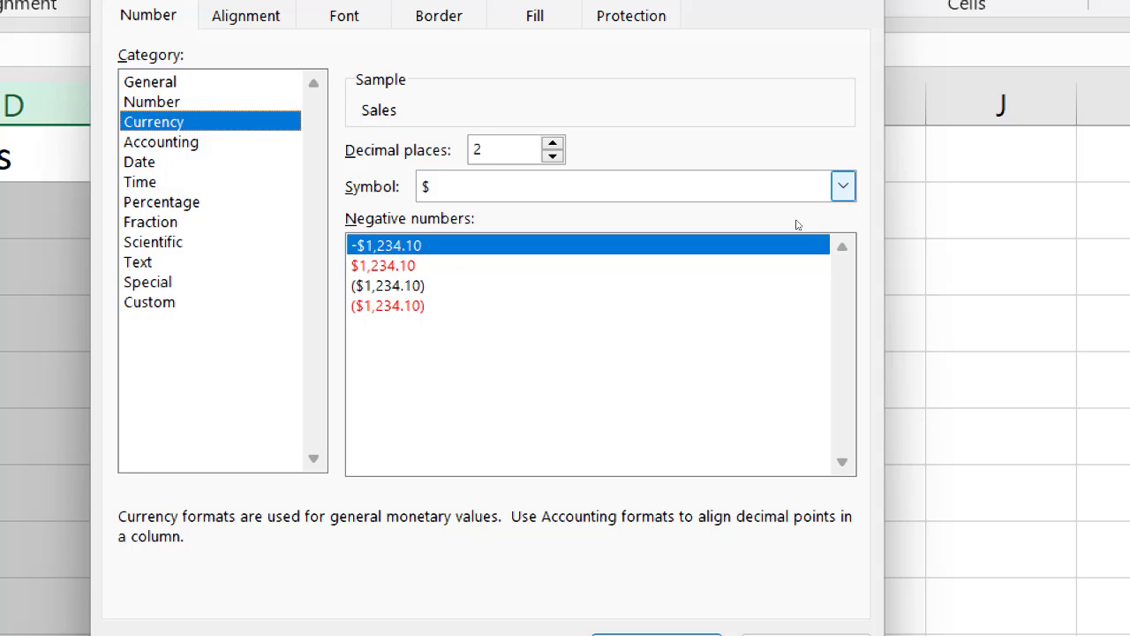
Set the currency symbol to THB and apply the format to column D.
{"action": "left_click", "coordinate": [843, 187]}
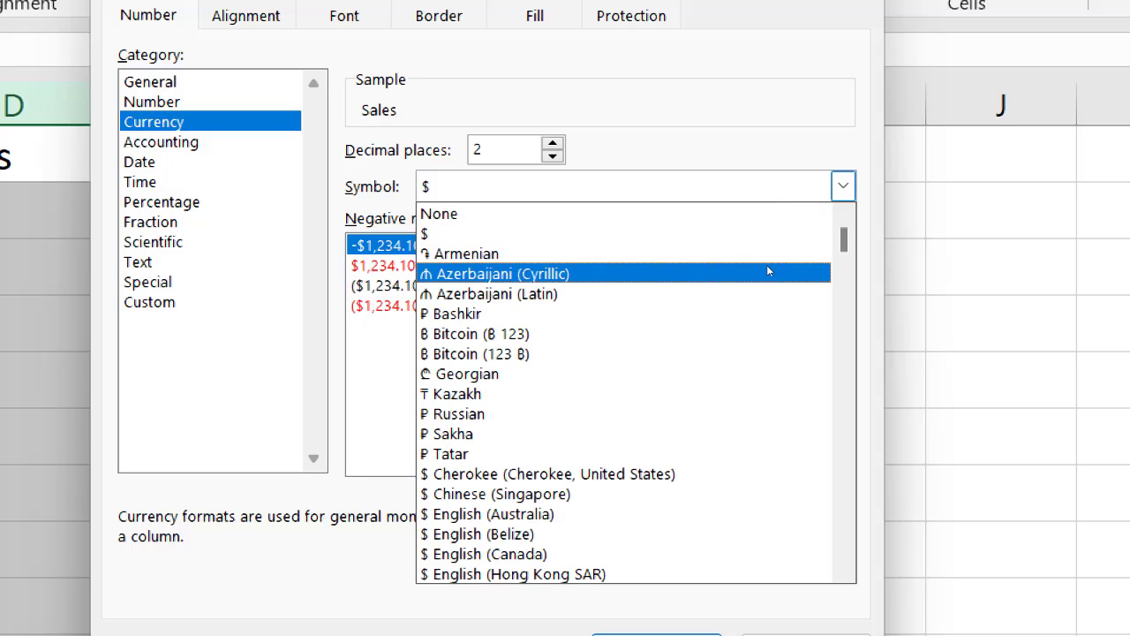
{"action": "key", "text": "t"}
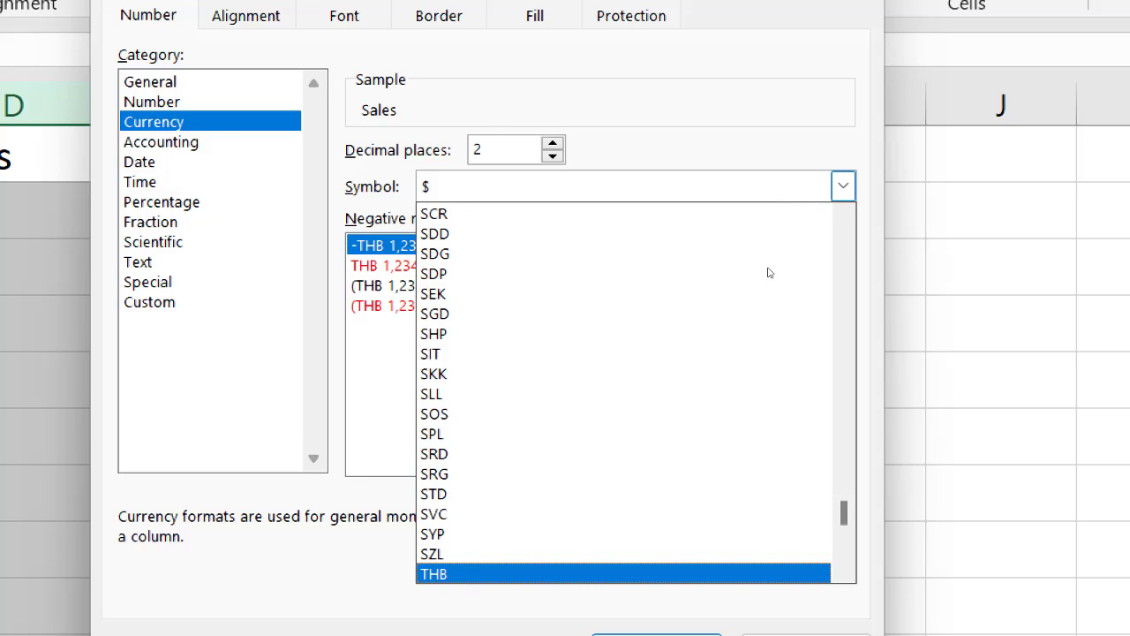
{"action": "left_click", "coordinate": [622, 423]}
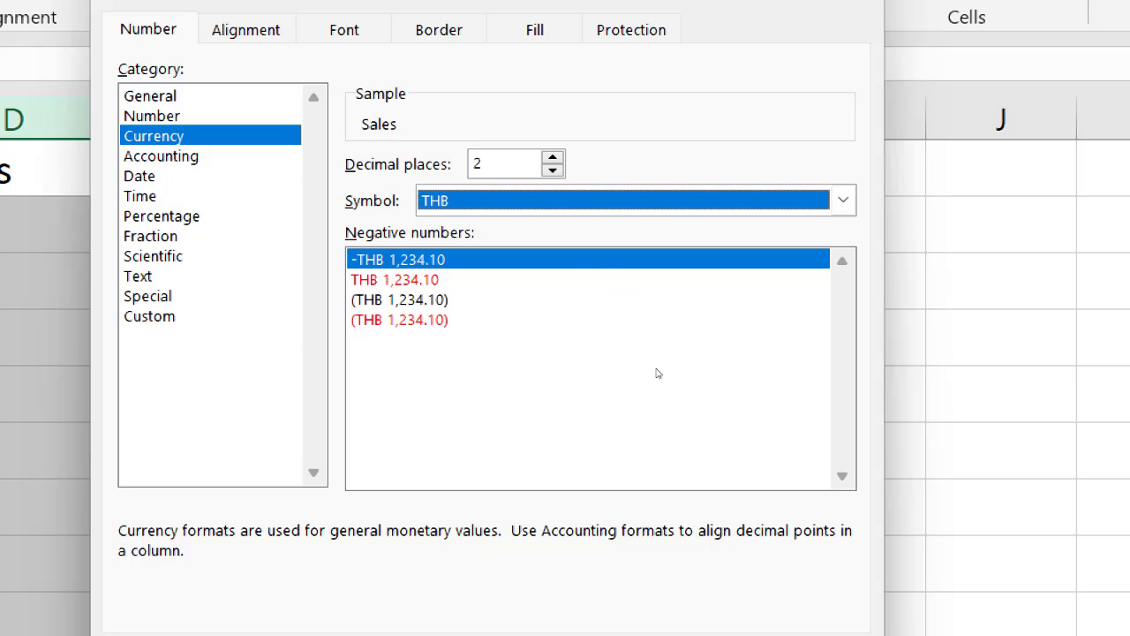
{"action": "left_click", "coordinate": [694, 561]}
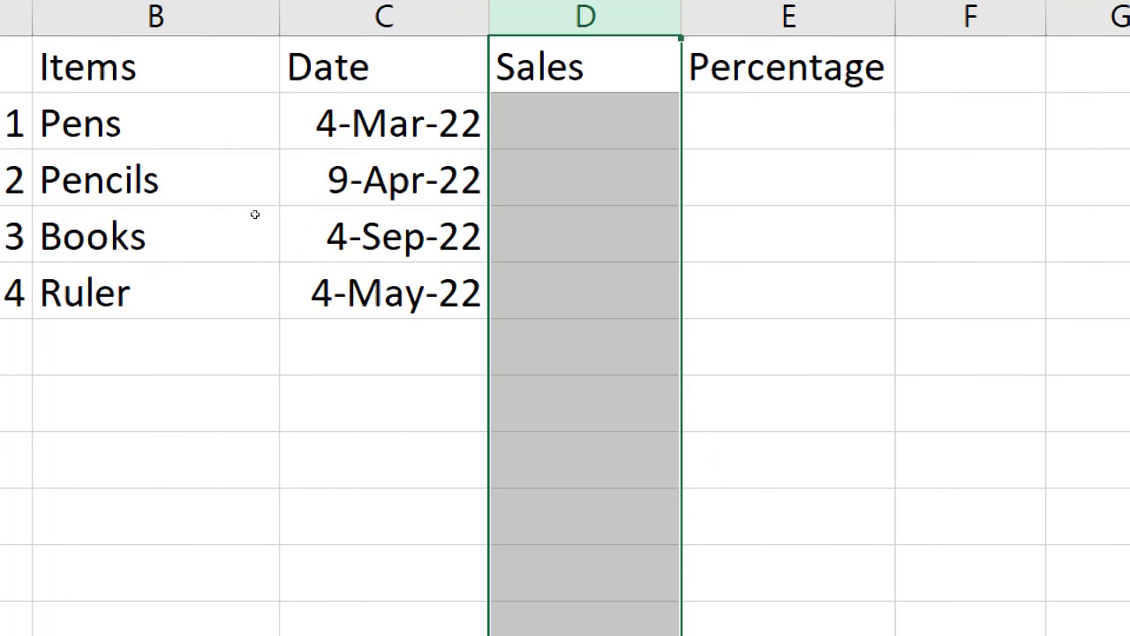
Enter 400 as the sales amount for Pens in D2.
{"action": "left_click", "coordinate": [388, 251]}
{"action": "left_click", "coordinate": [389, 240]}
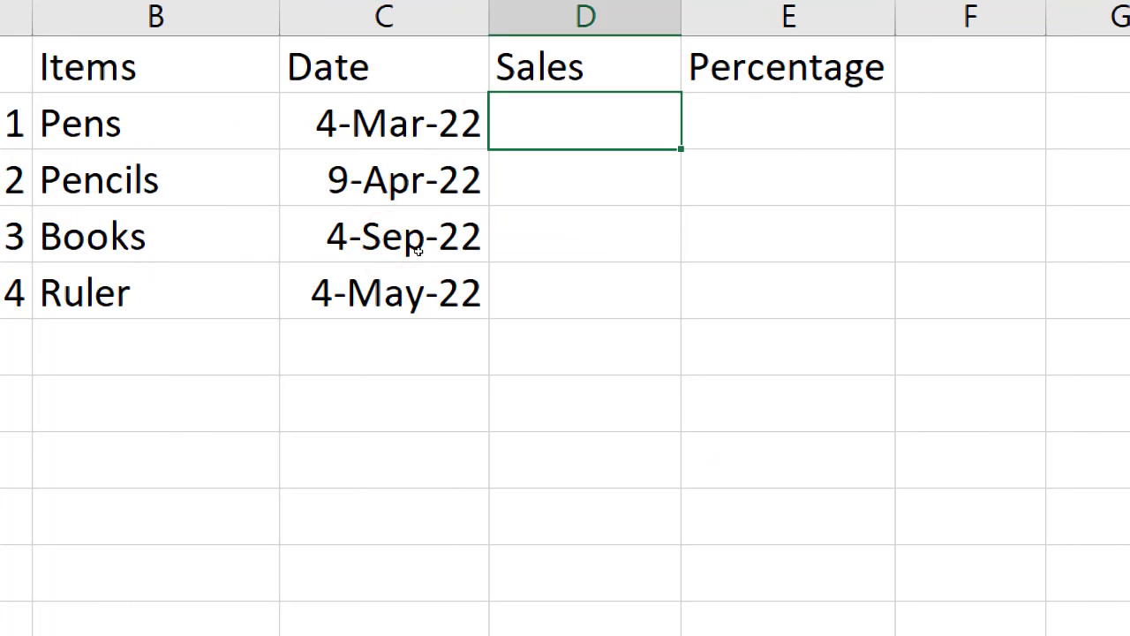
{"action": "type", "text": "400"}
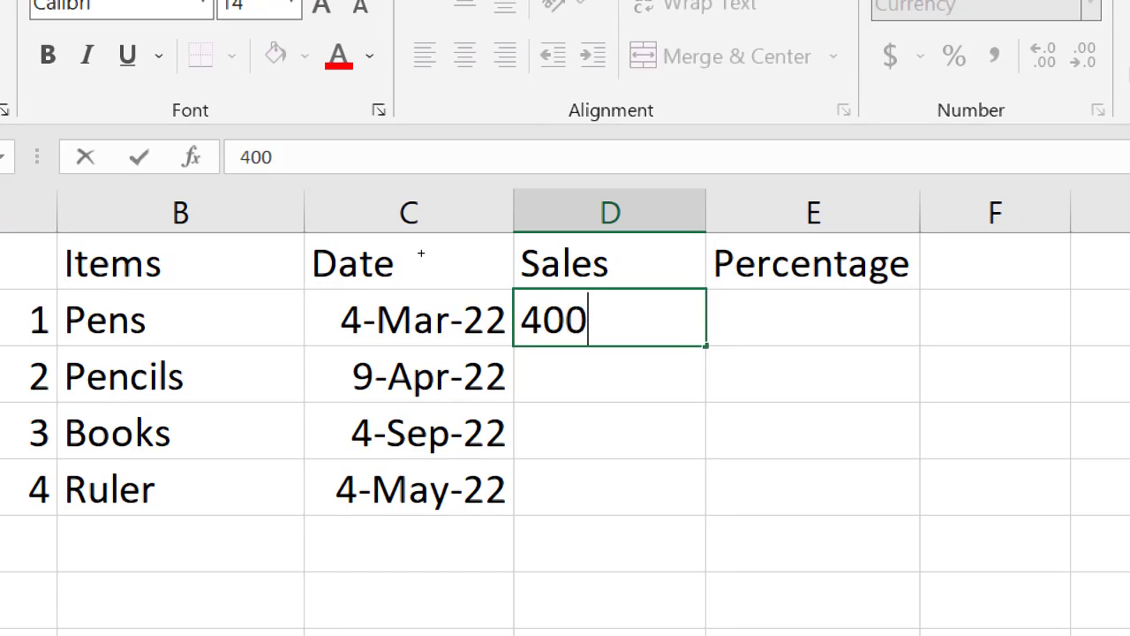
{"action": "key", "text": "Return"}
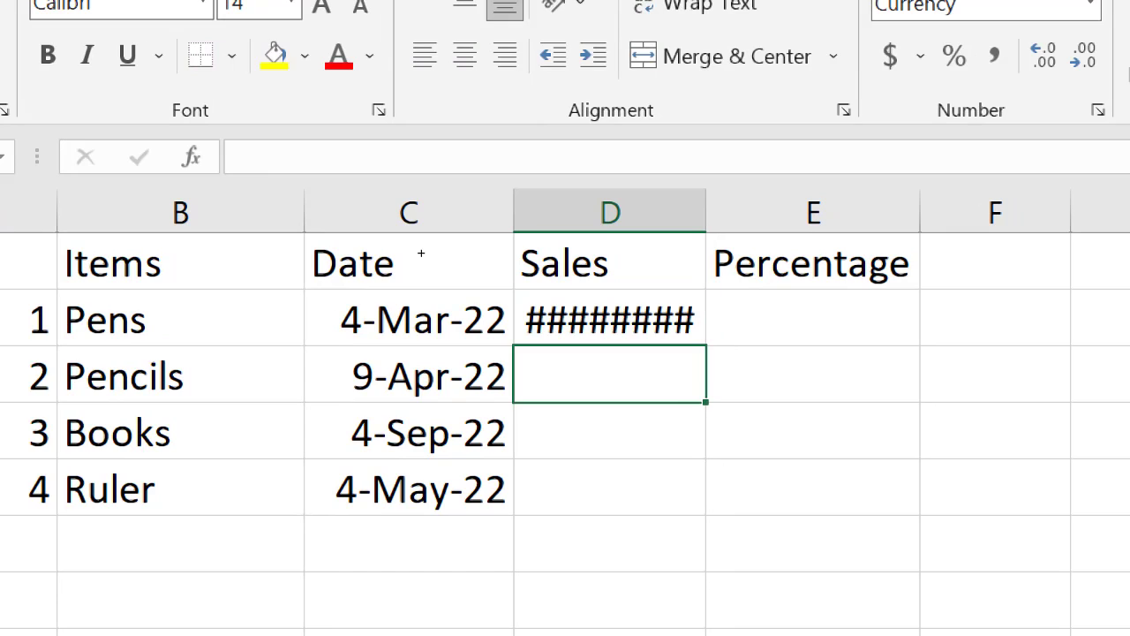
Auto-fit the width of Sales column D to its contents.
{"action": "key", "text": "Up"}
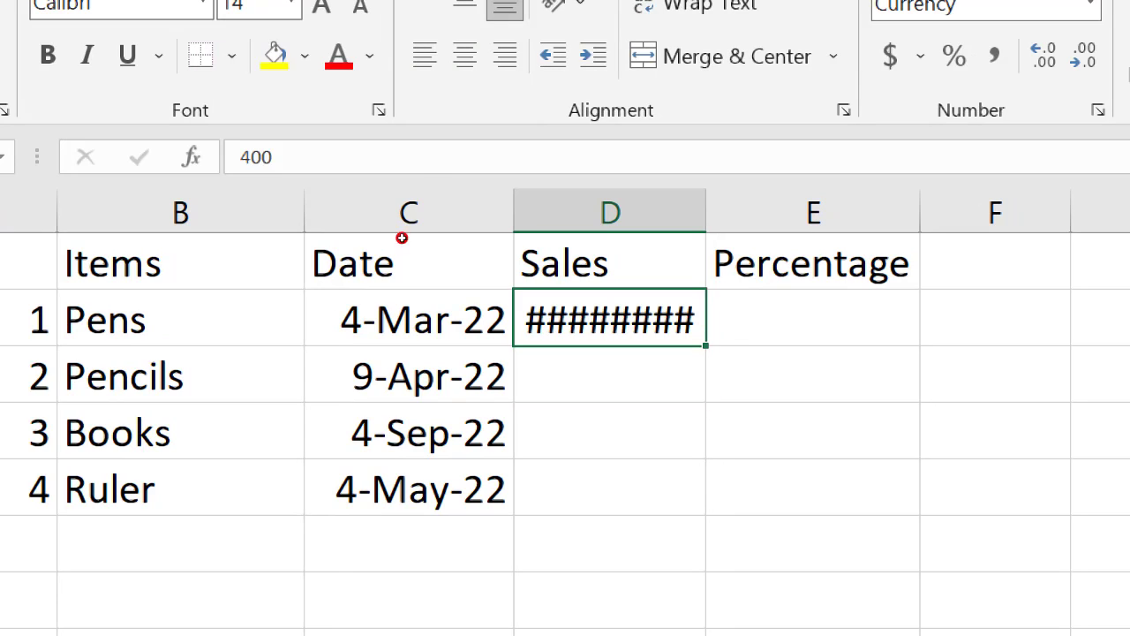
{"action": "double_click", "coordinate": [417, 175]}
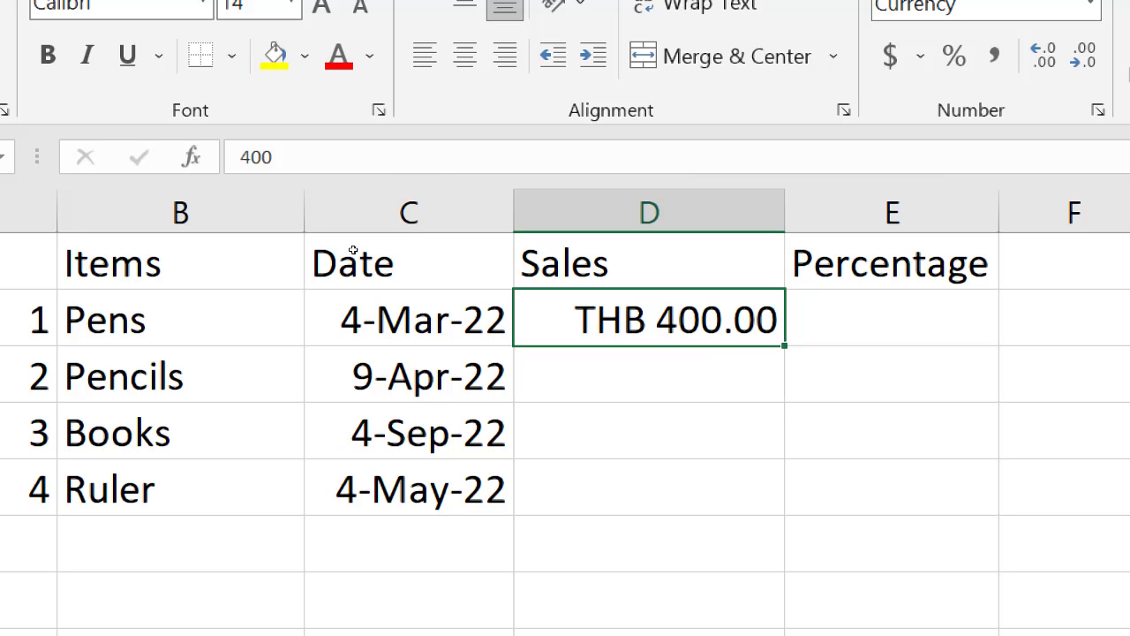
Enter the sales amounts 500 for Pencils, 200 for Books and 400 for Ruler in D3:D5.
{"action": "left_click", "coordinate": [406, 265]}
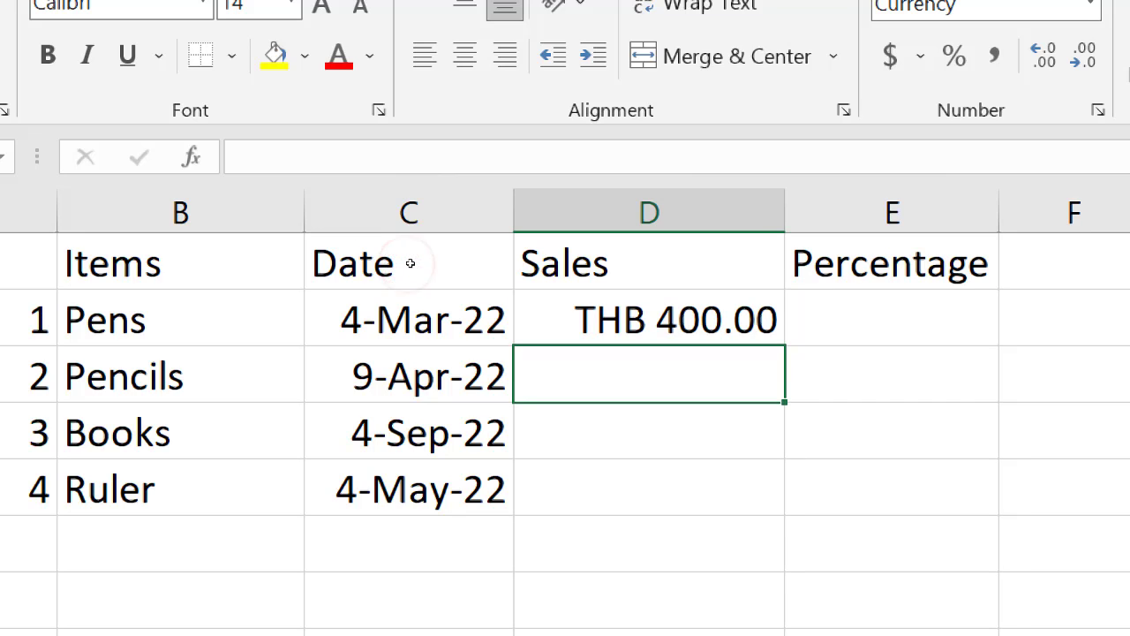
{"action": "type", "text": "500"}
{"action": "key", "text": "Return"}
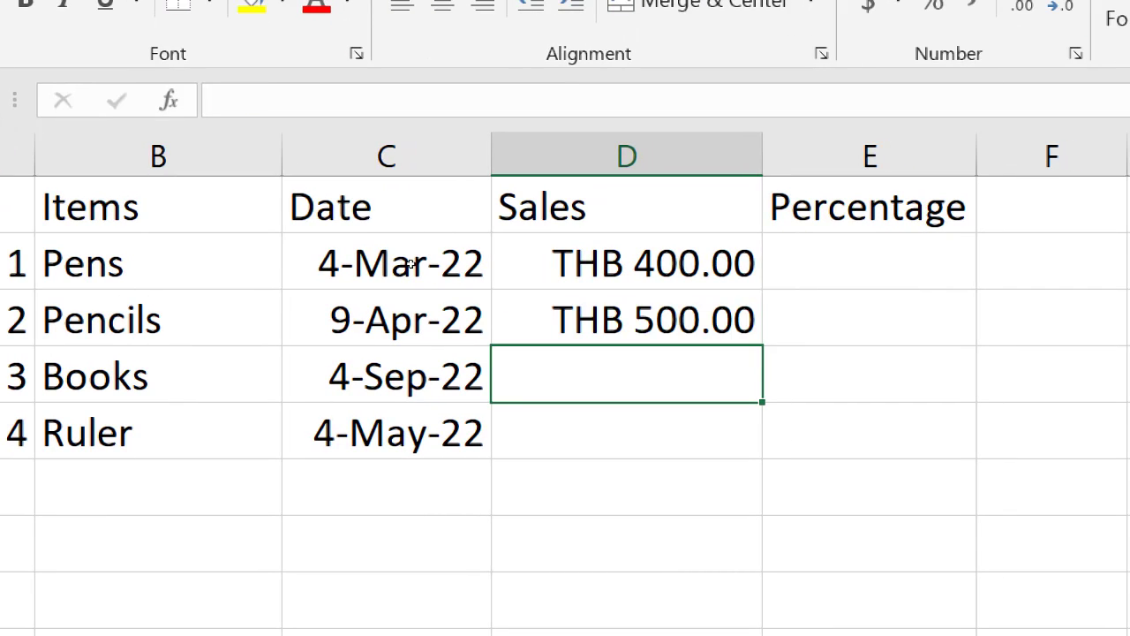
{"action": "type", "text": "2"}
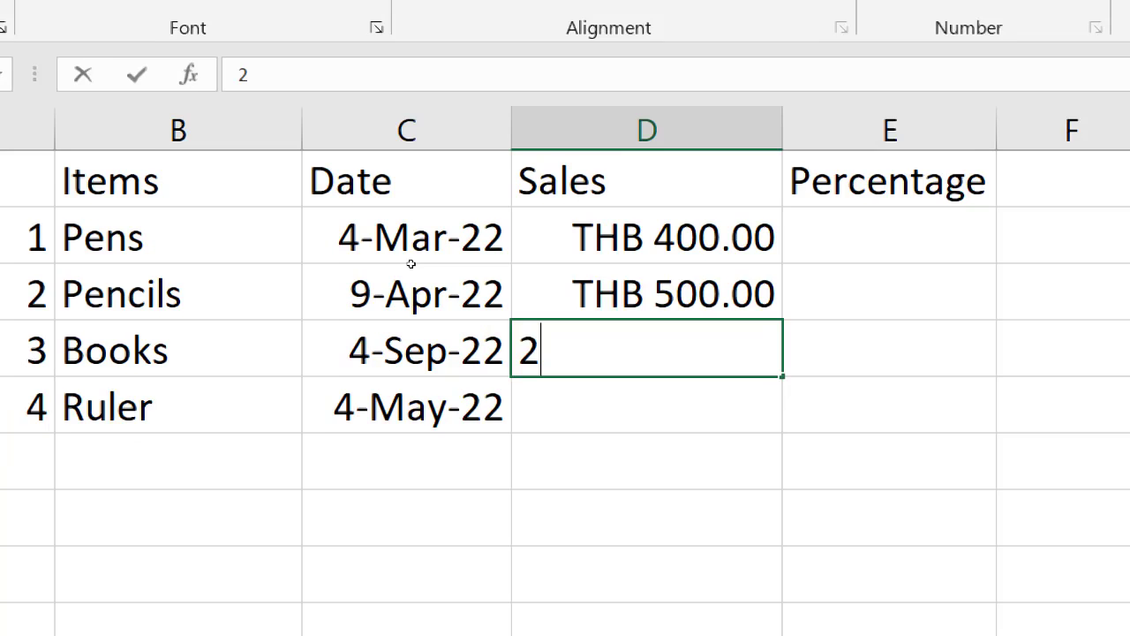
{"action": "type", "text": "00"}
{"action": "key", "text": "Return"}
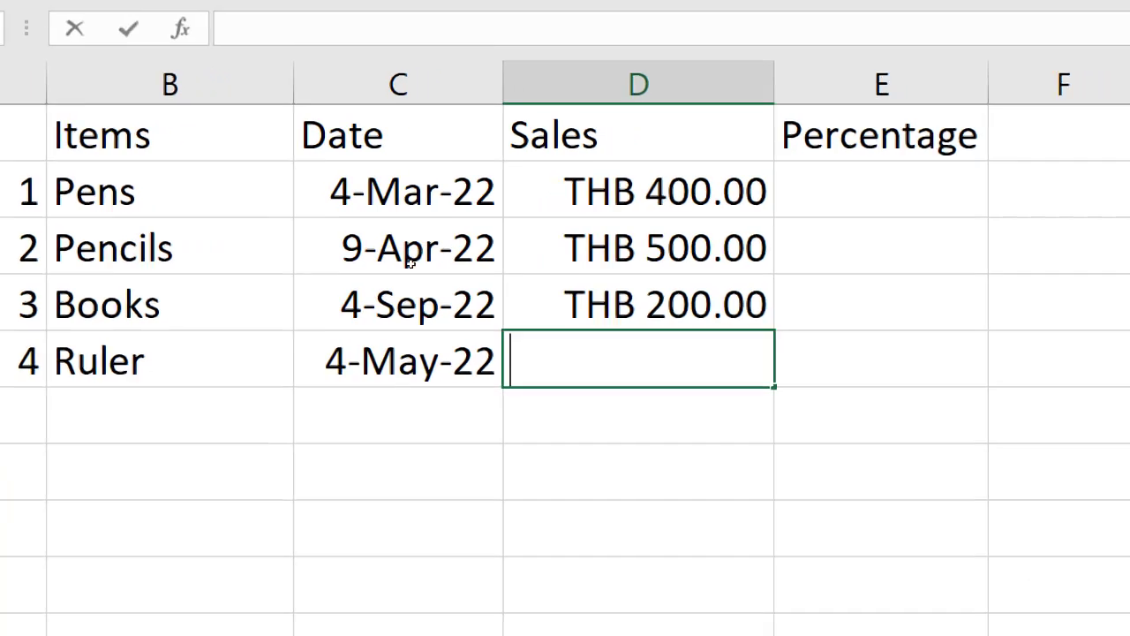
{"action": "type", "text": "400"}
{"action": "key", "text": "Return"}
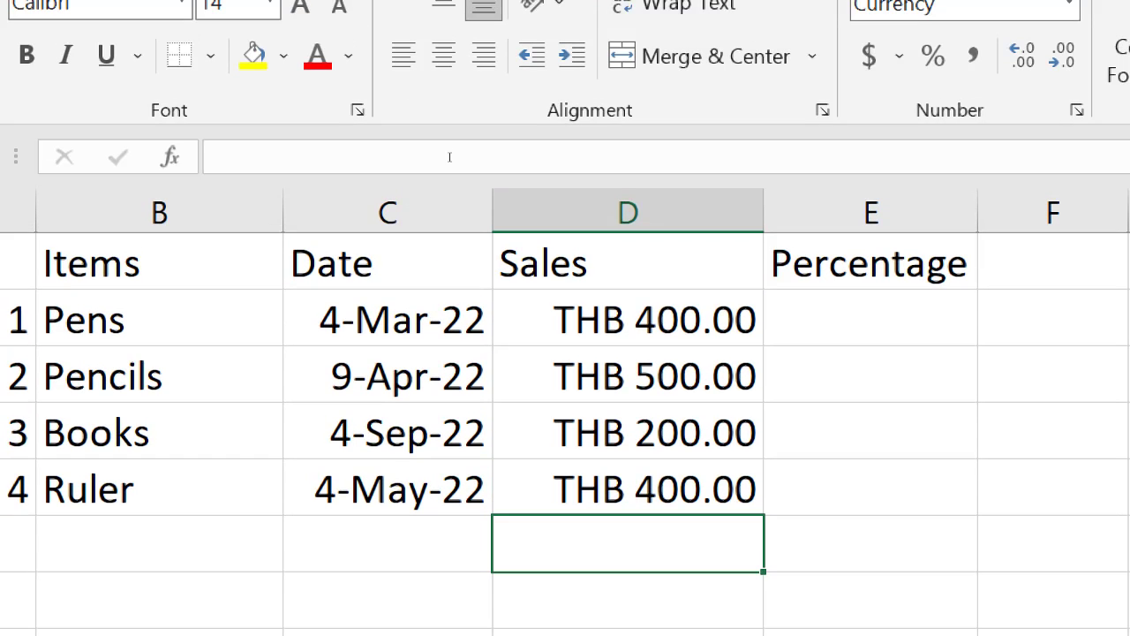
Widen the Sales column further and open the full number format settings for the amounts in D2:D5.
{"action": "left_click_drag", "start_coordinate": [493, 188], "coordinate": [532, 184]}
{"action": "left_click_drag", "start_coordinate": [426, 236], "coordinate": [437, 322]}
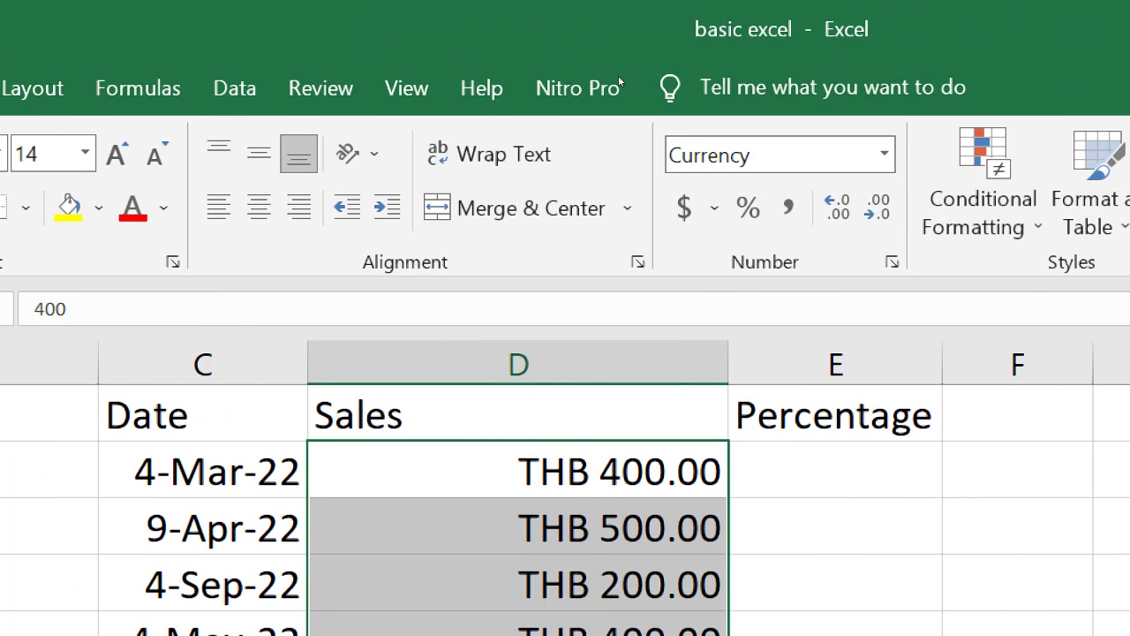
{"action": "left_click", "coordinate": [884, 154]}
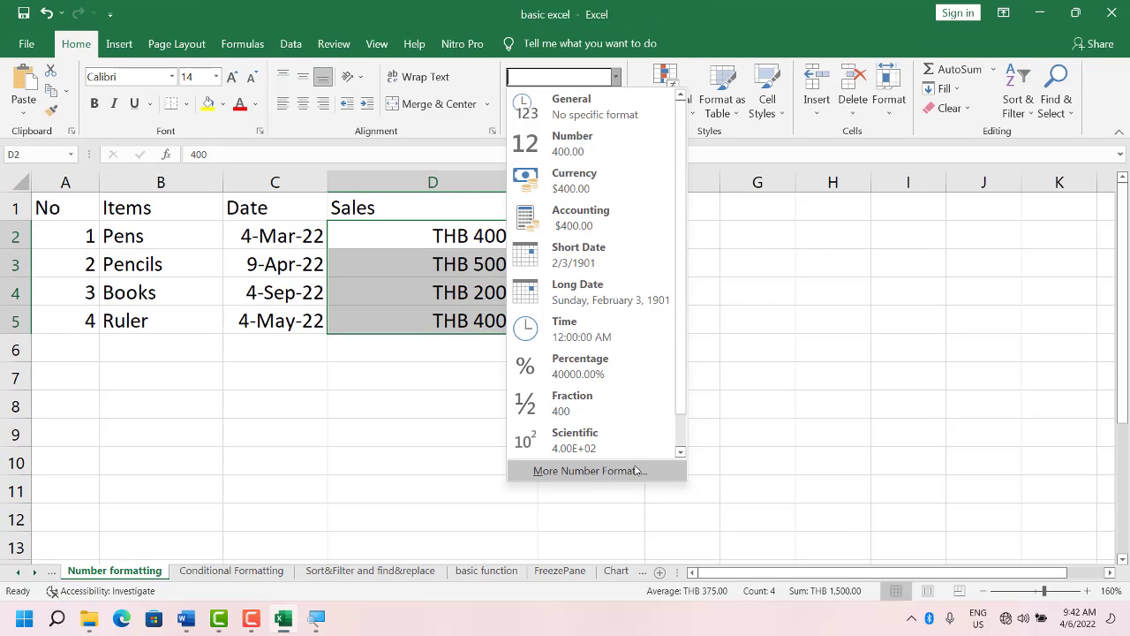
{"action": "left_click", "coordinate": [635, 470]}
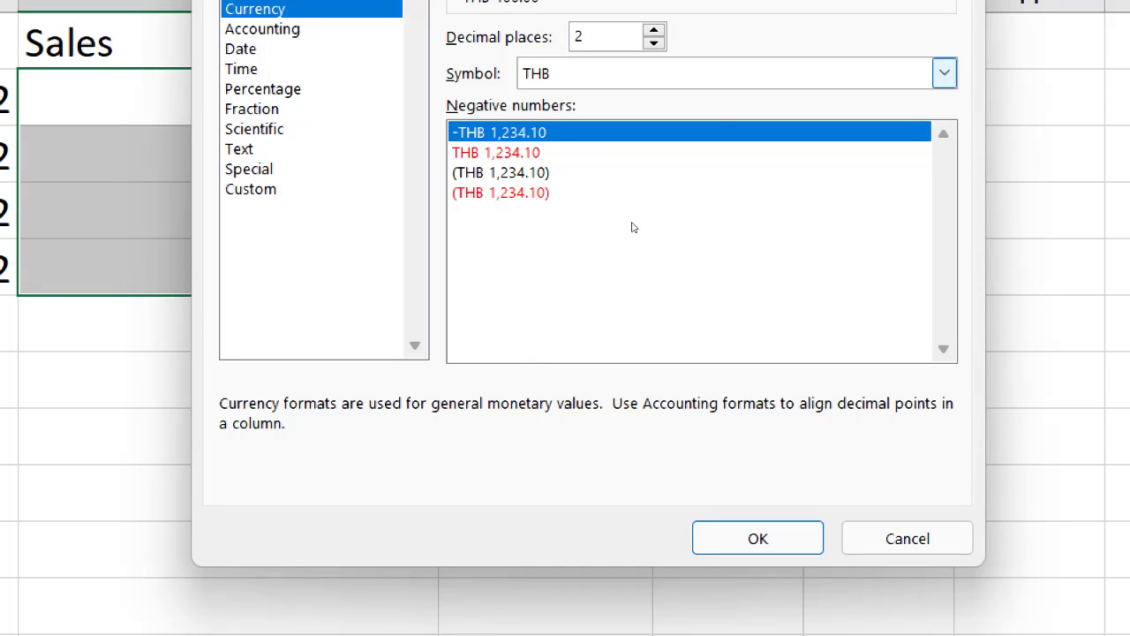
{"action": "left_click", "coordinate": [634, 128]}
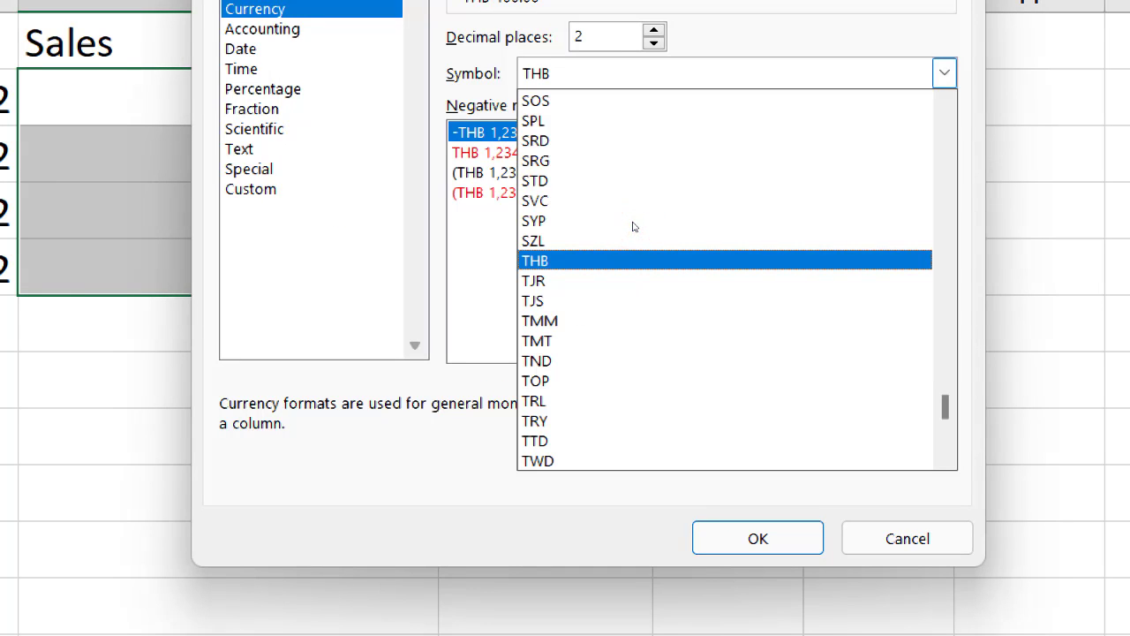
{"action": "key", "text": "u"}
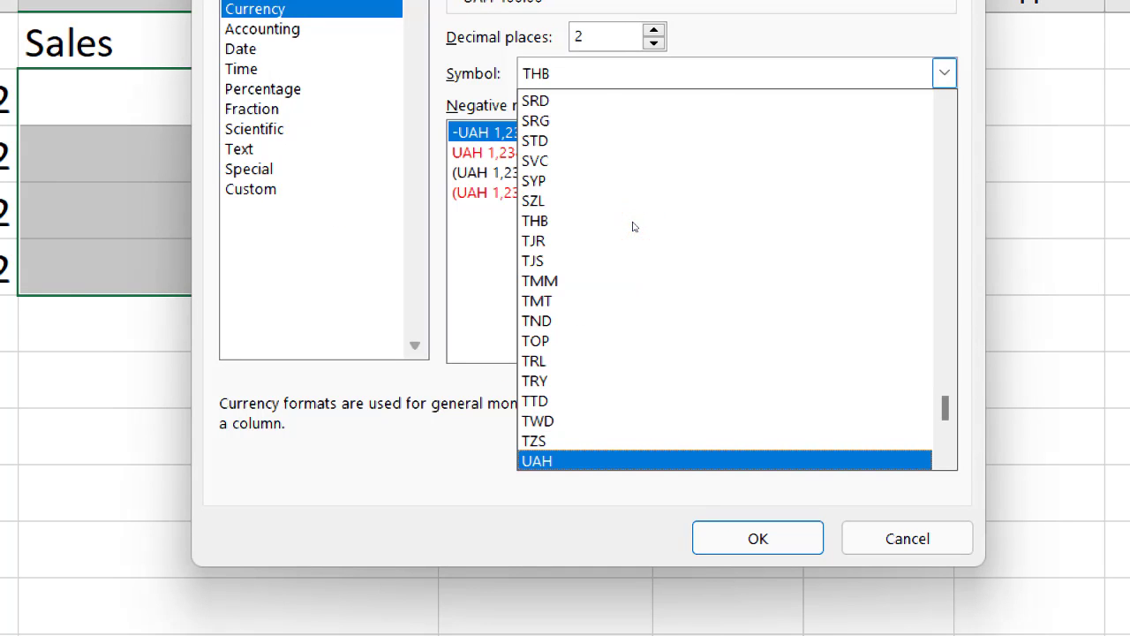
{"action": "key", "text": "Home"}
{"action": "key", "text": "u"}
{"action": "key", "text": "e"}
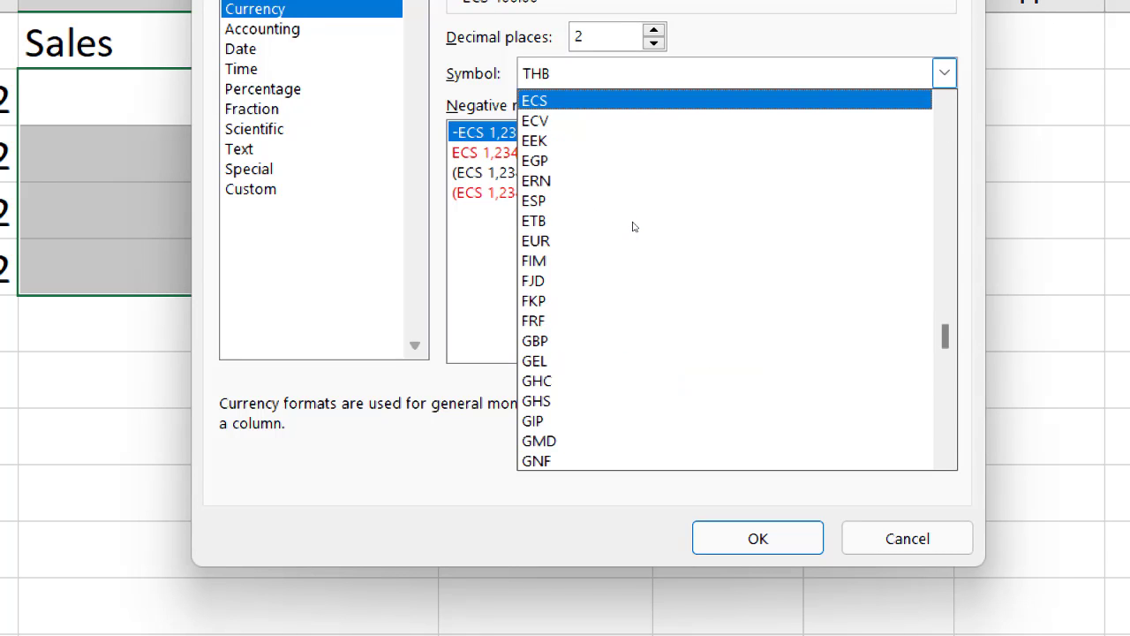
{"action": "key", "text": "n"}
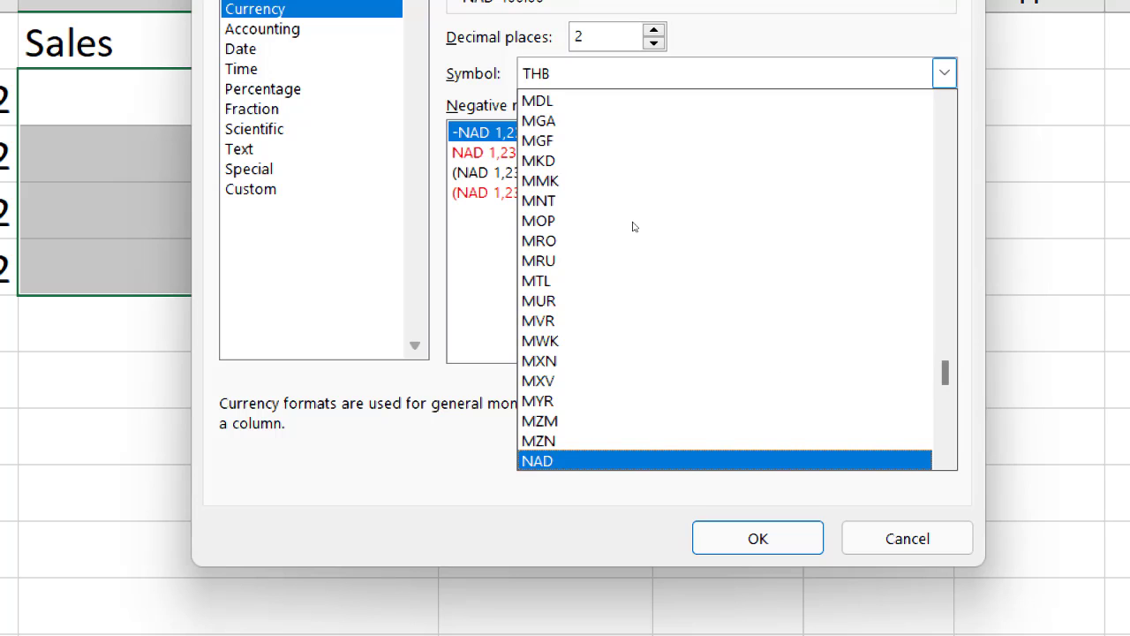
{"action": "left_click", "coordinate": [632, 222]}
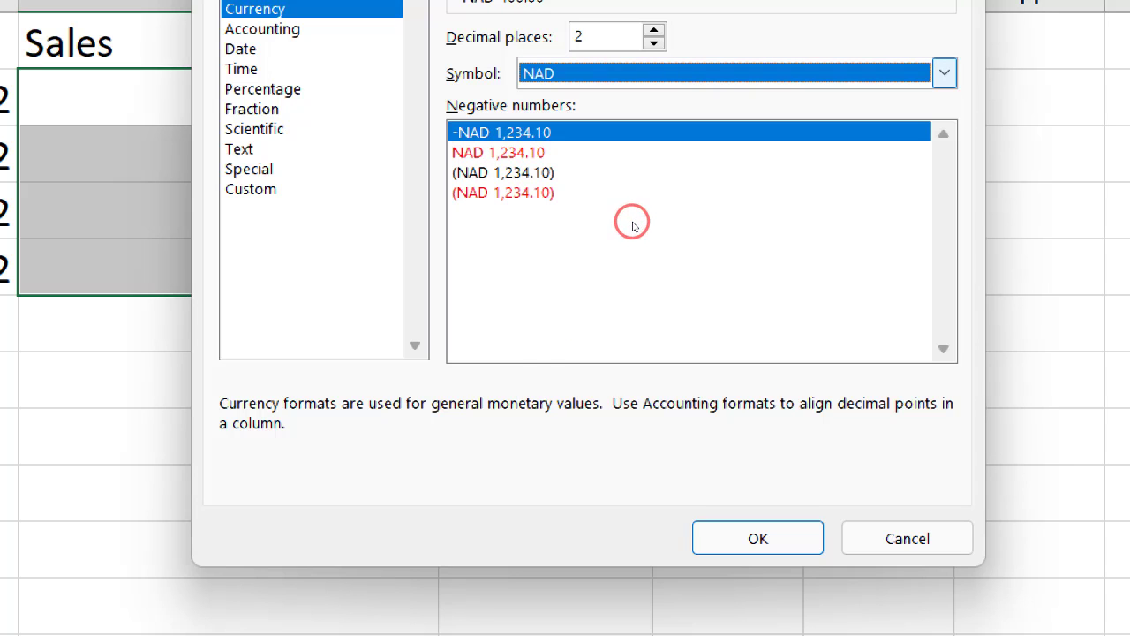
Set the currency symbol for the selected sales amounts to USD.
{"action": "left_click", "coordinate": [633, 222]}
{"action": "key", "text": "u"}
{"action": "key", "text": "s"}
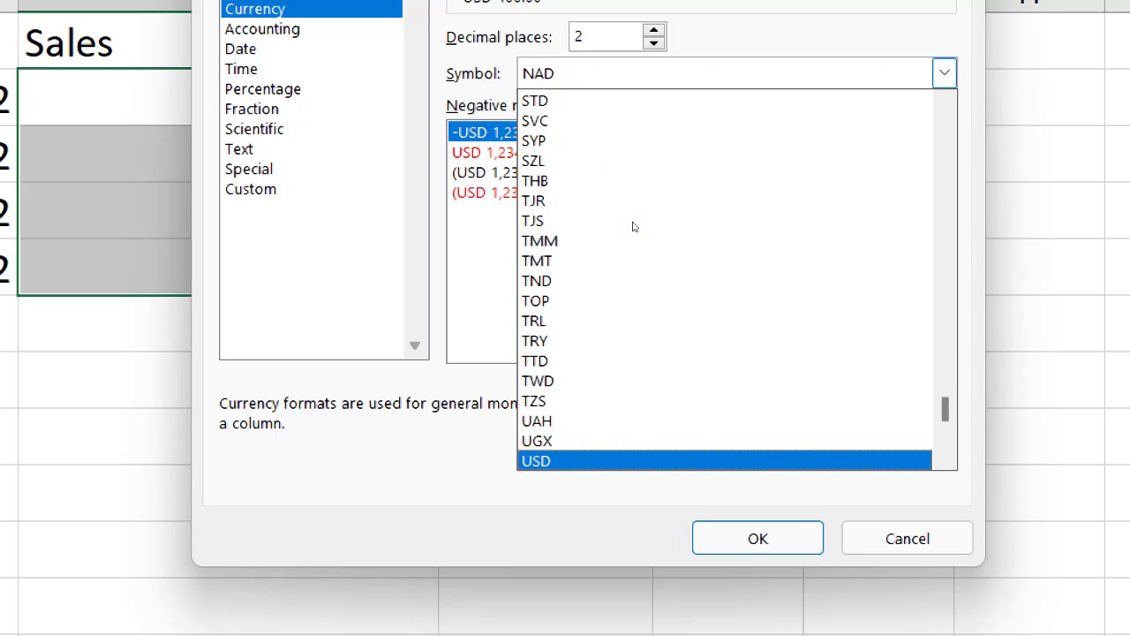
{"action": "left_click", "coordinate": [604, 419]}
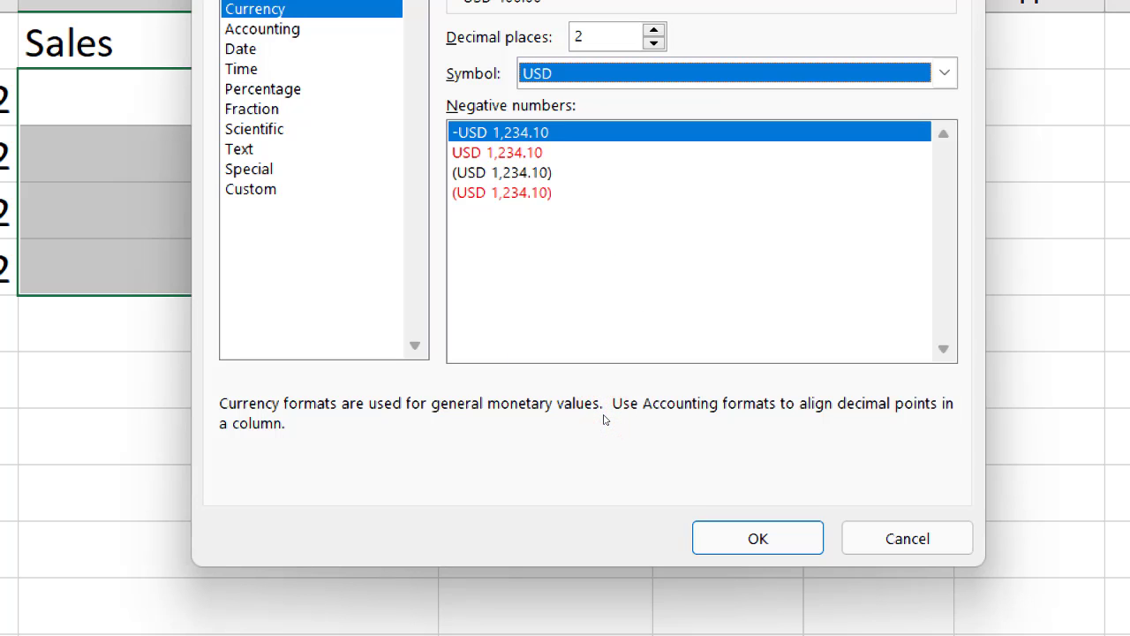
Look through the available currency symbols and the Custom number format codes.
{"action": "left_click", "coordinate": [601, 221]}
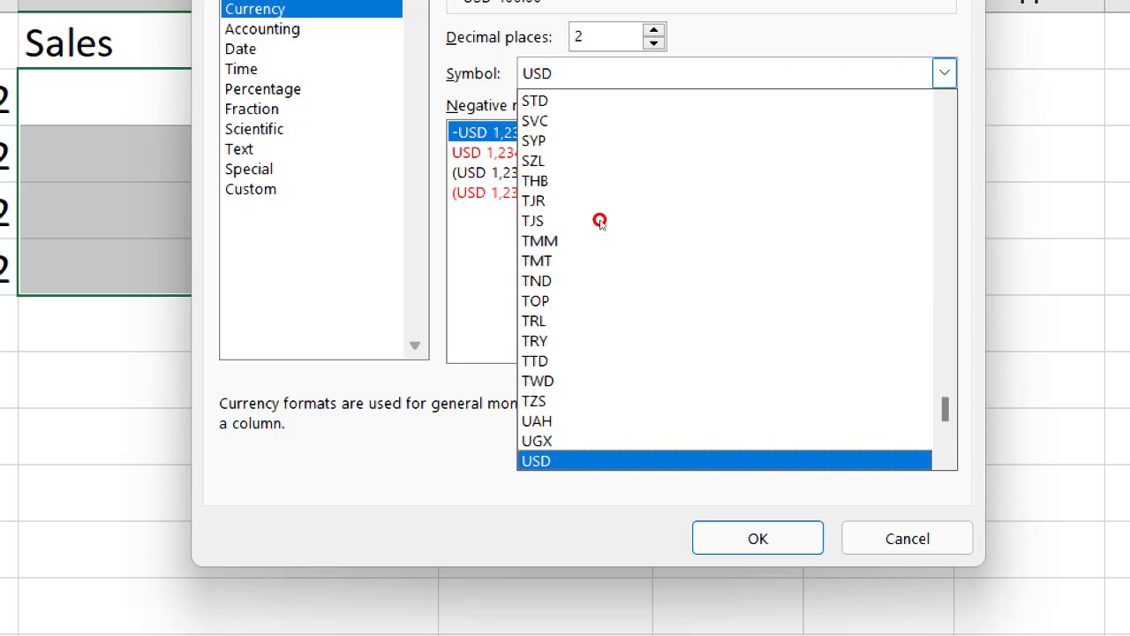
{"action": "scroll", "coordinate": [621, 261], "scroll_direction": "up", "scroll_amount": 5}
{"action": "scroll", "coordinate": [620, 261], "scroll_direction": "up", "scroll_amount": 2}
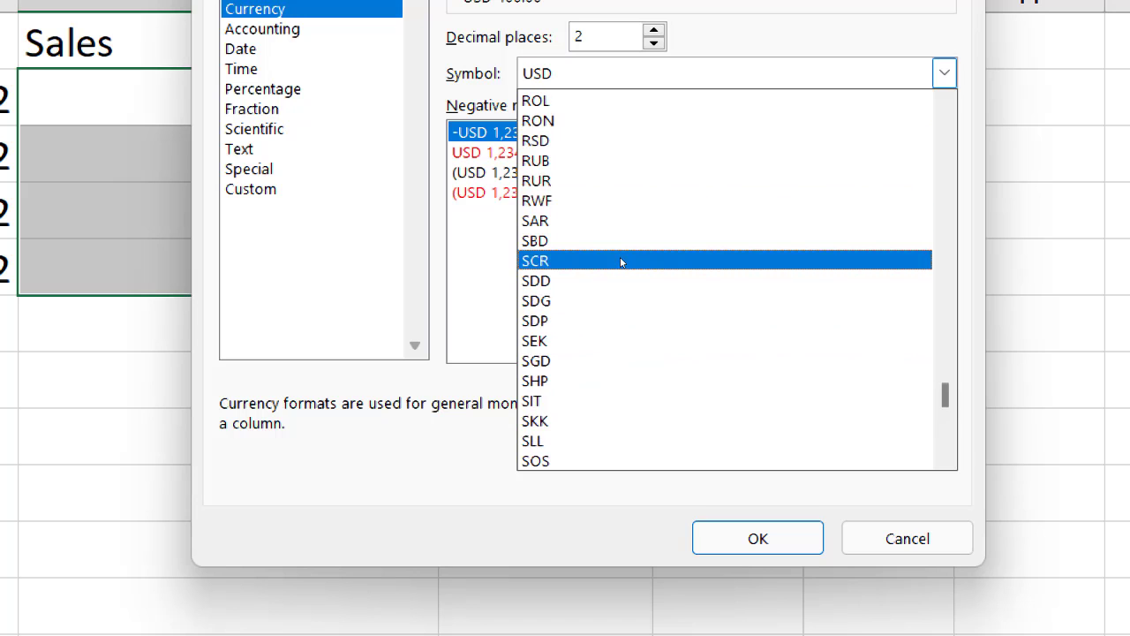
{"action": "key", "text": "Escape"}
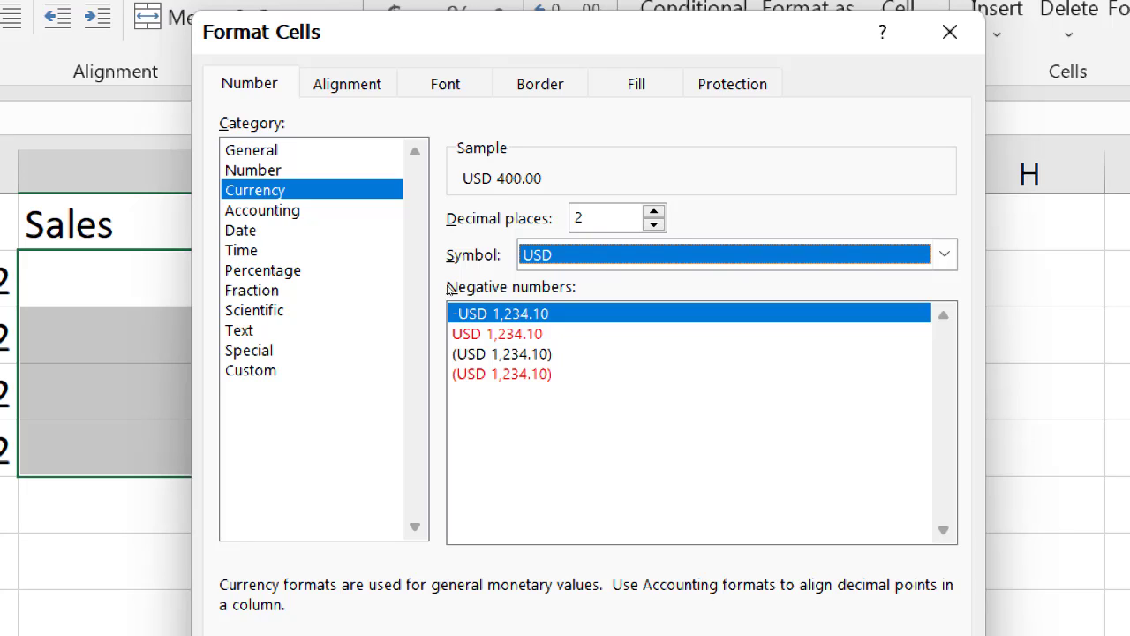
{"action": "left_click", "coordinate": [251, 370]}
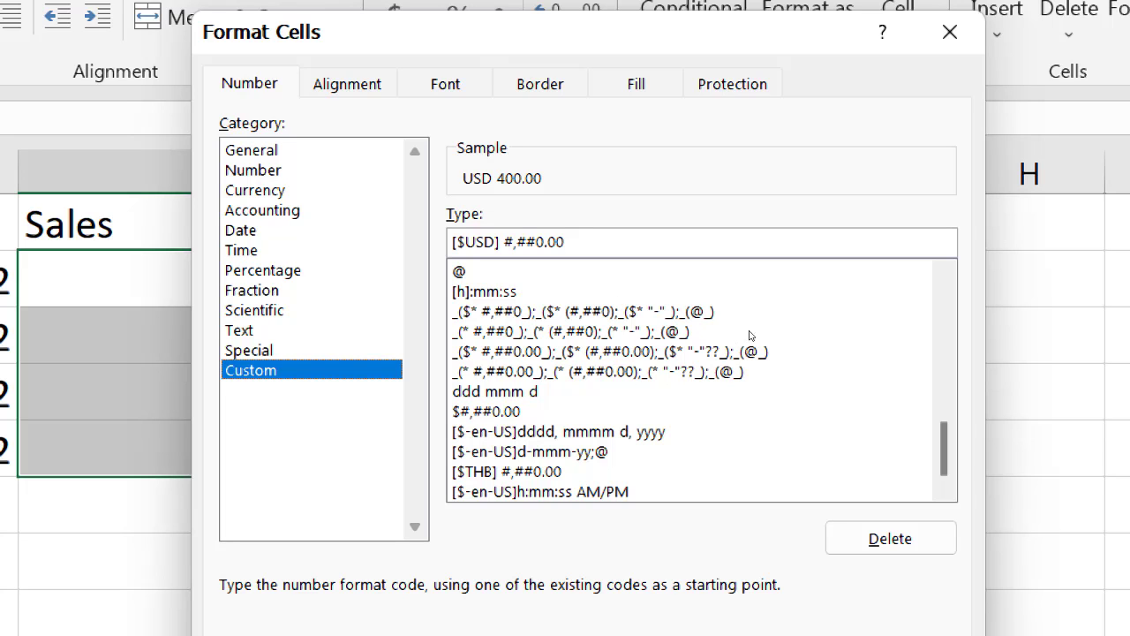
{"action": "scroll", "coordinate": [791, 316], "scroll_direction": "up", "scroll_amount": 2}
{"action": "scroll", "coordinate": [791, 316], "scroll_direction": "up", "scroll_amount": 10}
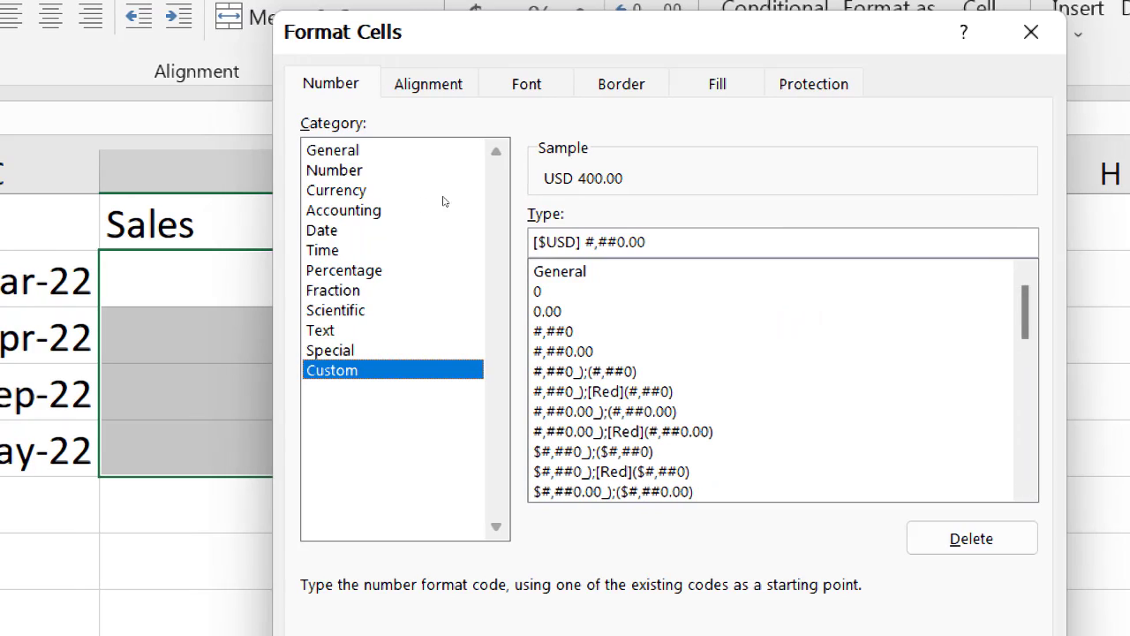
Return to the Currency category and apply the USD format to D2:D5.
{"action": "left_click", "coordinate": [443, 190]}
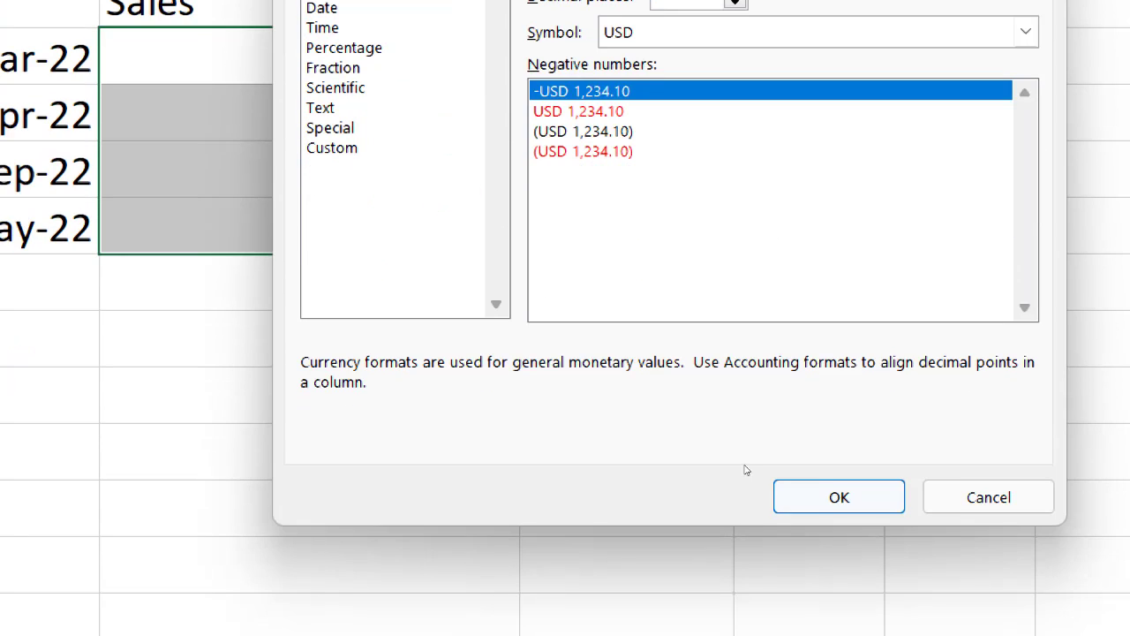
{"action": "left_click", "coordinate": [843, 497]}
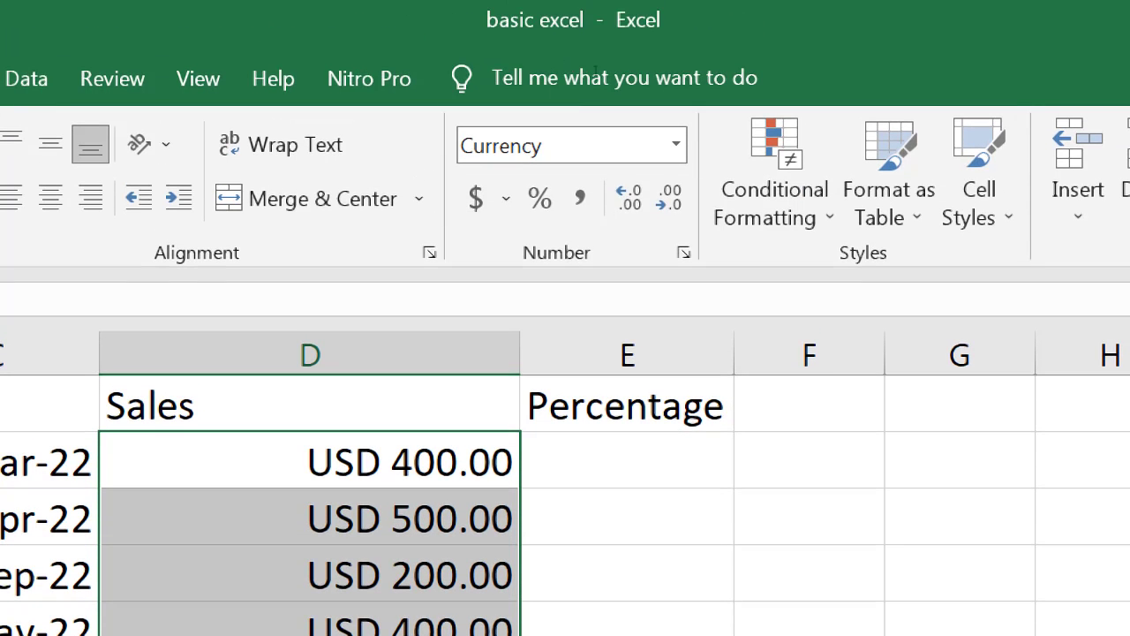
Reset the sales amounts in D2:D5 to General and give them the dollar Accounting format.
{"action": "left_click", "coordinate": [677, 144]}
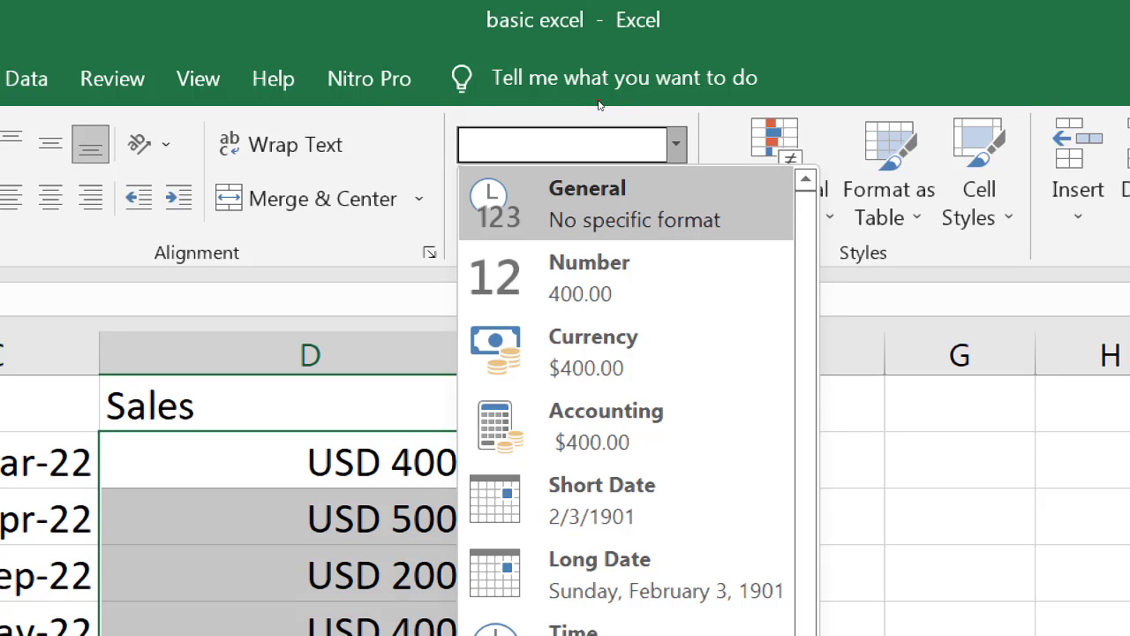
{"action": "key", "text": "Return"}
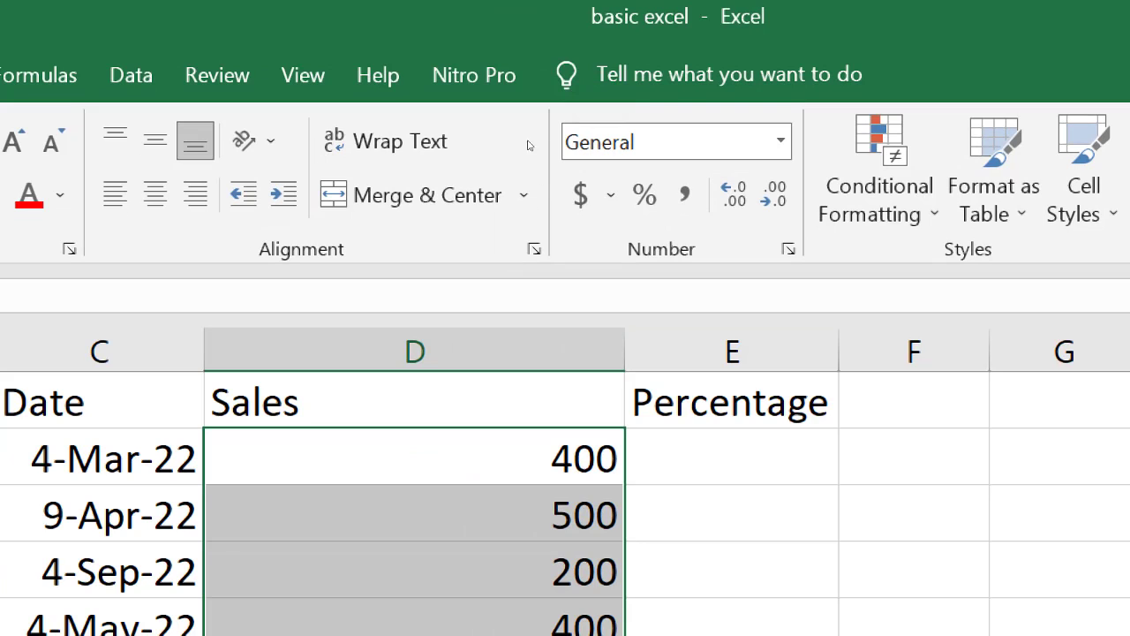
{"action": "left_click", "coordinate": [580, 195]}
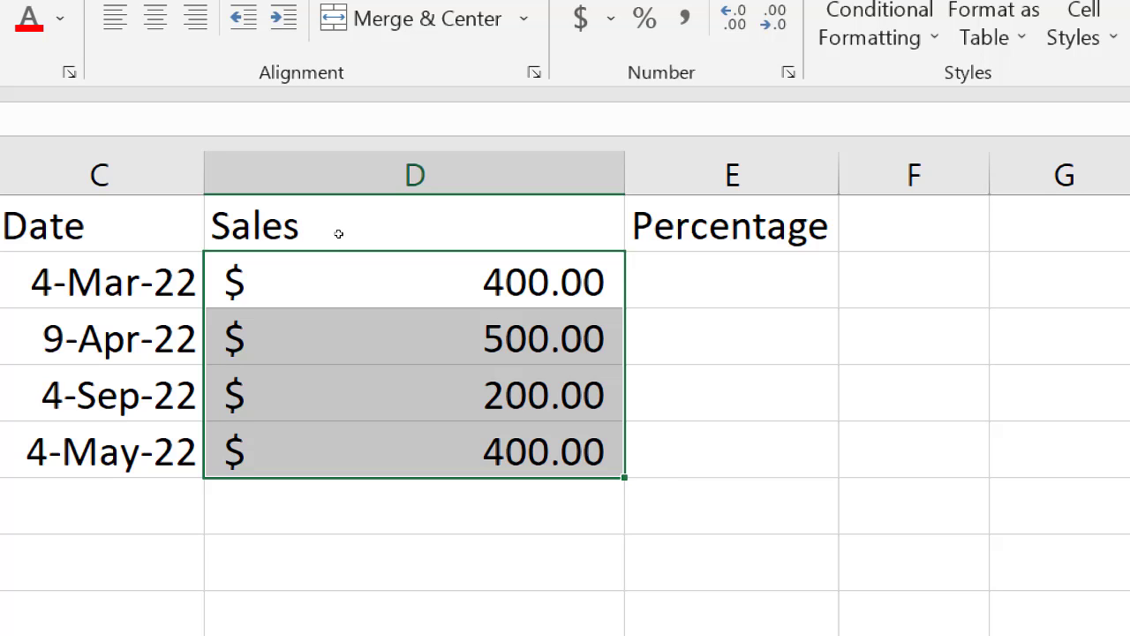
Remove the accounting format from D2:D5 by returning to General, and reapply Accounting with the dollar symbol.
{"action": "key", "text": "ctrl+shift+asciitilde"}
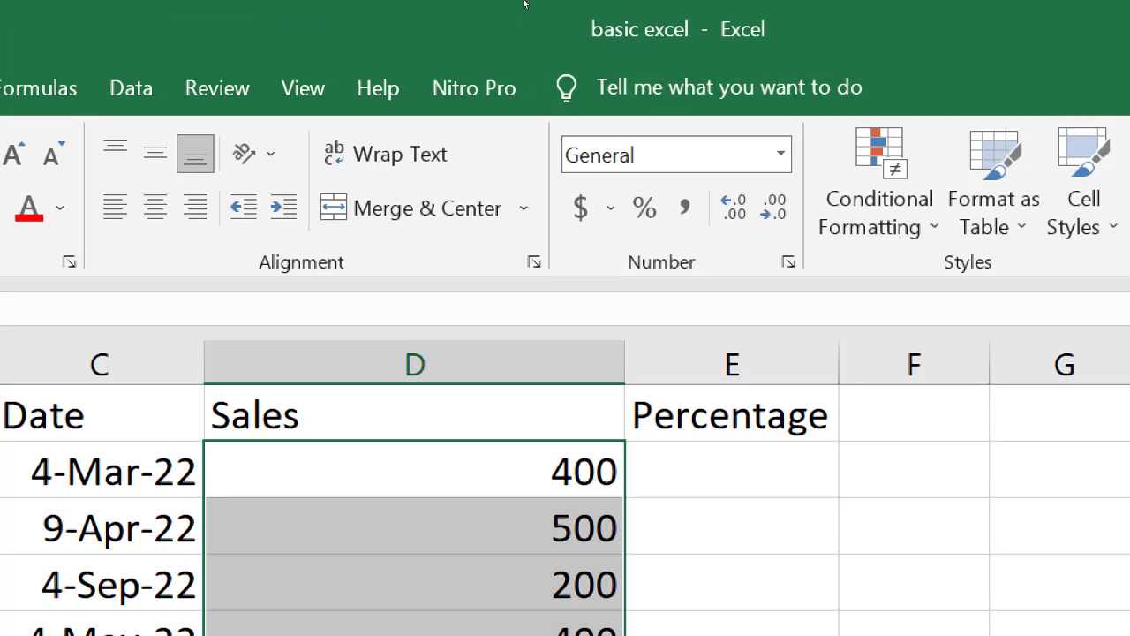
{"action": "left_click", "coordinate": [781, 155]}
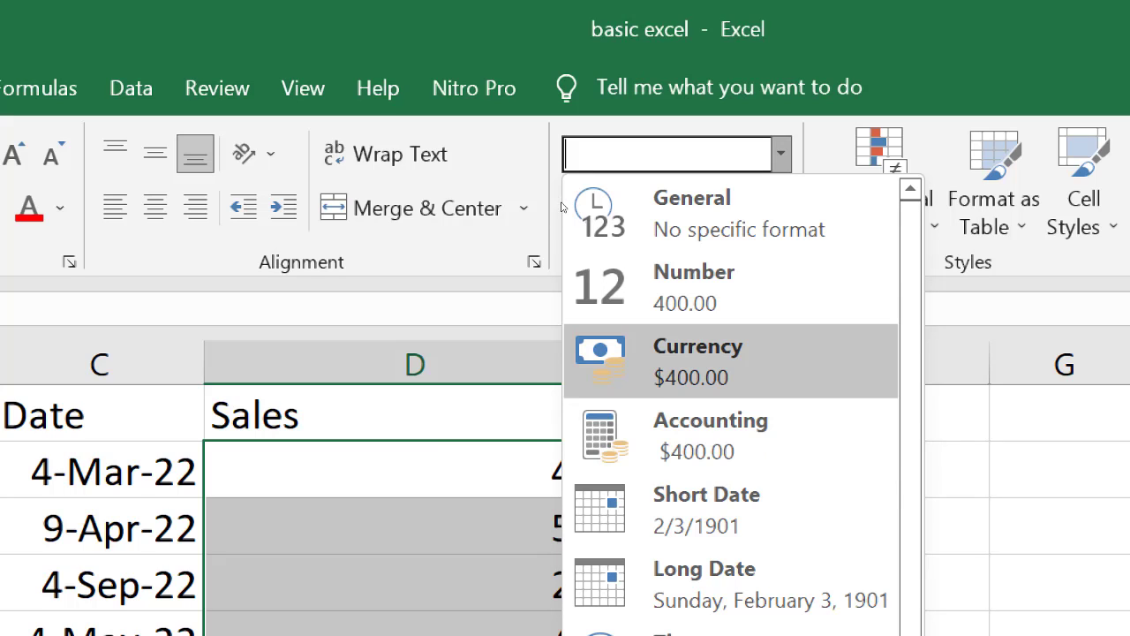
{"action": "left_click", "coordinate": [574, 228]}
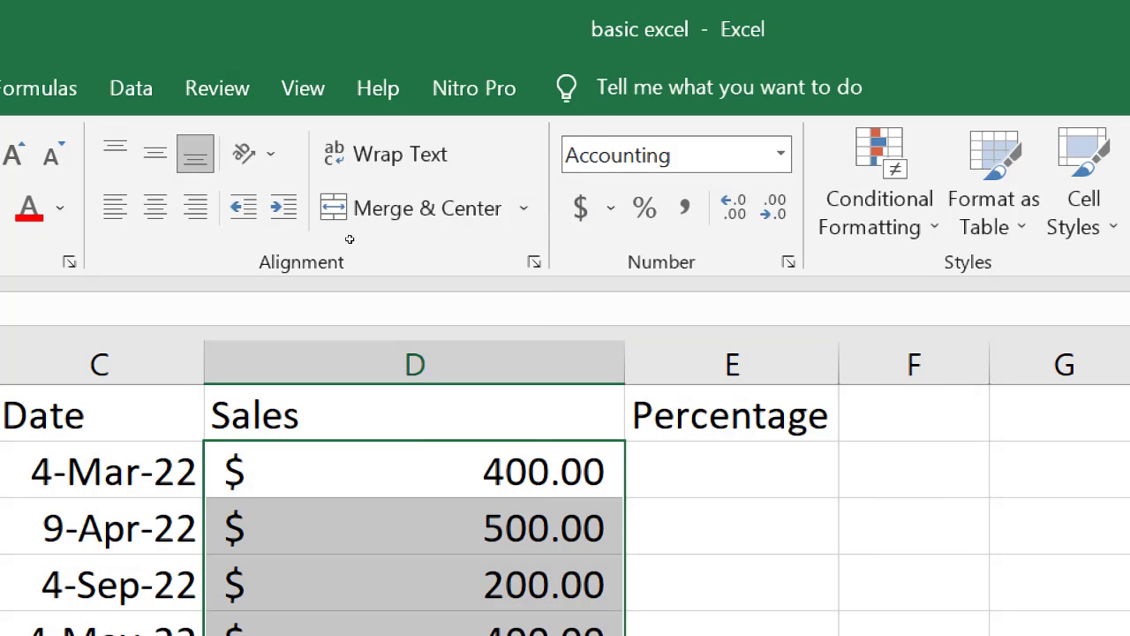
Change the format of the sales amounts in D2:D5 to Currency with the dollar symbol.
{"action": "left_click", "coordinate": [619, 79]}
{"action": "left_click", "coordinate": [605, 187]}
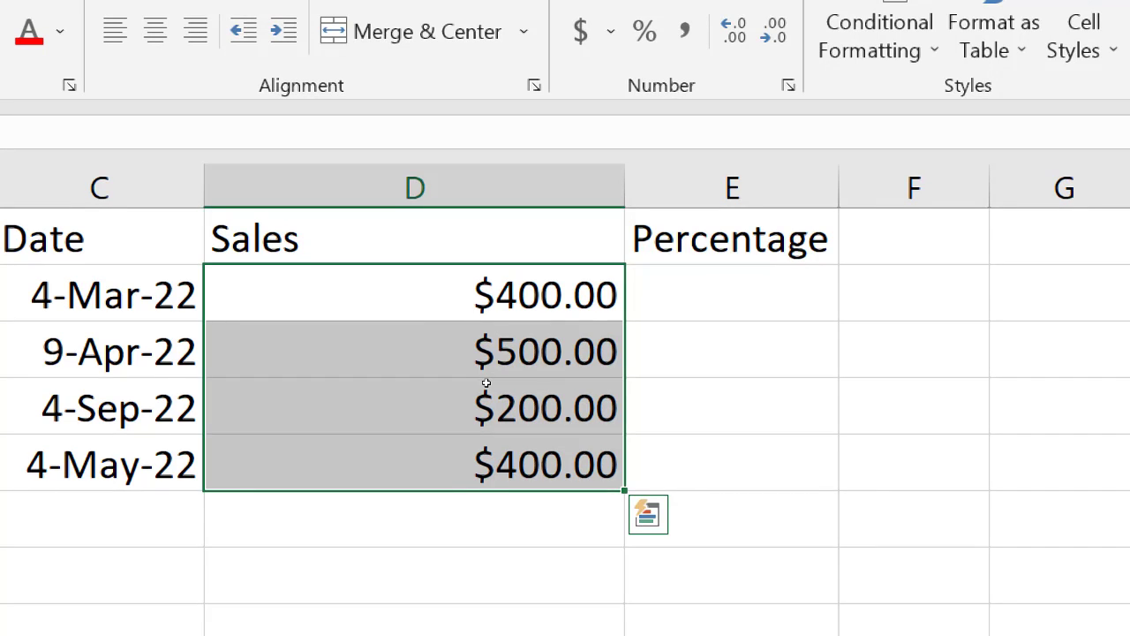
Enter 50 as the percentage for Pens in E2 and reselect that cell.
{"action": "key", "text": "Right"}
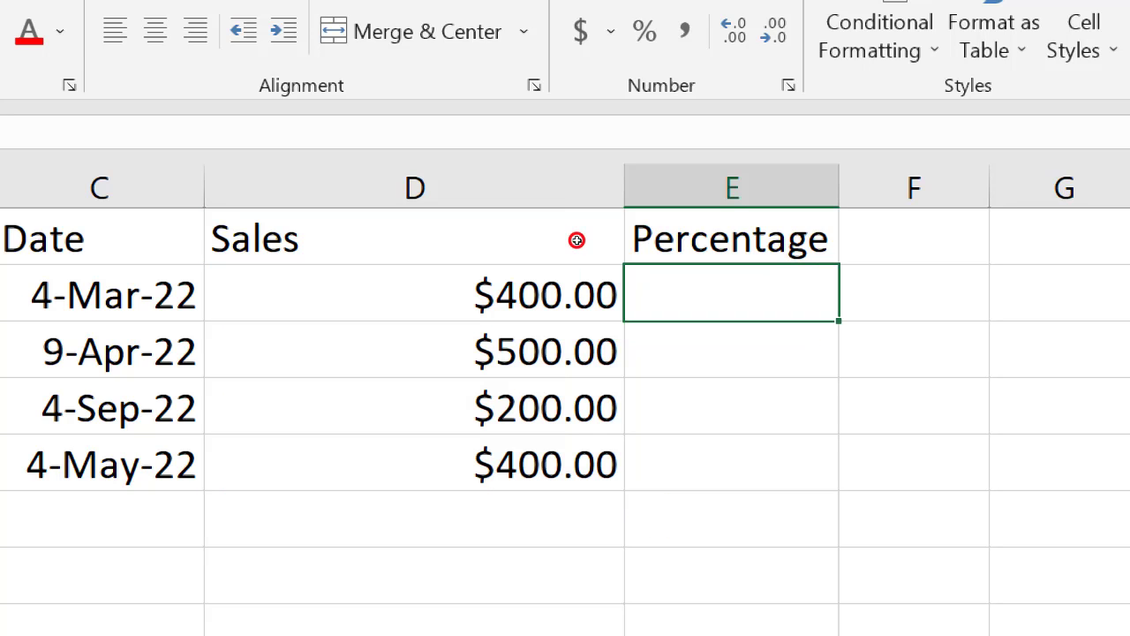
{"action": "type", "text": "500"}
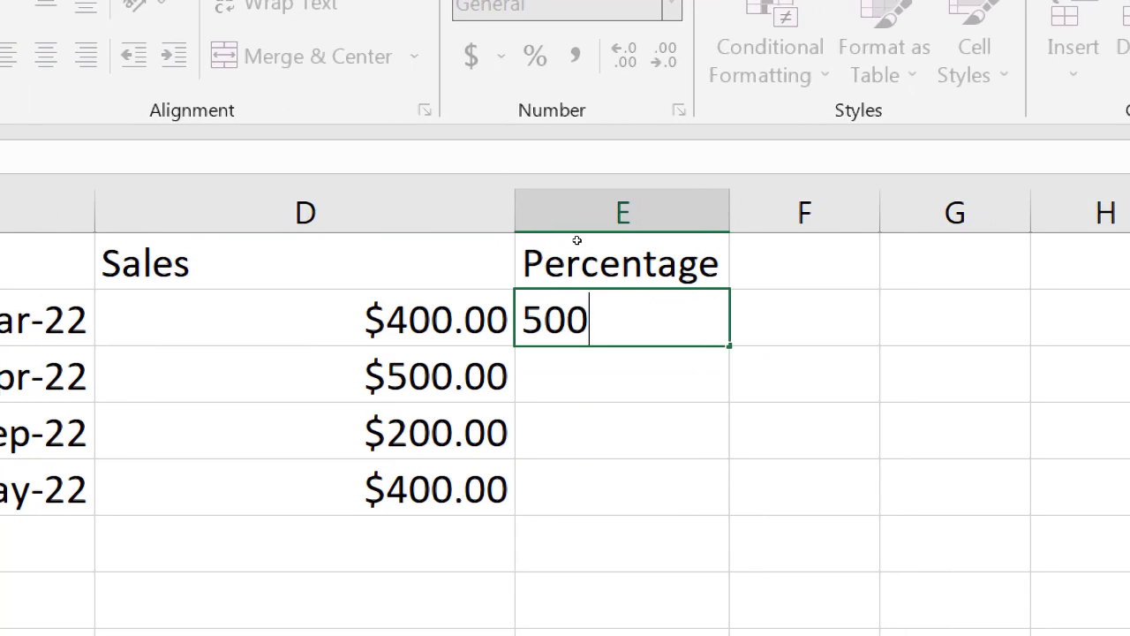
{"action": "key", "text": "BackSpace"}
{"action": "key", "text": "Left"}
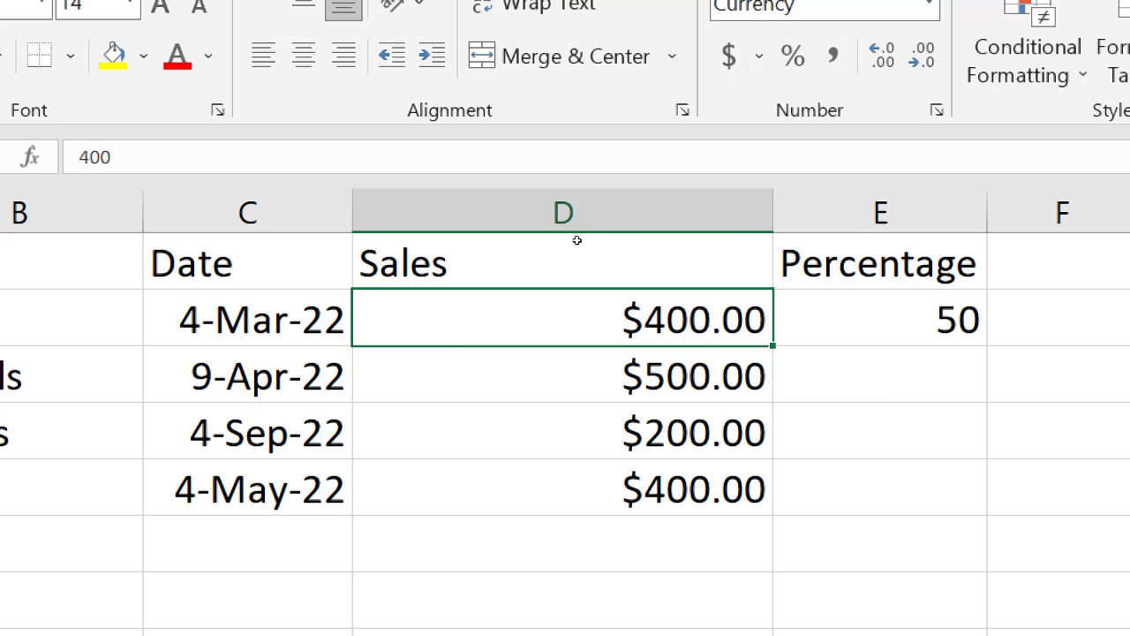
{"action": "left_click", "coordinate": [901, 241]}
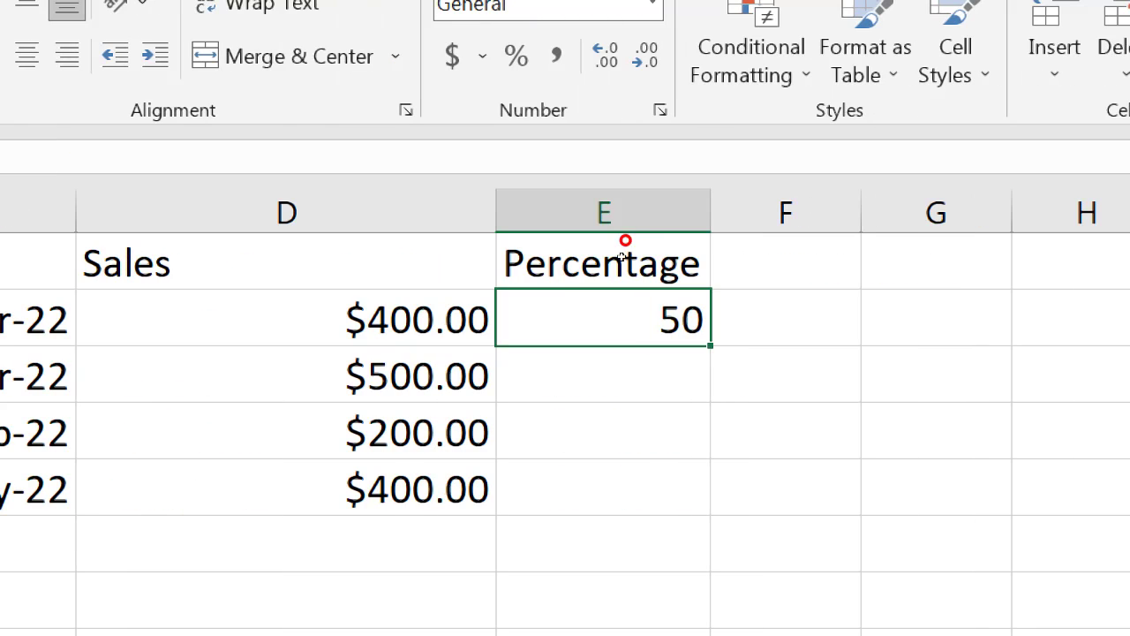
Enter 60, 40 and 60 as the percentages for Pencils, Books and Ruler in E3:E5.
{"action": "left_click", "coordinate": [899, 262]}
{"action": "type", "text": "60"}
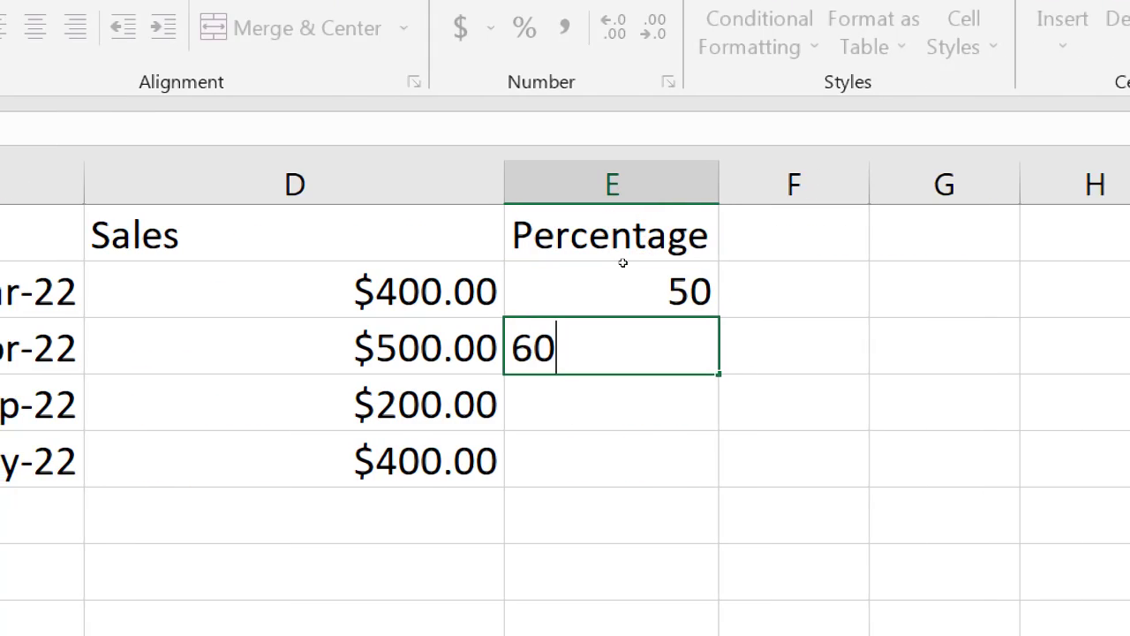
{"action": "key", "text": "Return"}
{"action": "type", "text": "40"}
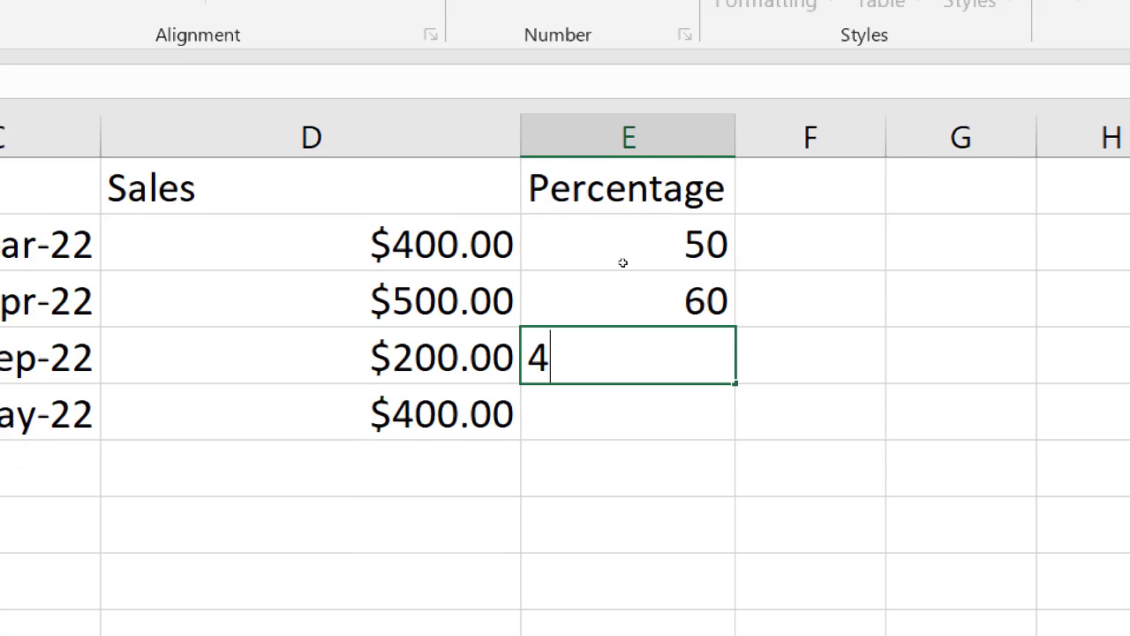
{"action": "key", "text": "Return"}
{"action": "type", "text": "60"}
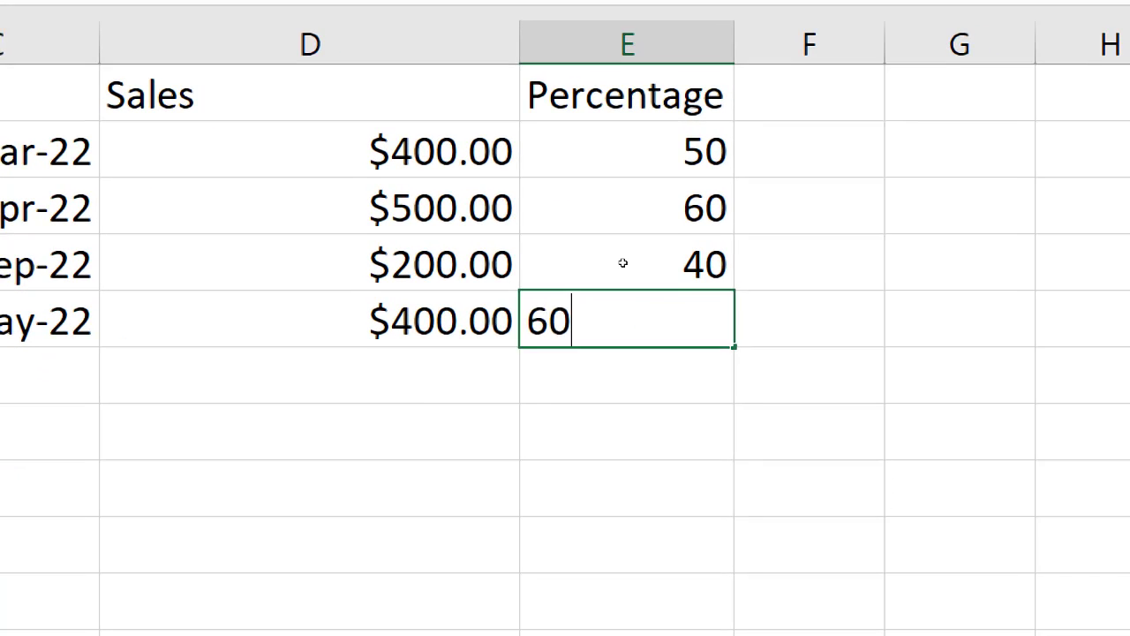
{"action": "key", "text": "Return"}
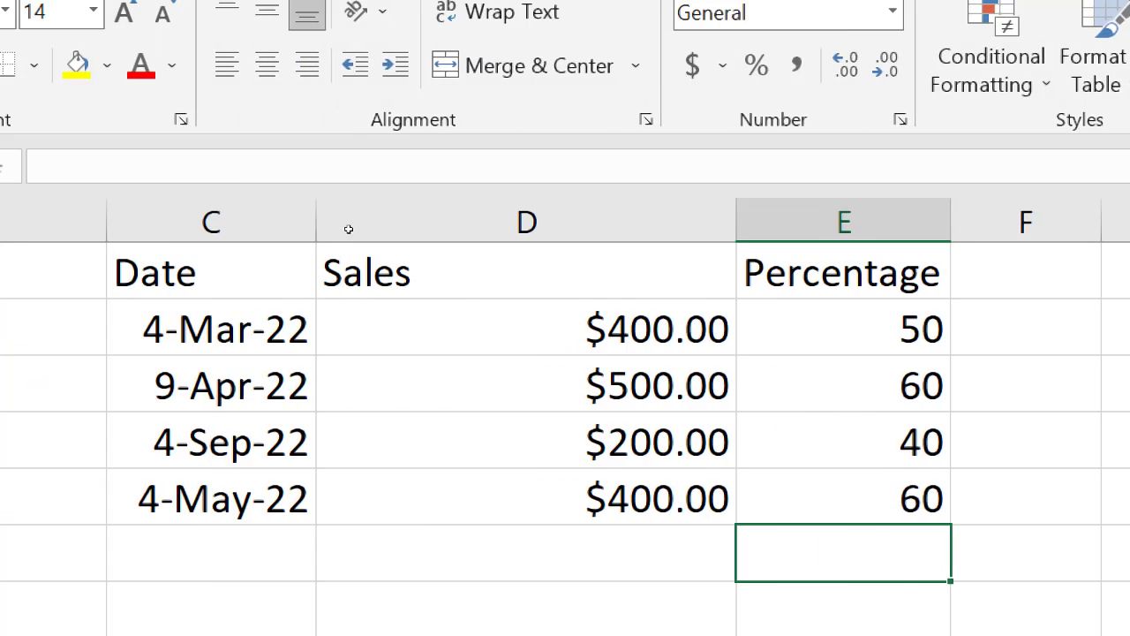
Select E2:E6 and choose the Percentage category in the full number format settings.
{"action": "left_click", "coordinate": [234, 306]}
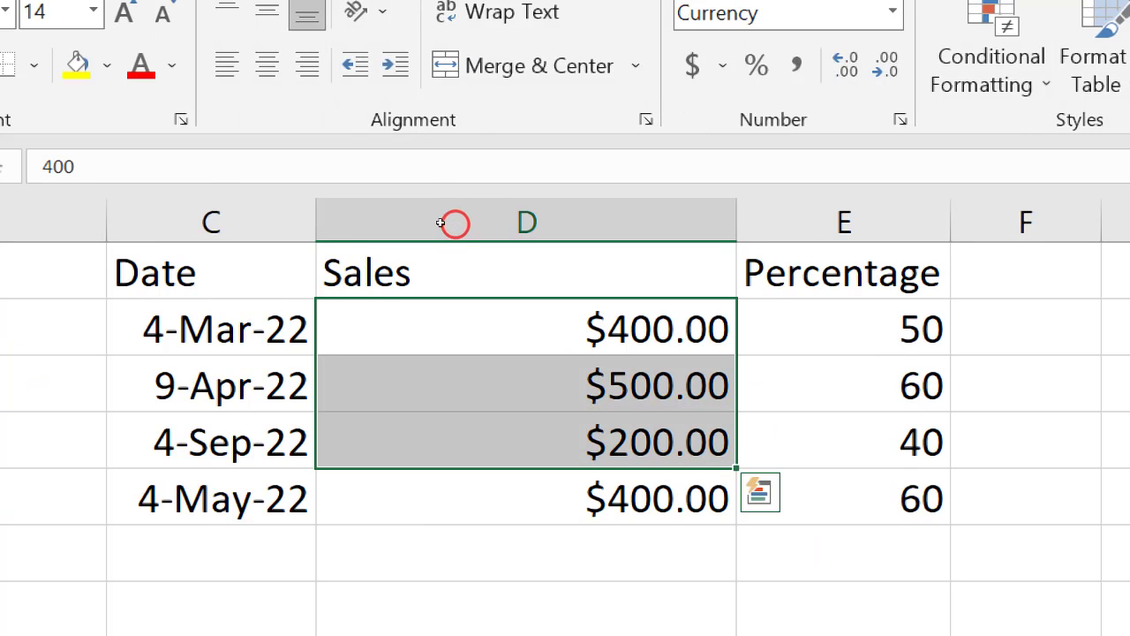
{"action": "left_click", "coordinate": [456, 222]}
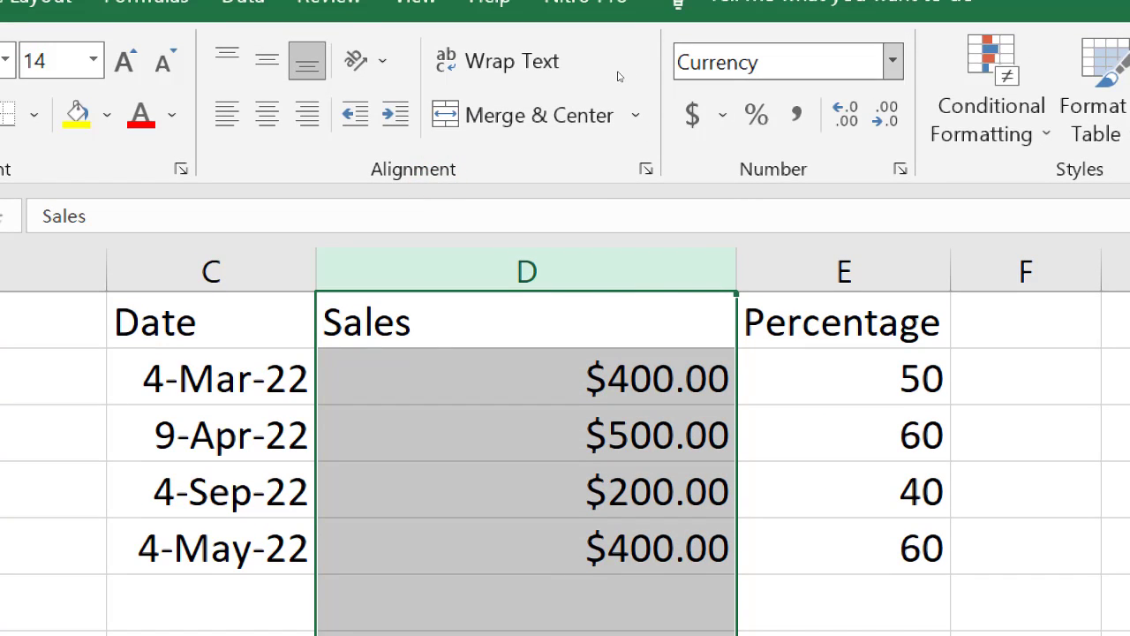
{"action": "left_click", "coordinate": [632, 240]}
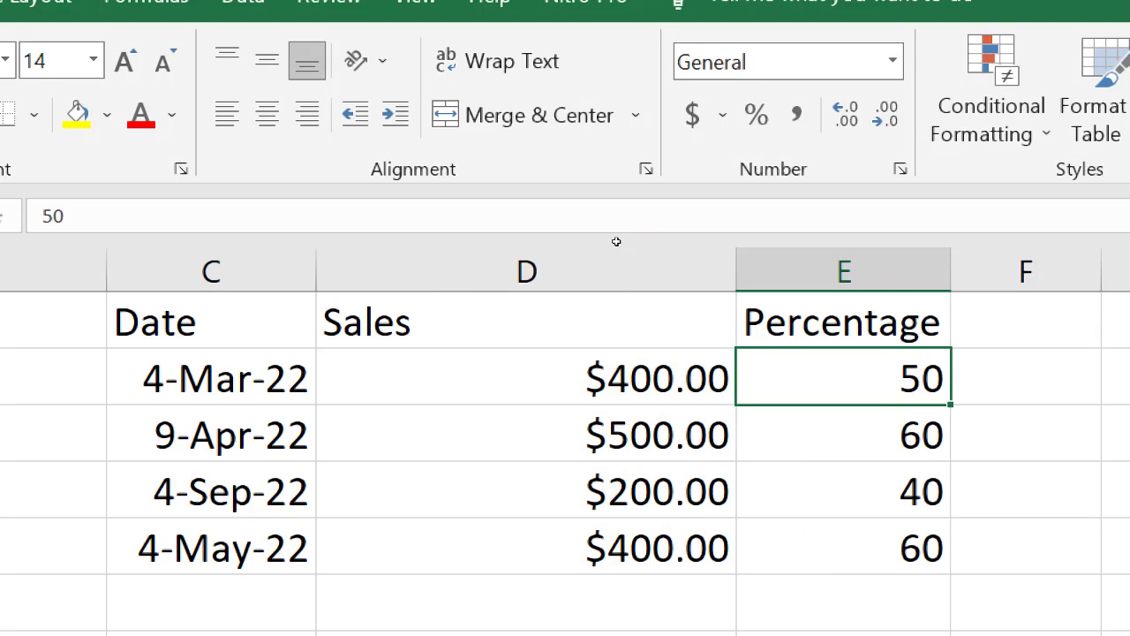
{"action": "left_click_drag", "start_coordinate": [616, 242], "coordinate": [625, 343]}
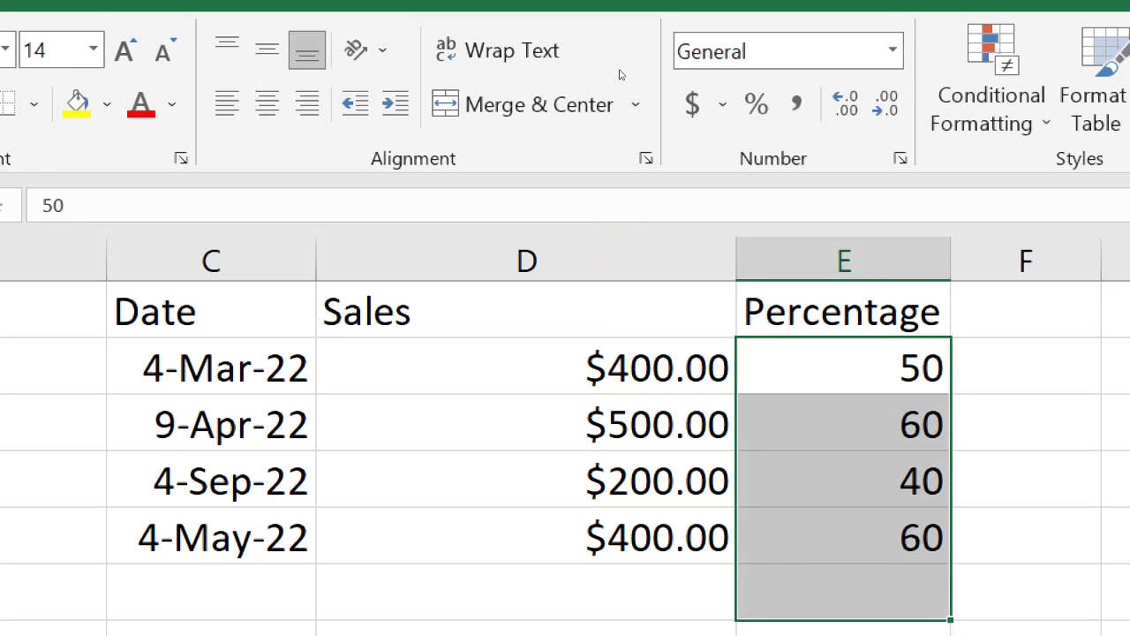
{"action": "left_click", "coordinate": [619, 72]}
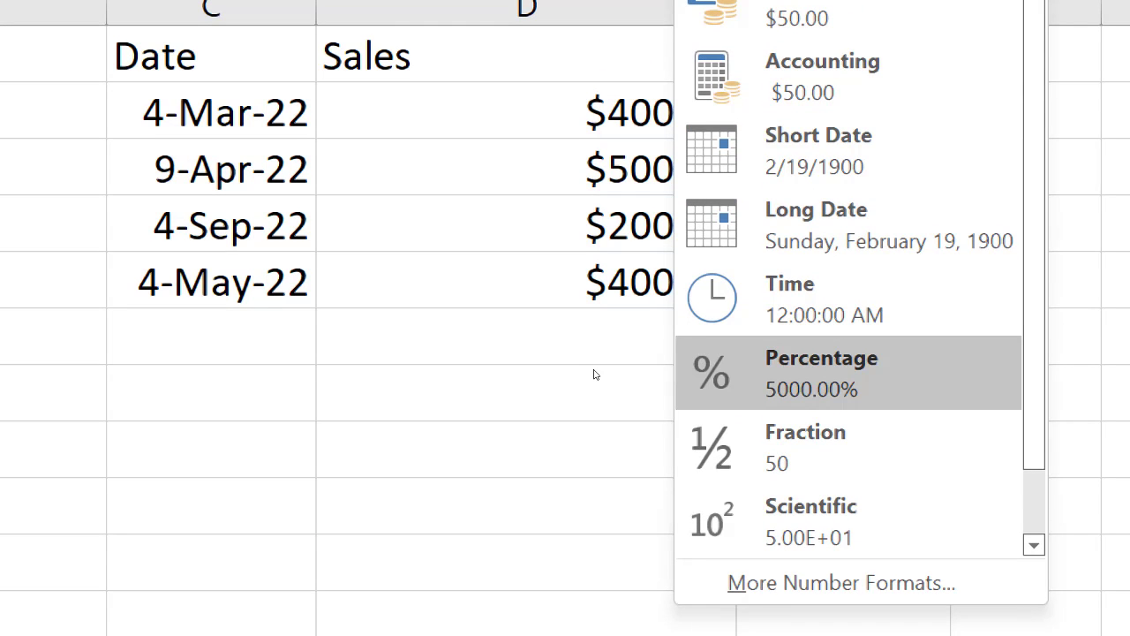
{"action": "left_click", "coordinate": [588, 470]}
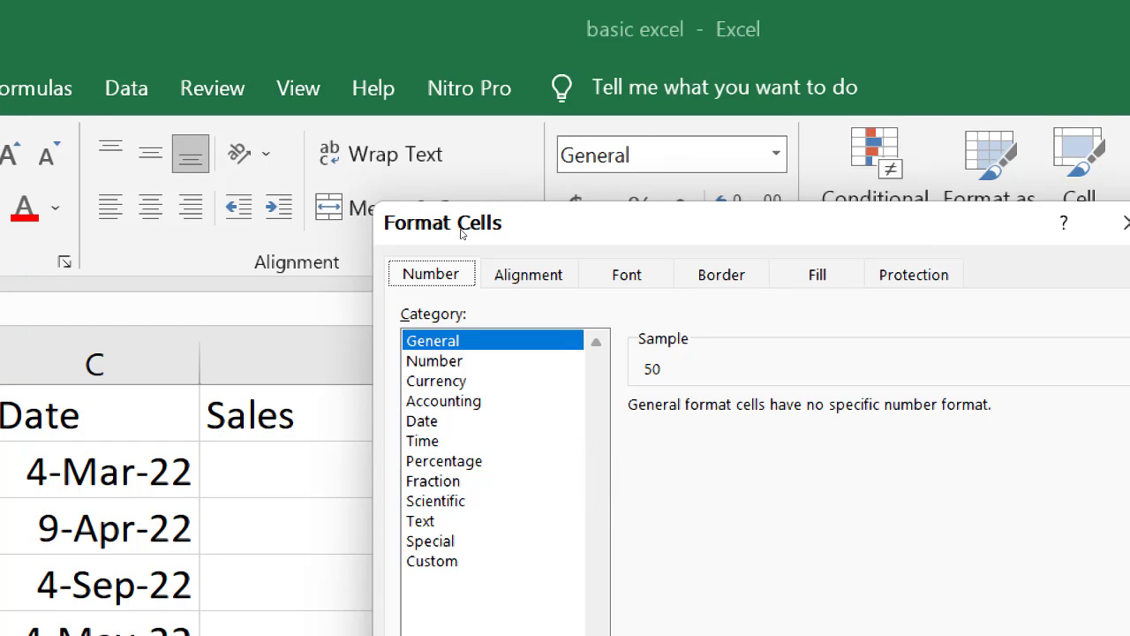
{"action": "left_click", "coordinate": [463, 461]}
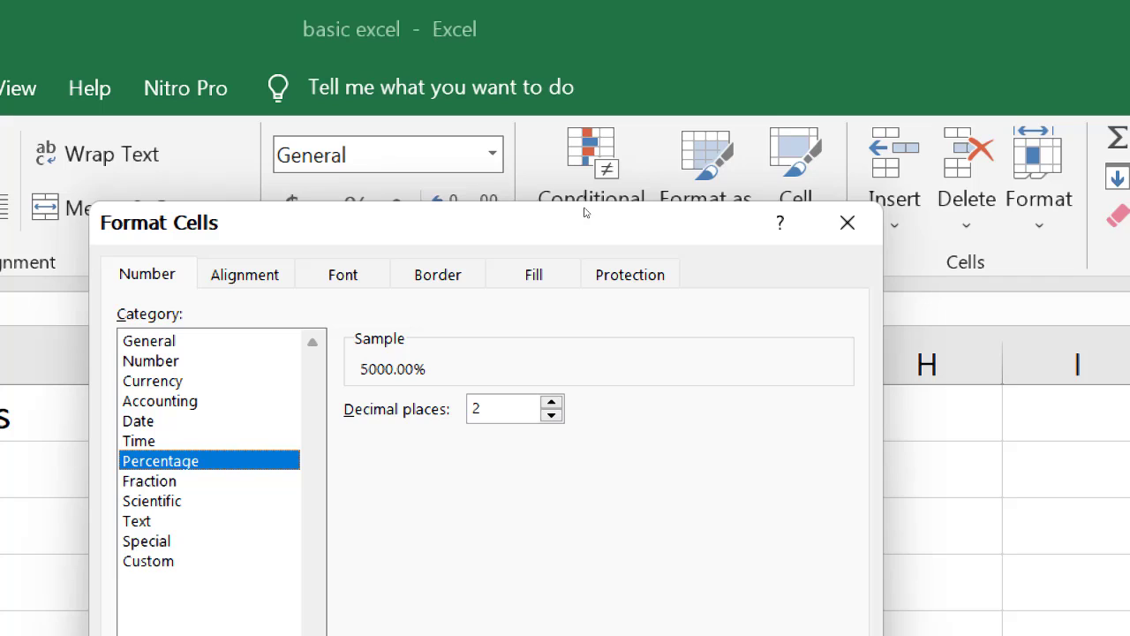
Try different decimal places for the percentage format, such as 4 and 2, to compare the sample.
{"action": "key", "text": "Up"}
{"action": "key", "text": "Up"}
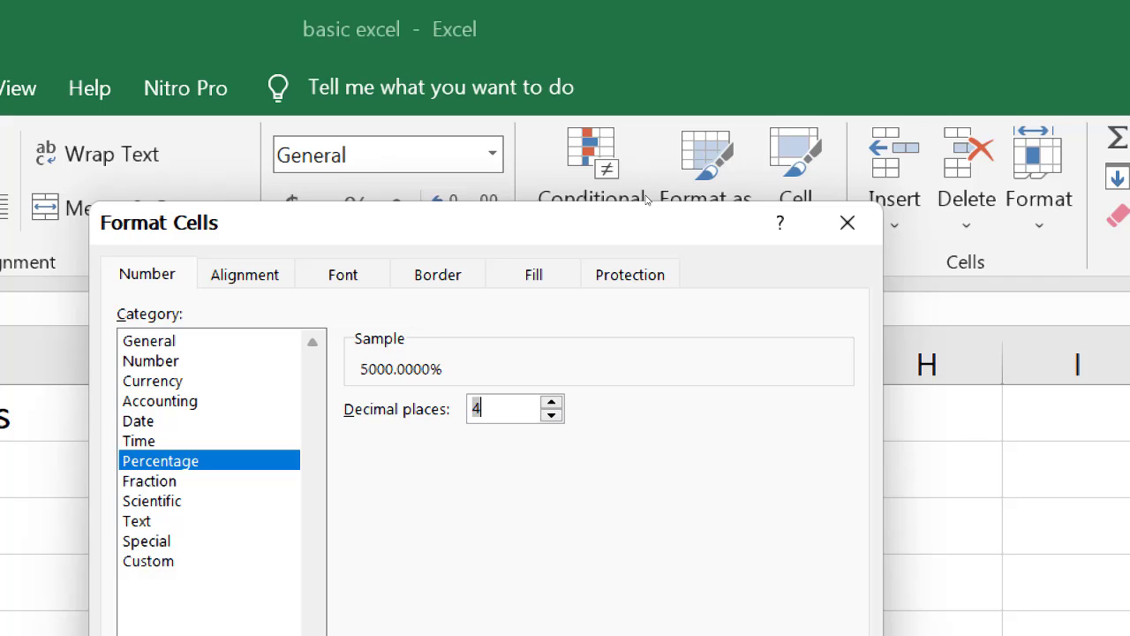
{"action": "key", "text": "Down"}
{"action": "key", "text": "Down"}
{"action": "key", "text": "Down"}
{"action": "key", "text": "Down"}
{"action": "key", "text": "Up"}
{"action": "key", "text": "Up"}
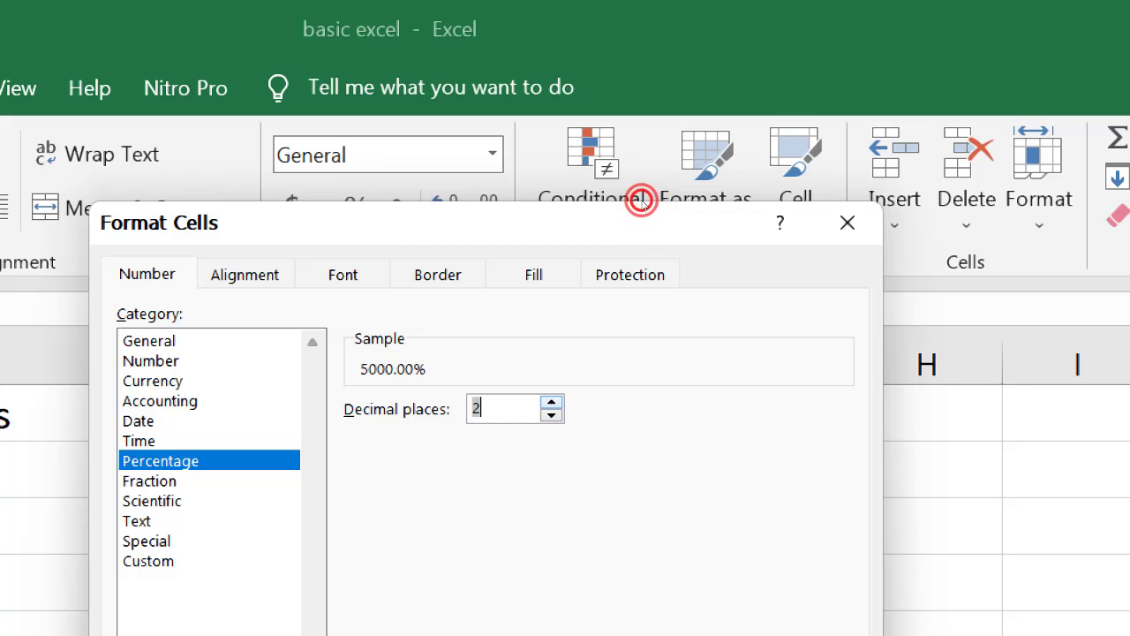
{"action": "left_click", "coordinate": [570, 184]}
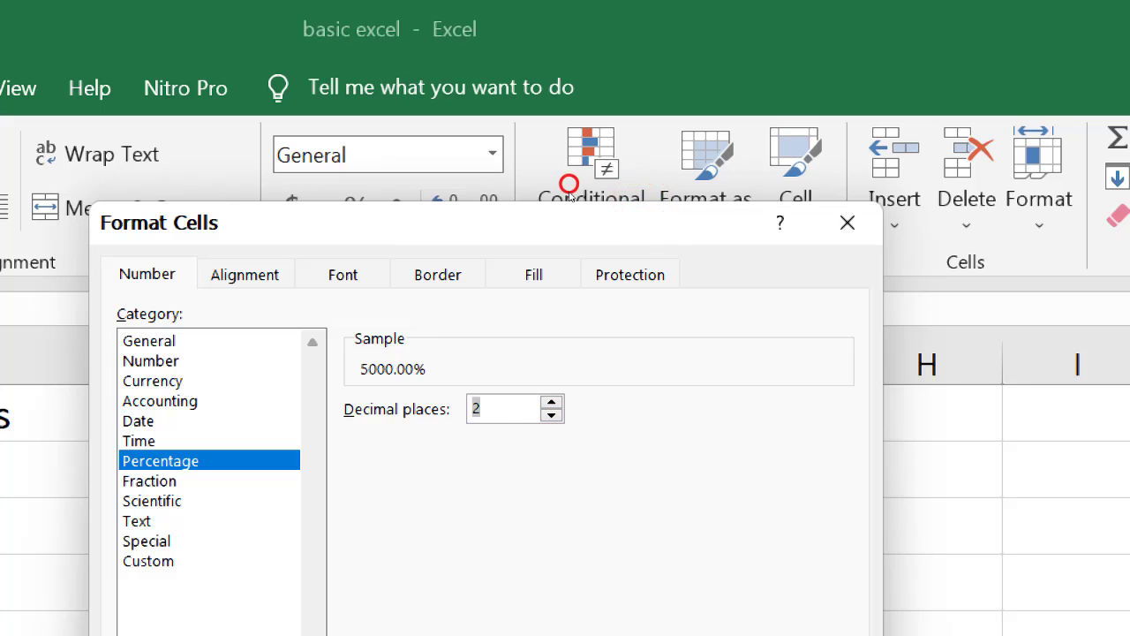
{"action": "key", "text": "Up"}
{"action": "key", "text": "Up"}
{"action": "left_click", "coordinate": [650, 199]}
Set the percentage decimal places to 0 and apply the format to E2:E6.
{"action": "key", "text": "Down"}
{"action": "key", "text": "Down"}
{"action": "key", "text": "Down"}
{"action": "key", "text": "Down"}
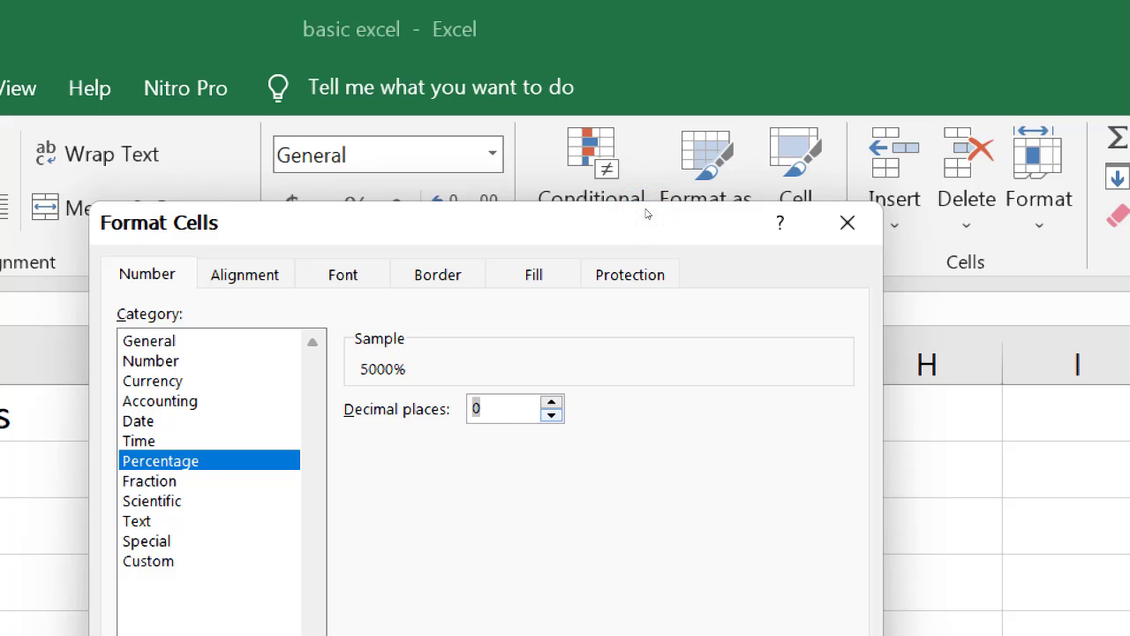
{"action": "key", "text": "Up"}
{"action": "key", "text": "Up"}
{"action": "type", "text": "0"}
{"action": "left_click", "coordinate": [646, 202]}
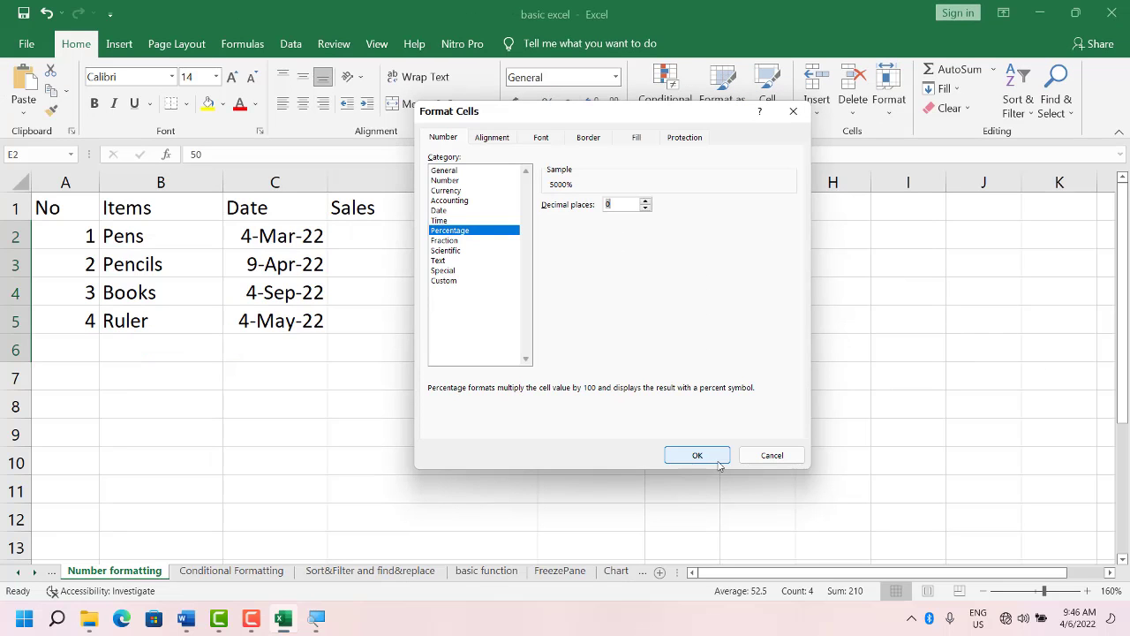
{"action": "left_click", "coordinate": [697, 607]}
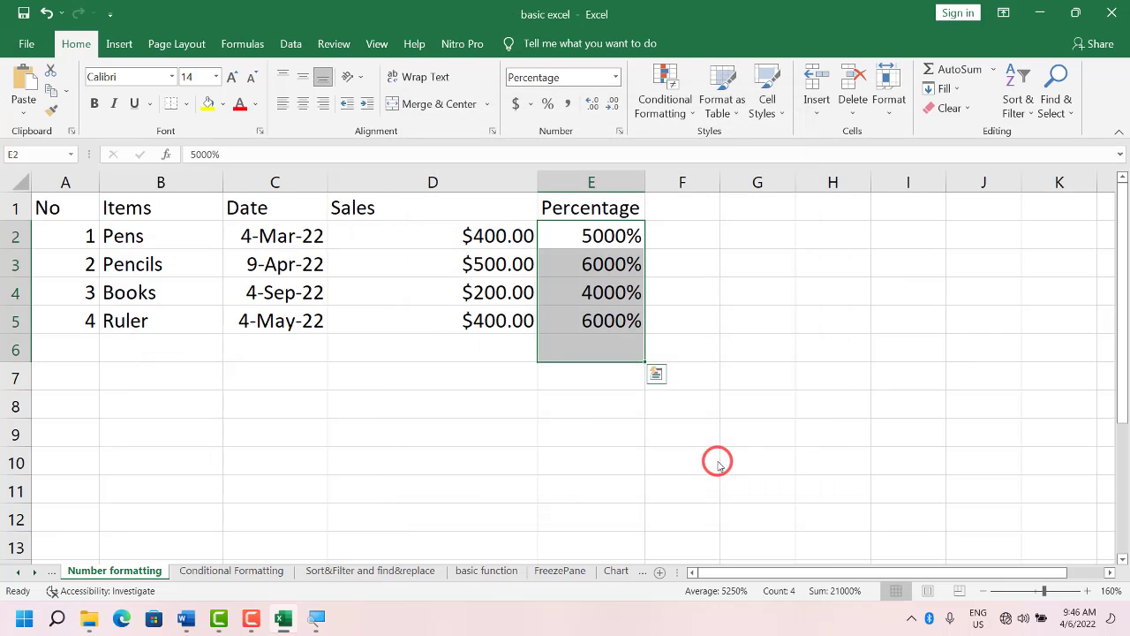
Check the formatted percentages in E2:E5 one by one, and open the Pens sales amount in D2 for editing.
{"action": "left_click", "coordinate": [630, 243]}
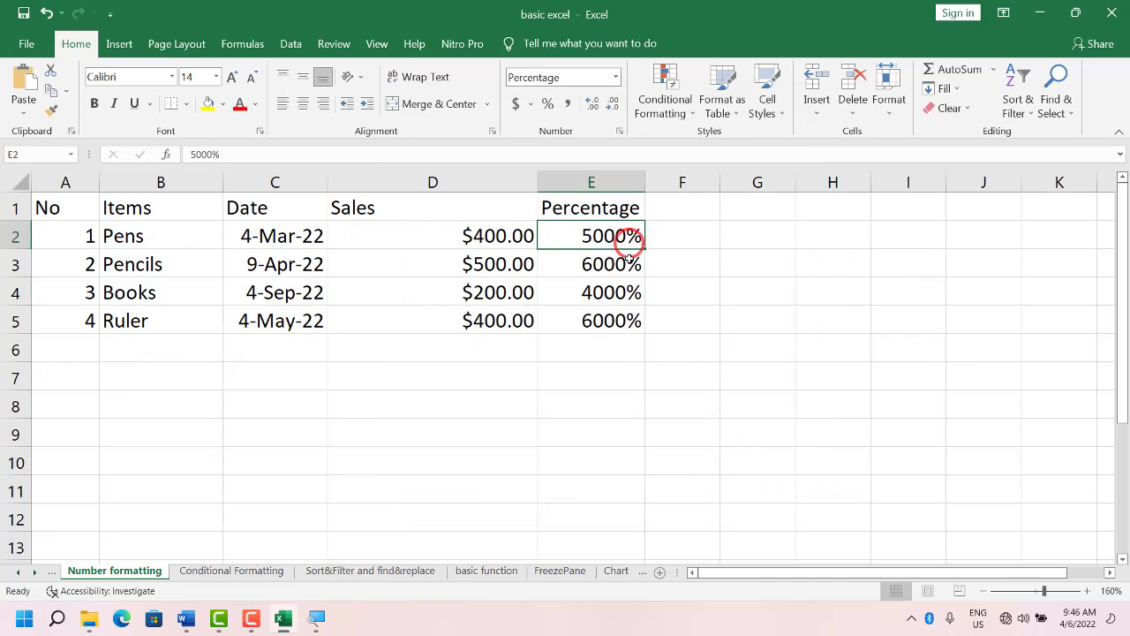
{"action": "left_click", "coordinate": [630, 258]}
{"action": "left_click", "coordinate": [628, 302]}
{"action": "left_click", "coordinate": [629, 317]}
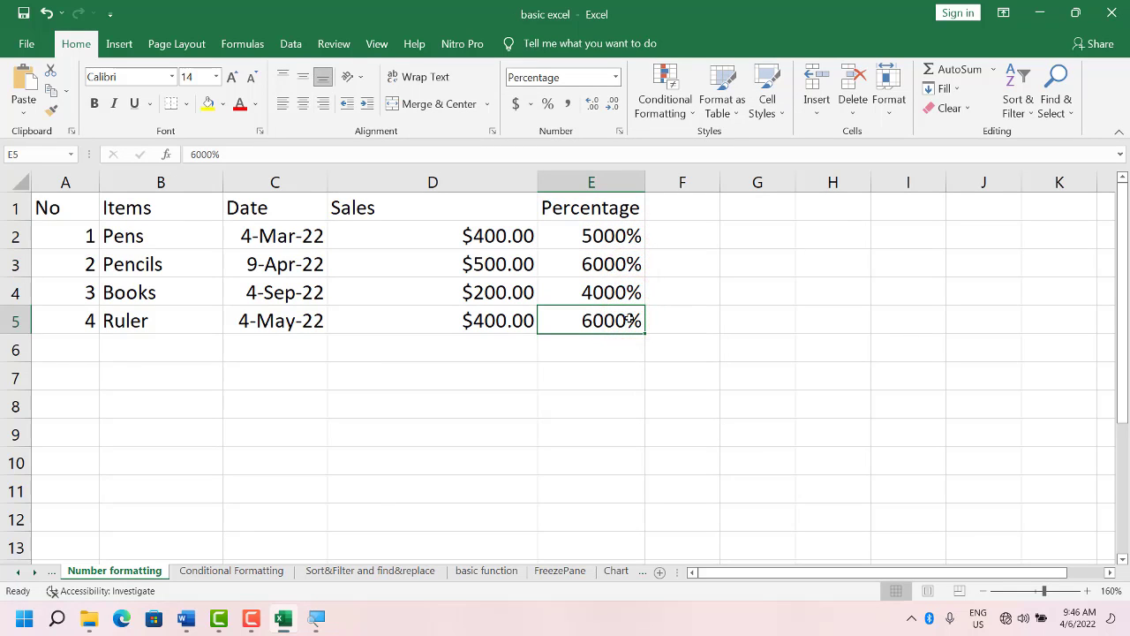
{"action": "left_click", "coordinate": [500, 239]}
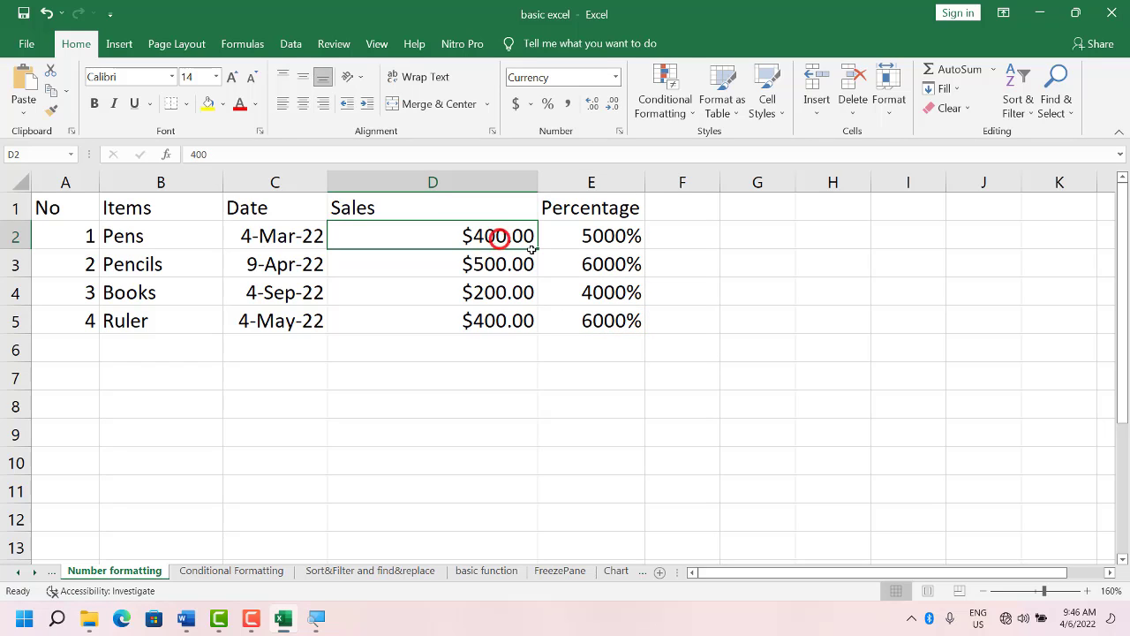
{"action": "left_click", "coordinate": [323, 156]}
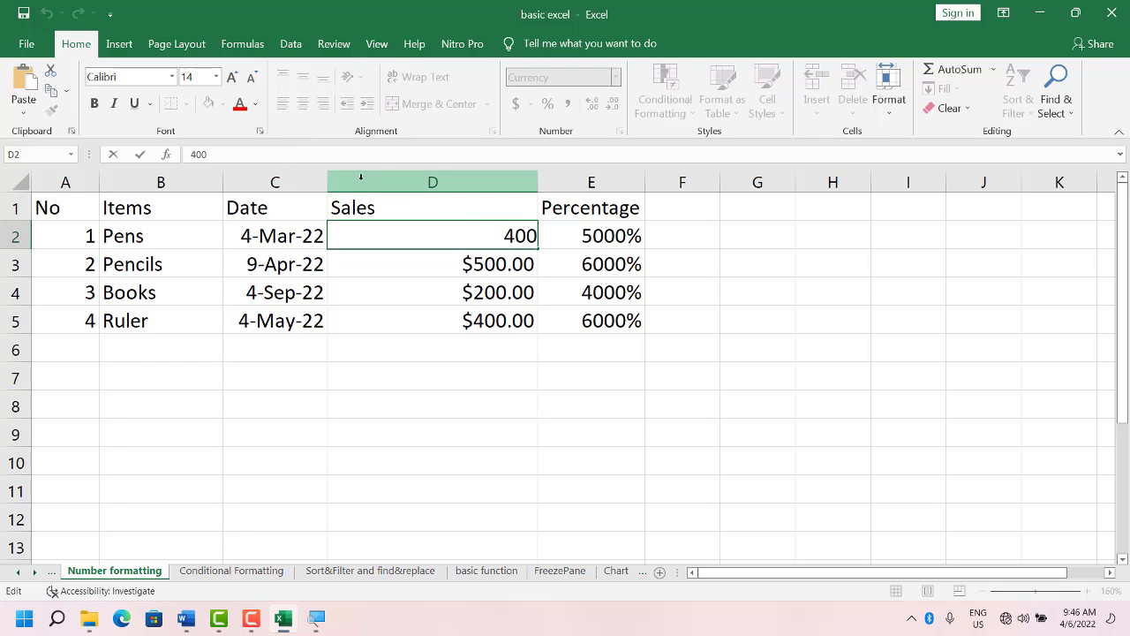
Switch to the Word document to review the number formatting instructions, and return to the Excel worksheet.
{"action": "left_click", "coordinate": [186, 618]}
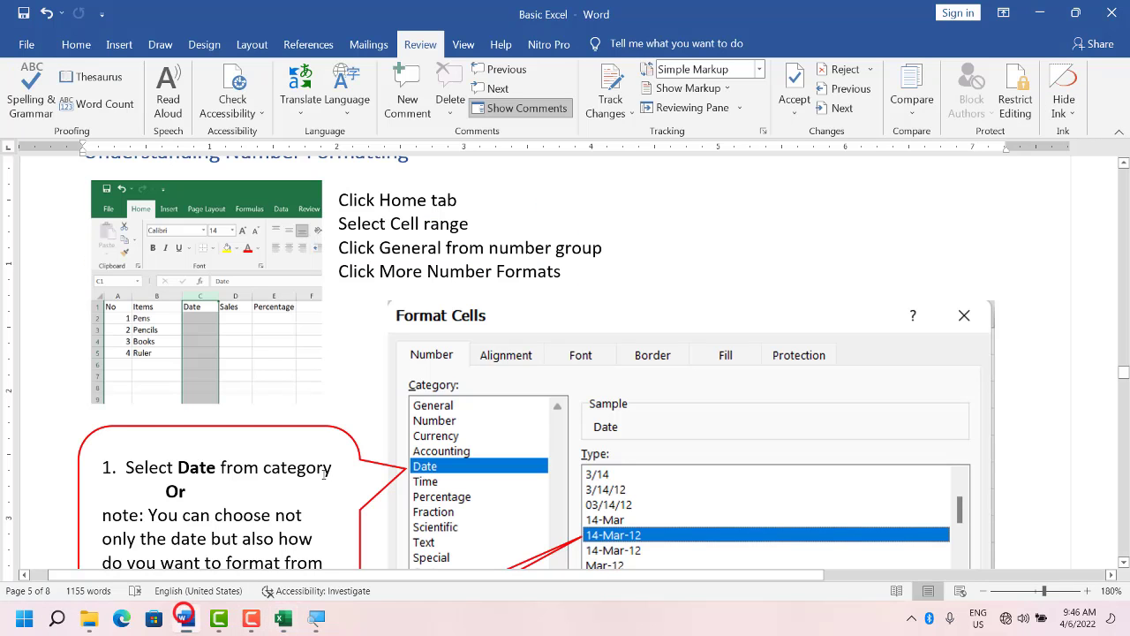
{"action": "scroll", "coordinate": [373, 472], "scroll_direction": "down", "scroll_amount": 1}
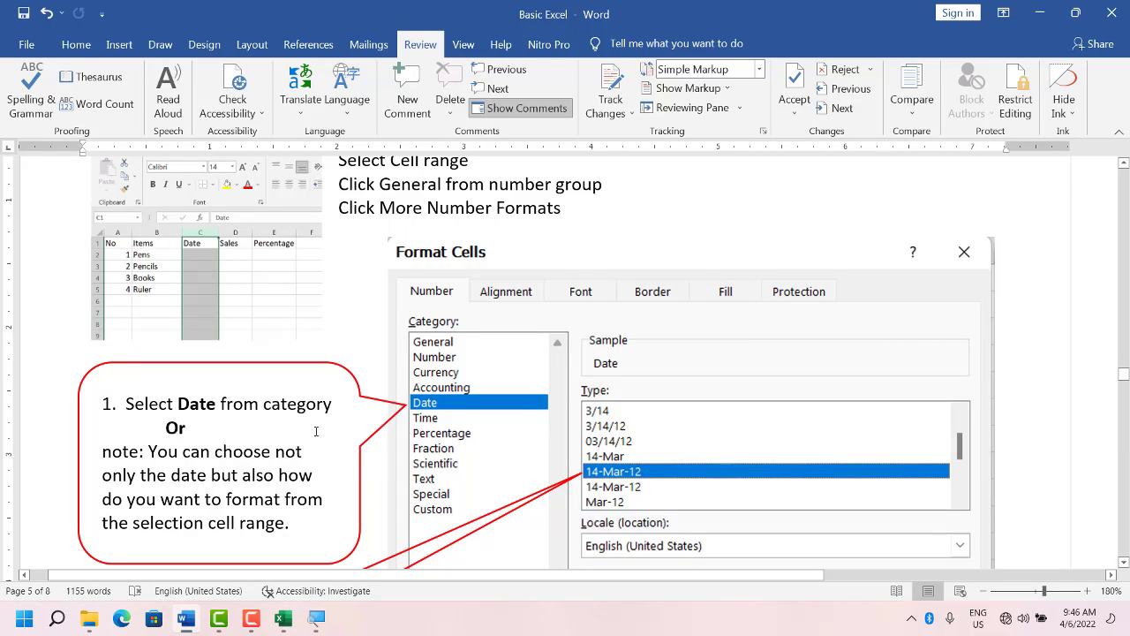
{"action": "scroll", "coordinate": [316, 431], "scroll_direction": "up", "scroll_amount": 1}
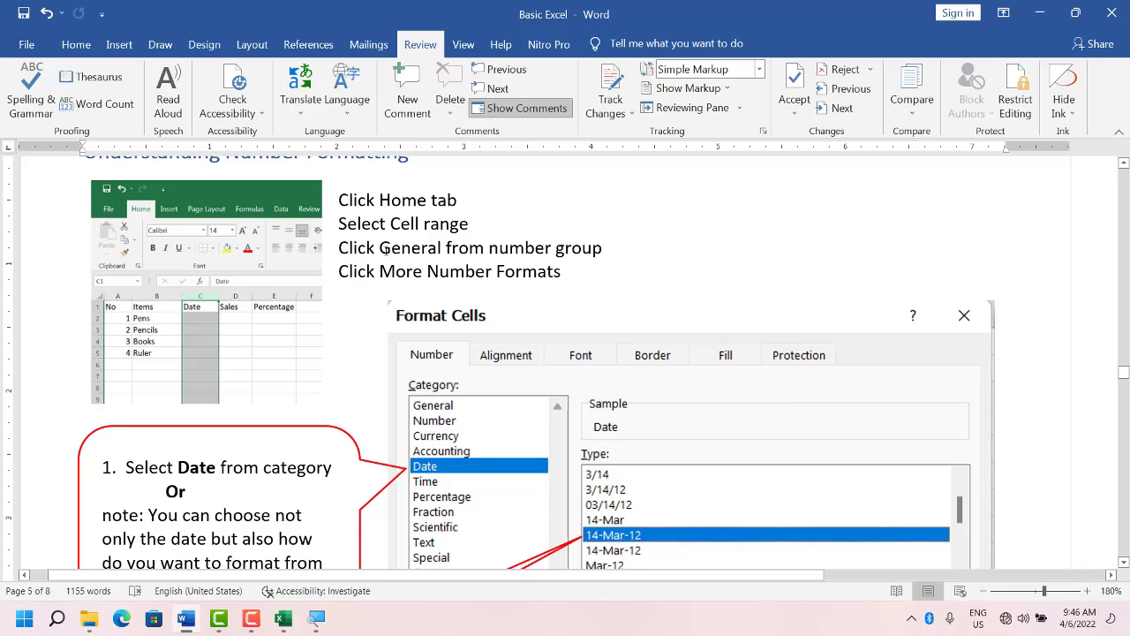
{"action": "left_click", "coordinate": [1040, 13]}
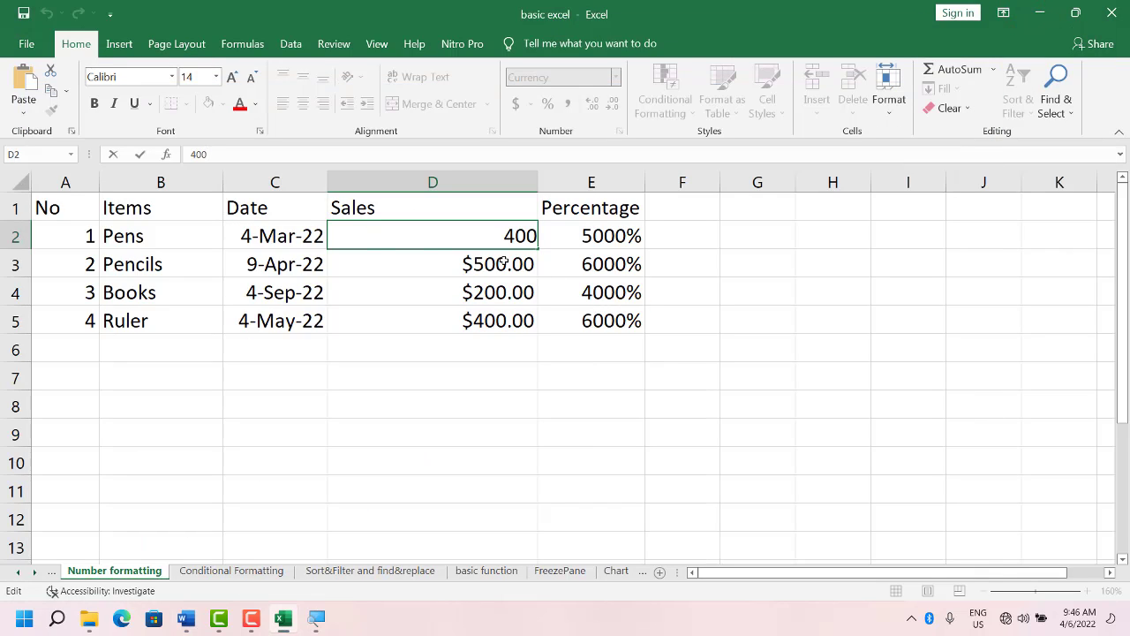
Set the Pens sales amount in D2 to 40000.
{"action": "type", "text": "400"}
{"action": "key", "text": "BackSpace"}
{"action": "key", "text": "BackSpace"}
{"action": "key", "text": "BackSpace"}
{"action": "type", "text": "00"}
{"action": "key", "text": "Return"}
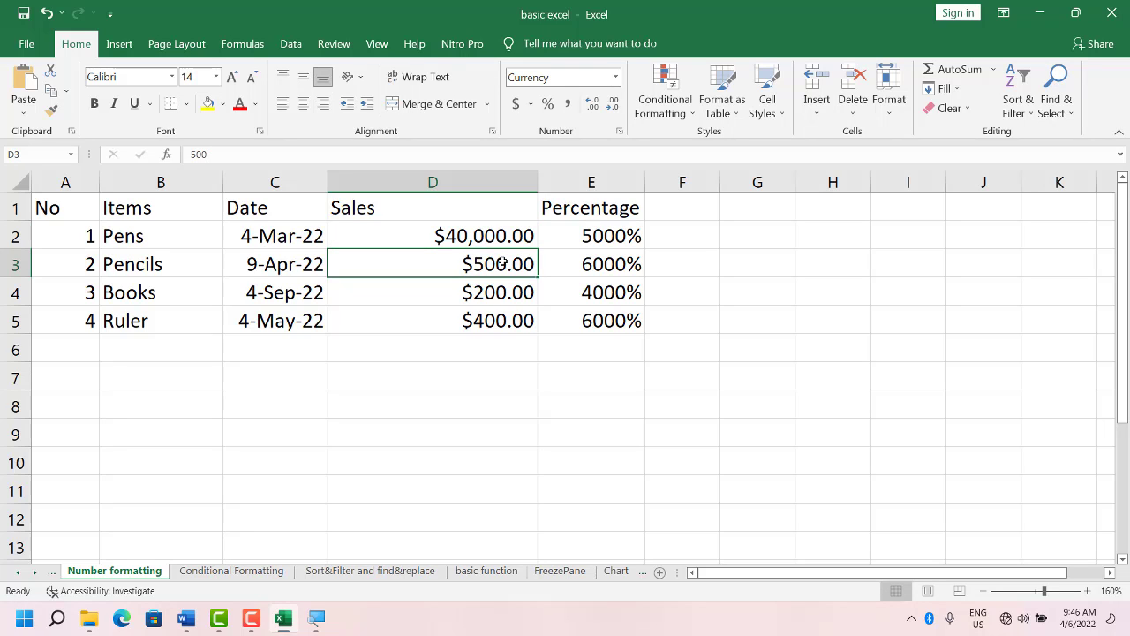
Try the comma style and the percent style on D2, and restore its Currency format.
{"action": "left_click", "coordinate": [514, 237]}
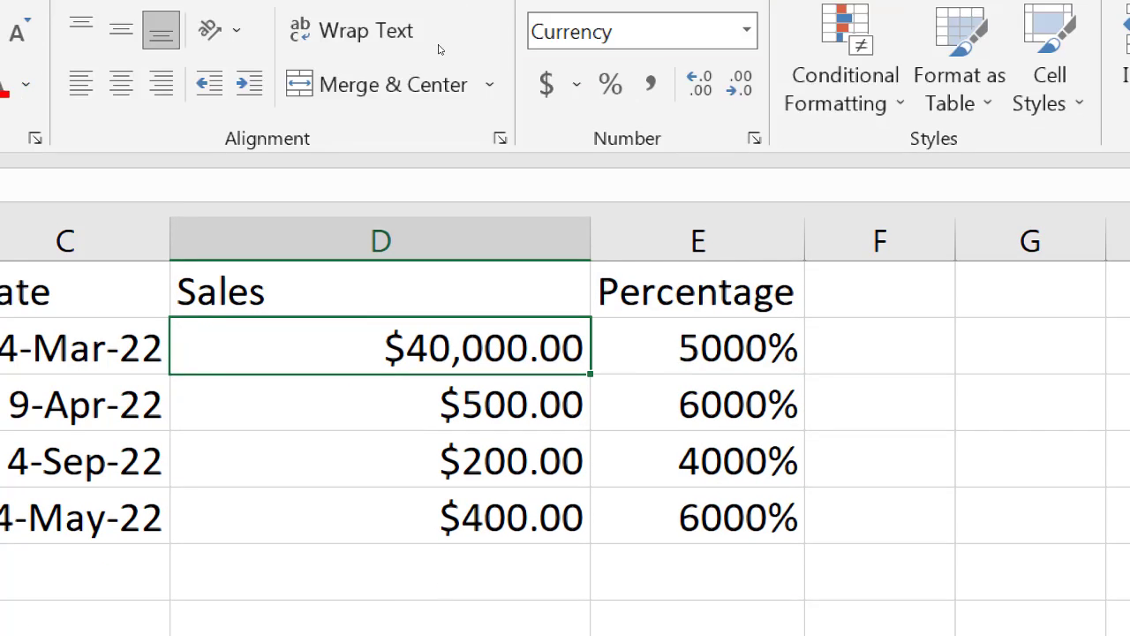
{"action": "left_click", "coordinate": [651, 84]}
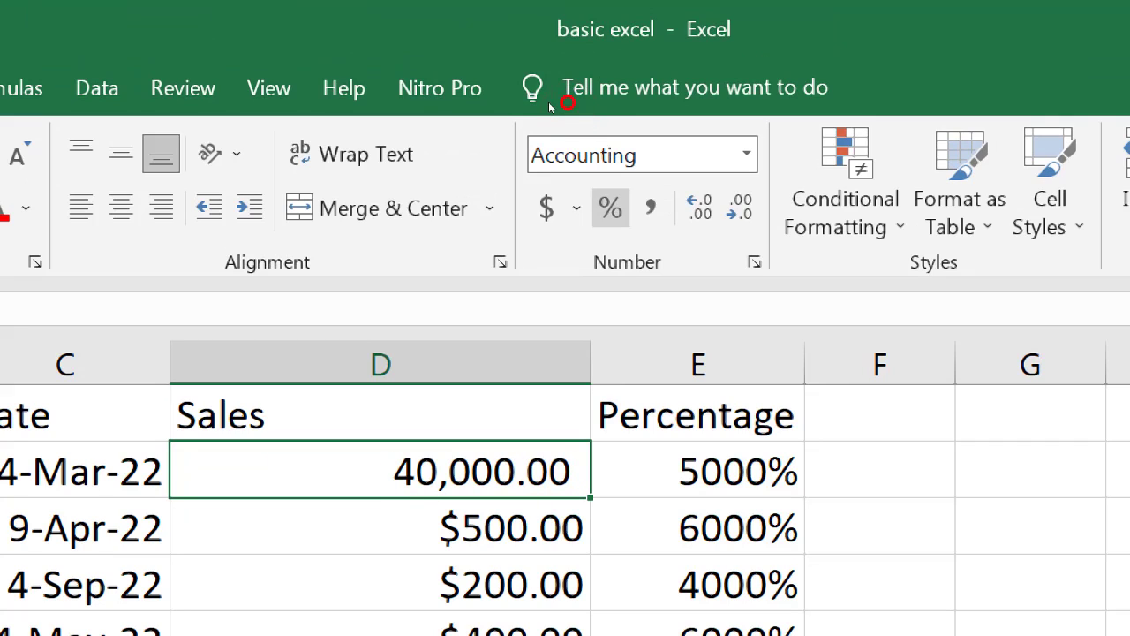
{"action": "left_click", "coordinate": [611, 208]}
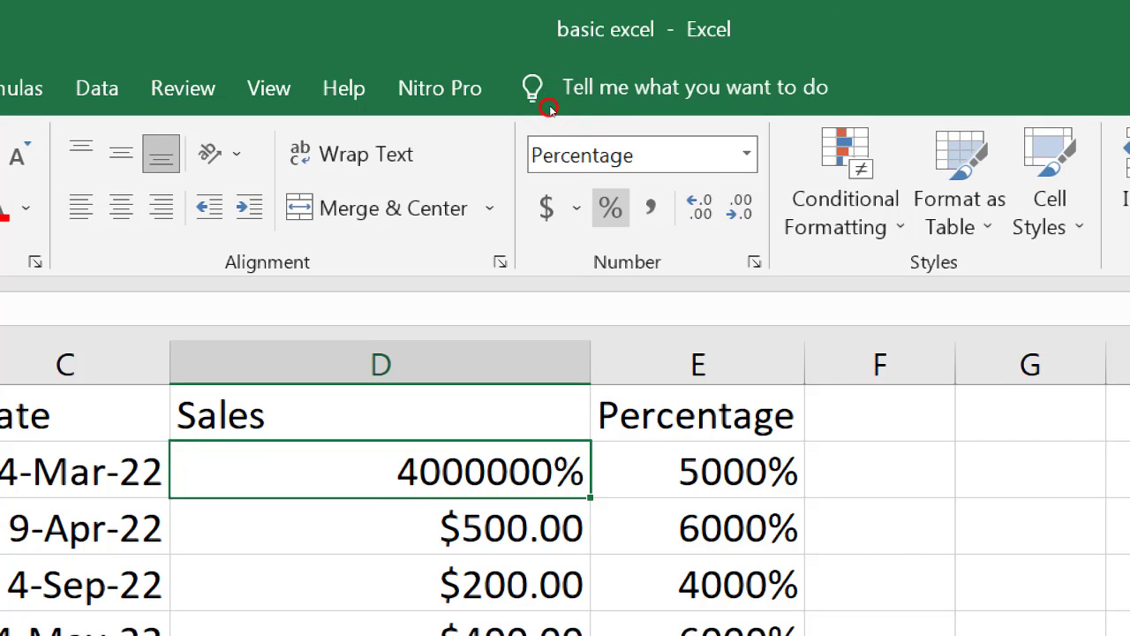
{"action": "left_click", "coordinate": [651, 208]}
{"action": "left_click", "coordinate": [747, 155]}
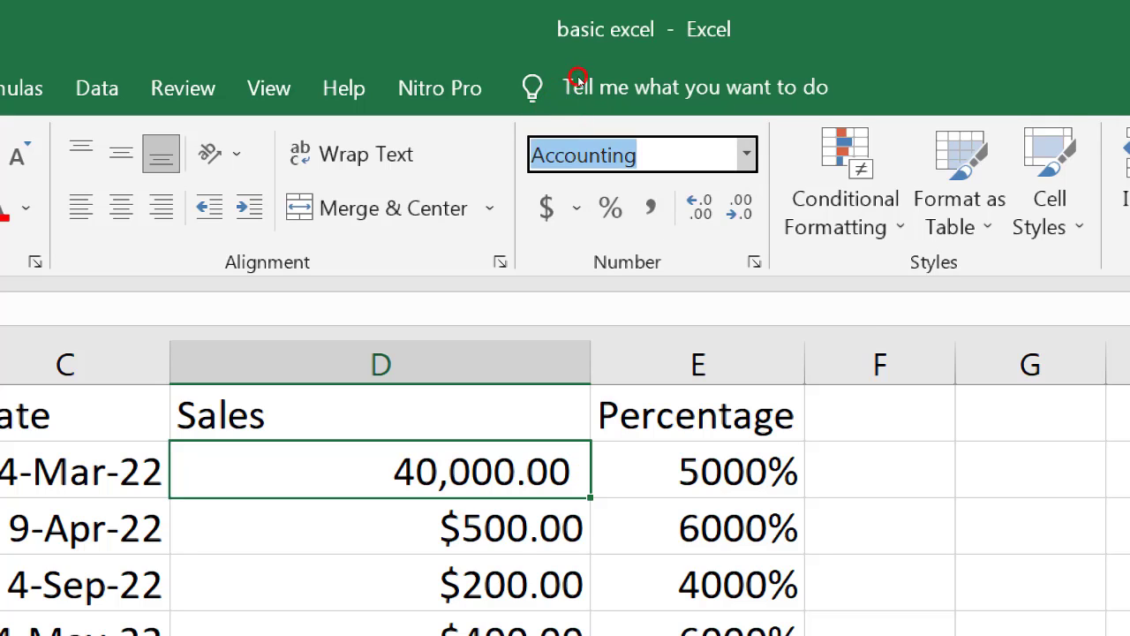
{"action": "left_click", "coordinate": [747, 155]}
{"action": "left_click", "coordinate": [687, 361]}
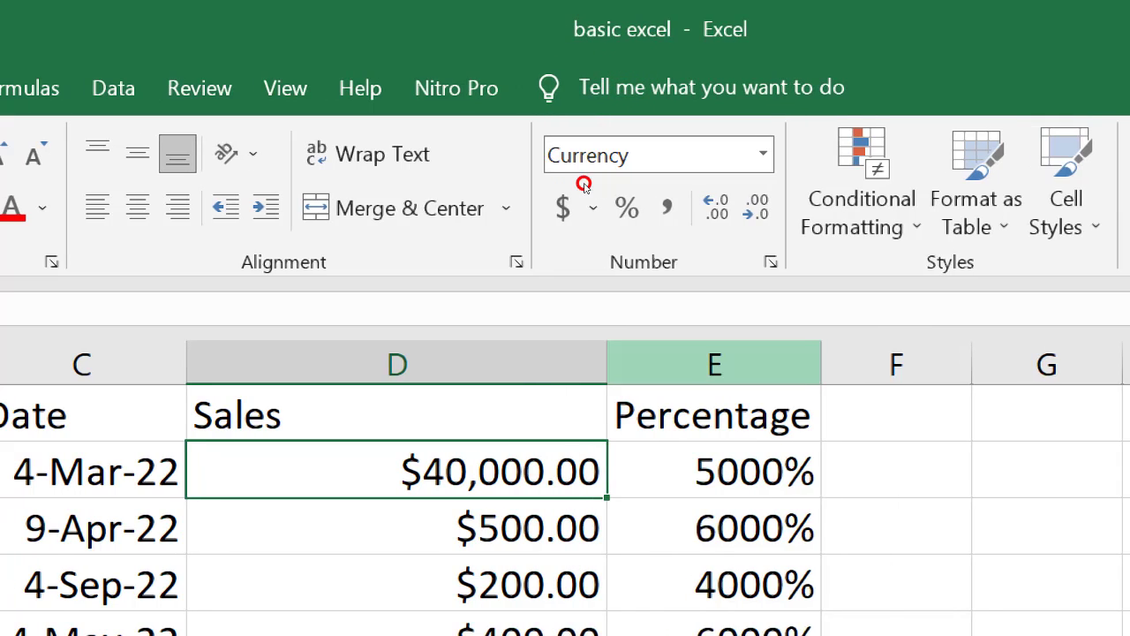
Try the comma style on the Pencils sales amount in D3, undo it, and select the empty cell F2.
{"action": "left_click", "coordinate": [508, 242]}
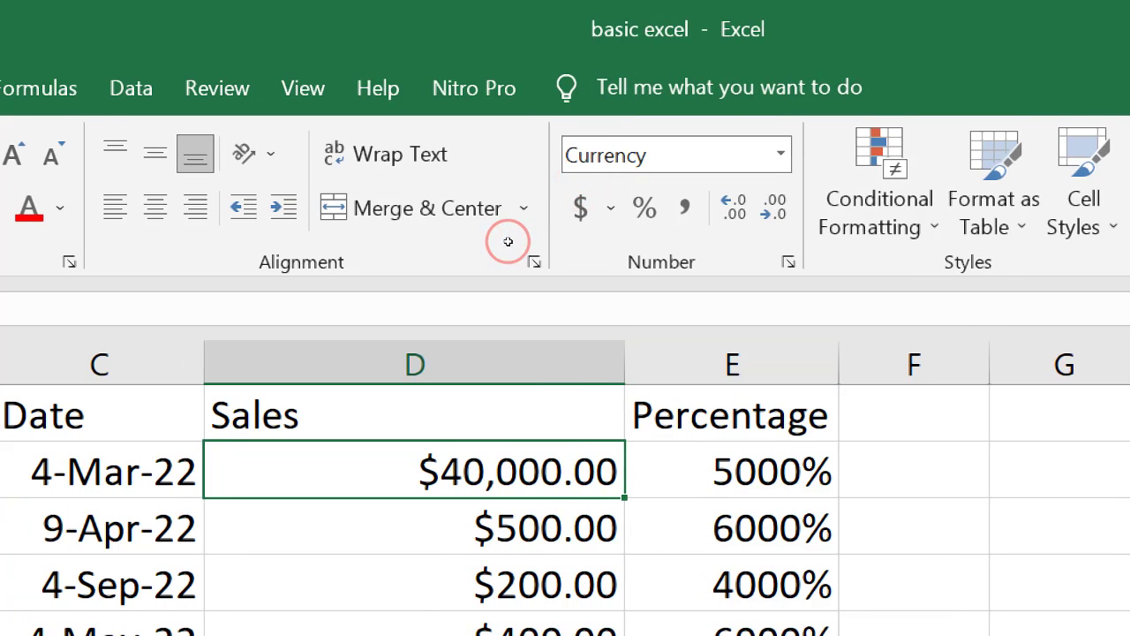
{"action": "key", "text": "Down"}
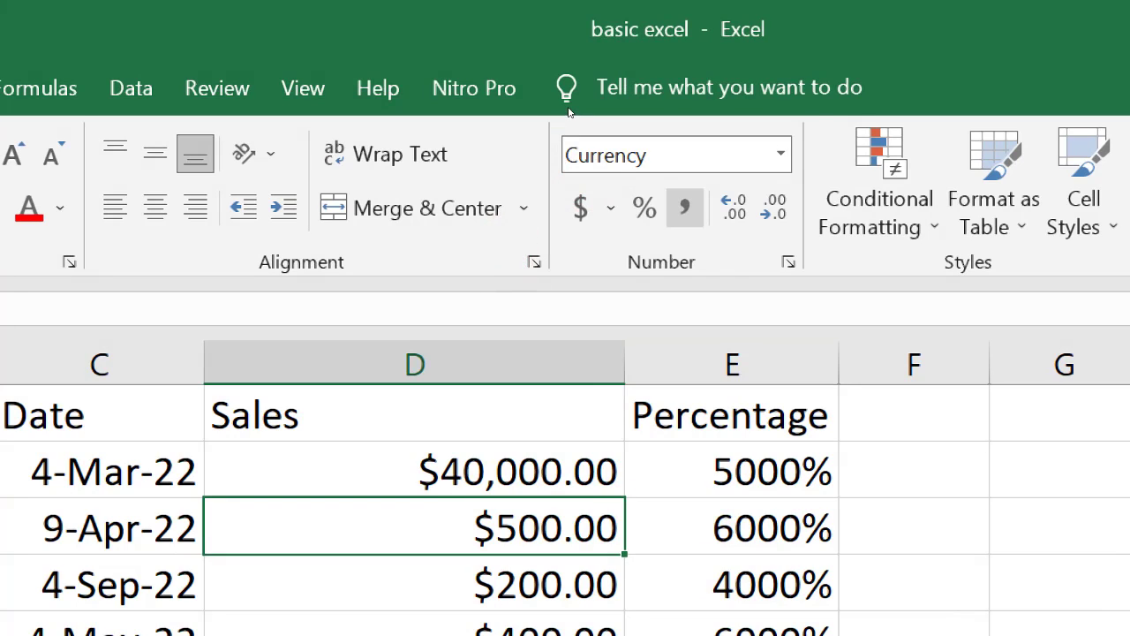
{"action": "left_click", "coordinate": [685, 208]}
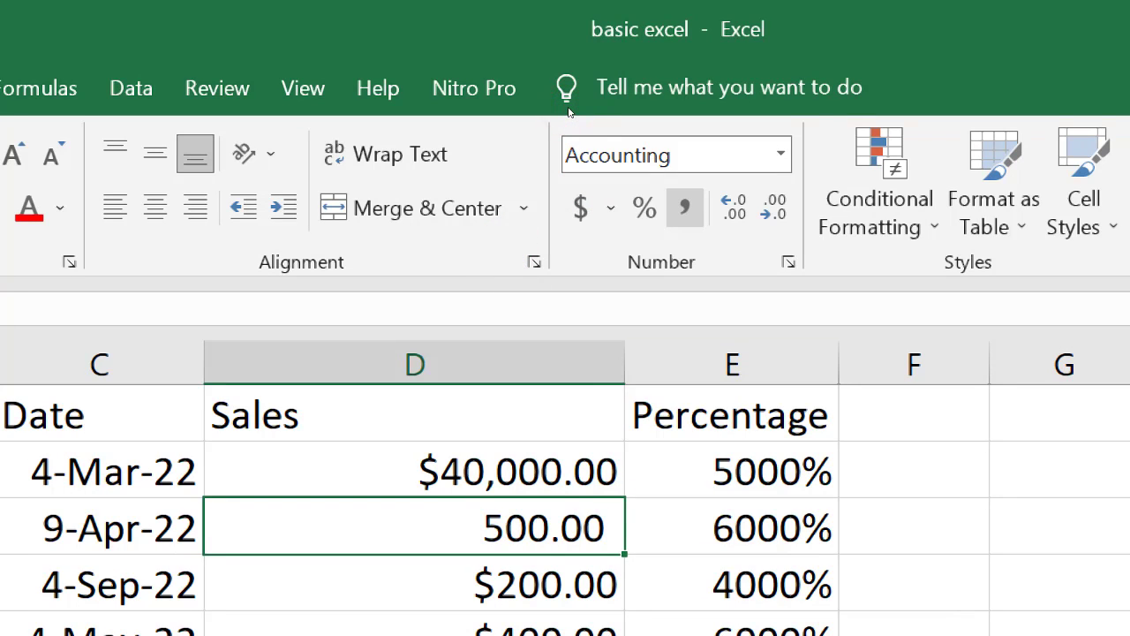
{"action": "key", "text": "ctrl+z"}
{"action": "left_click", "coordinate": [914, 468]}
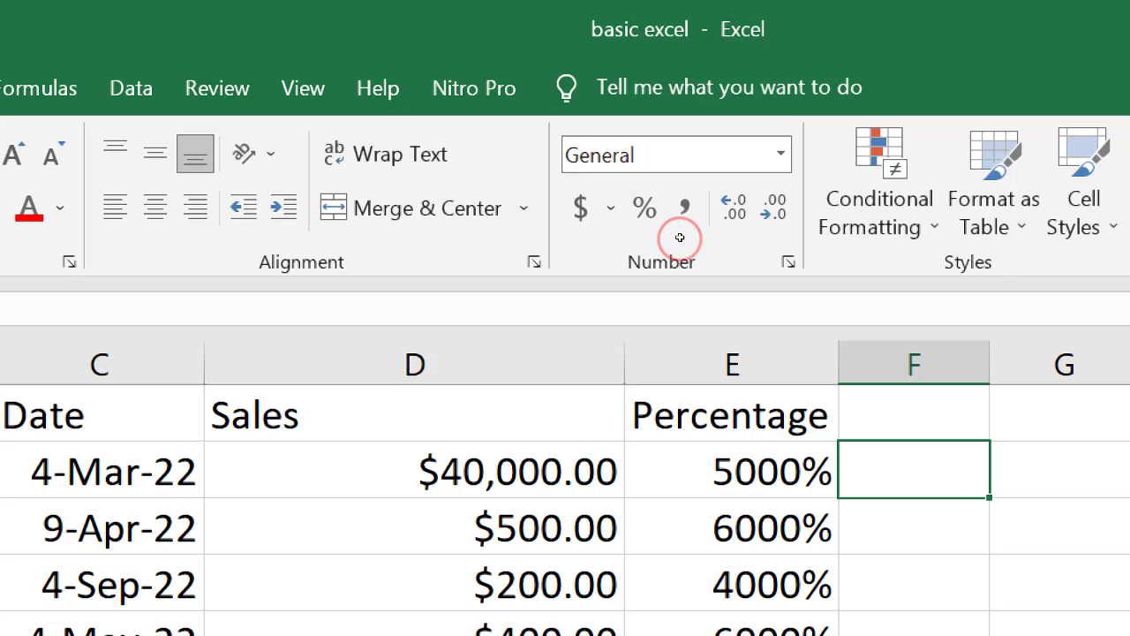
Enter 5000 in cell F2 and apply the comma style to it.
{"action": "type", "text": "5000"}
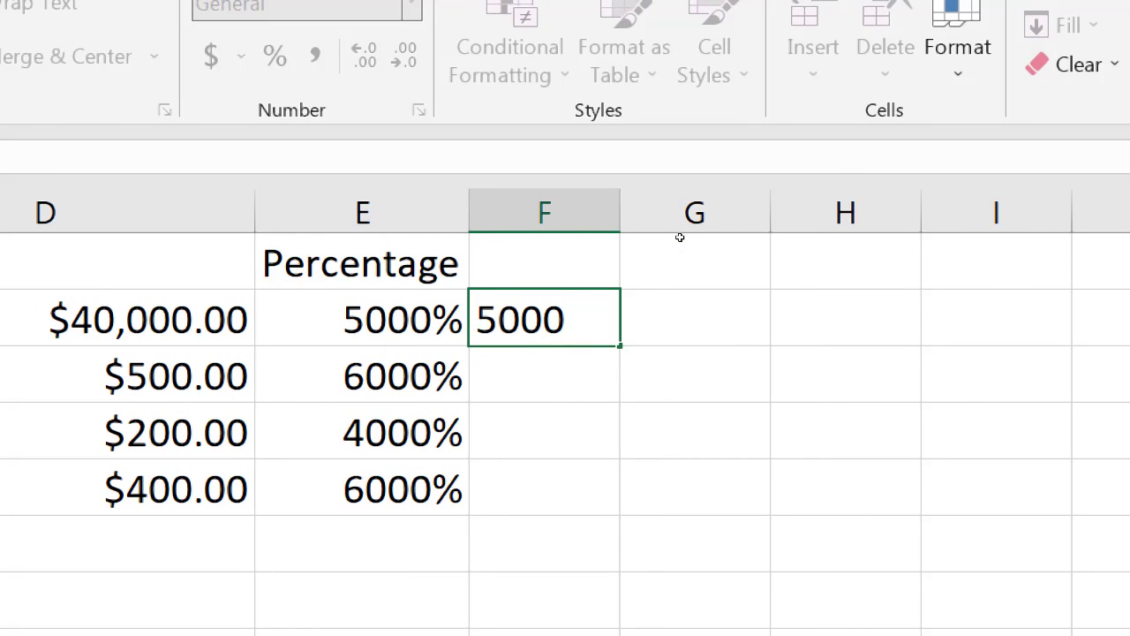
{"action": "key", "text": "Return"}
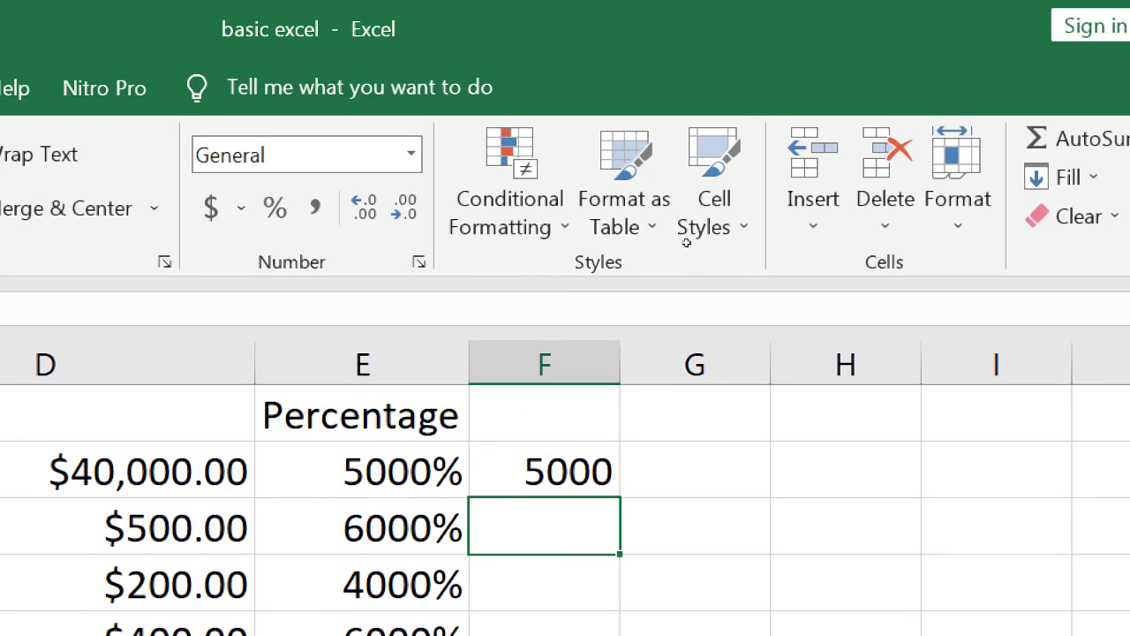
{"action": "key", "text": "Up"}
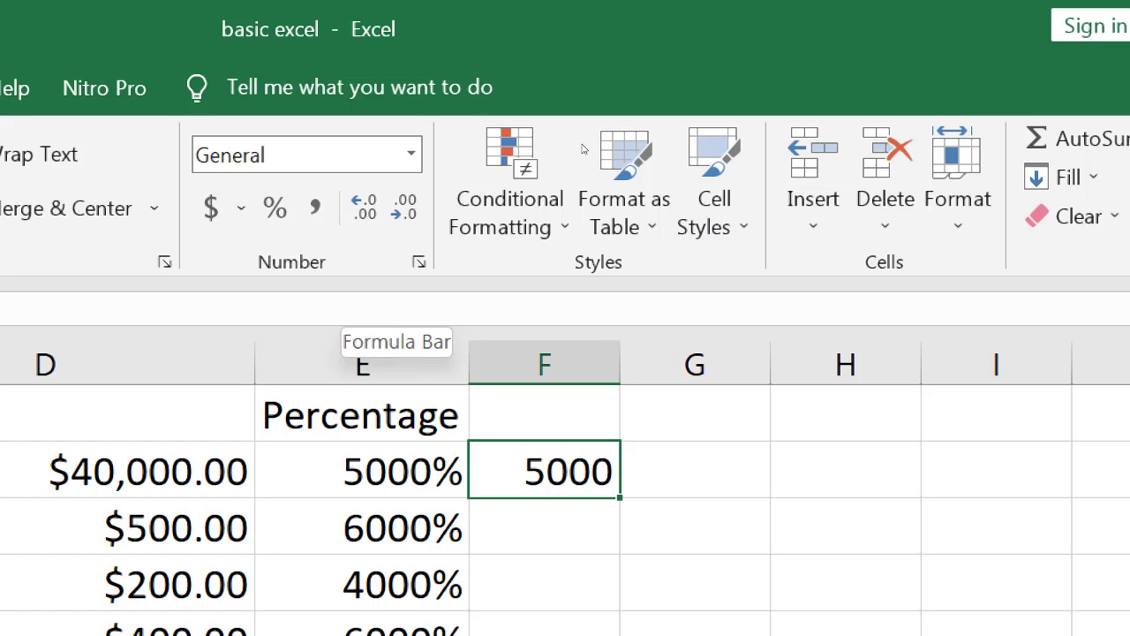
{"action": "left_click", "coordinate": [315, 206]}
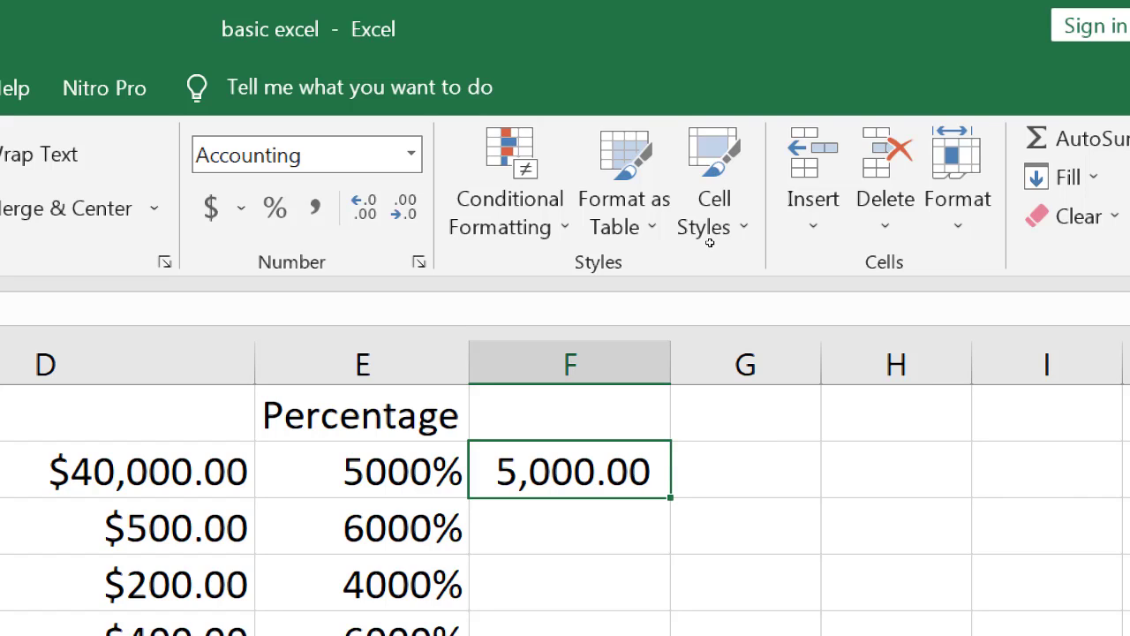
Try extra decimal places on the number in F2, and reduce it to zero decimals.
{"action": "left_click", "coordinate": [594, 109]}
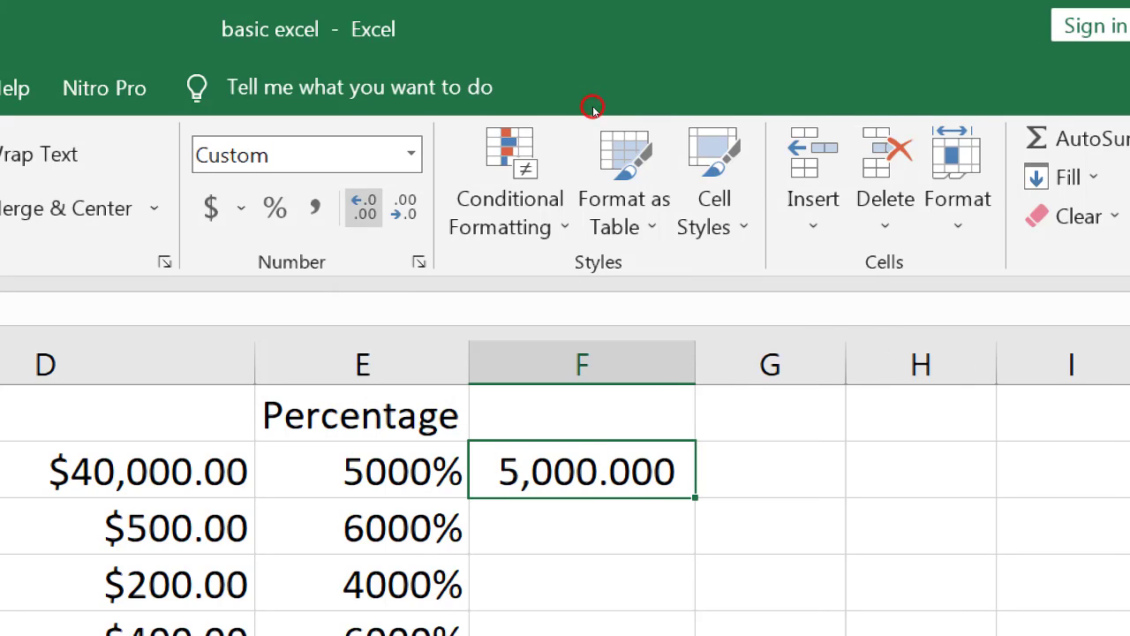
{"action": "left_click", "coordinate": [593, 107]}
{"action": "left_click", "coordinate": [611, 107]}
{"action": "left_click", "coordinate": [611, 108]}
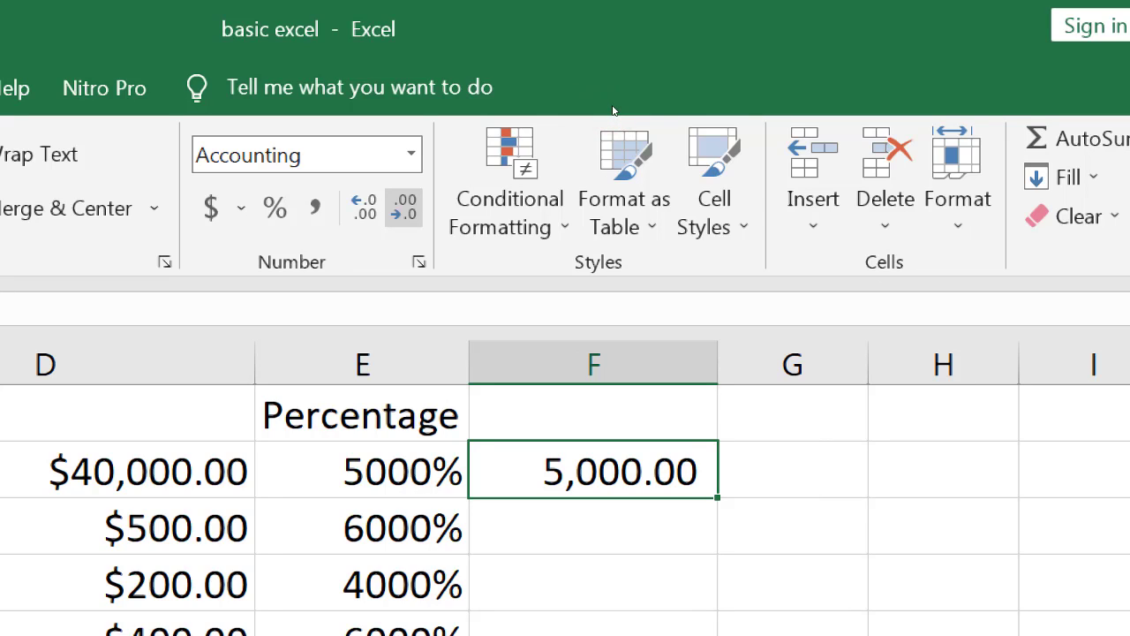
{"action": "left_click", "coordinate": [611, 107]}
{"action": "left_click", "coordinate": [611, 107]}
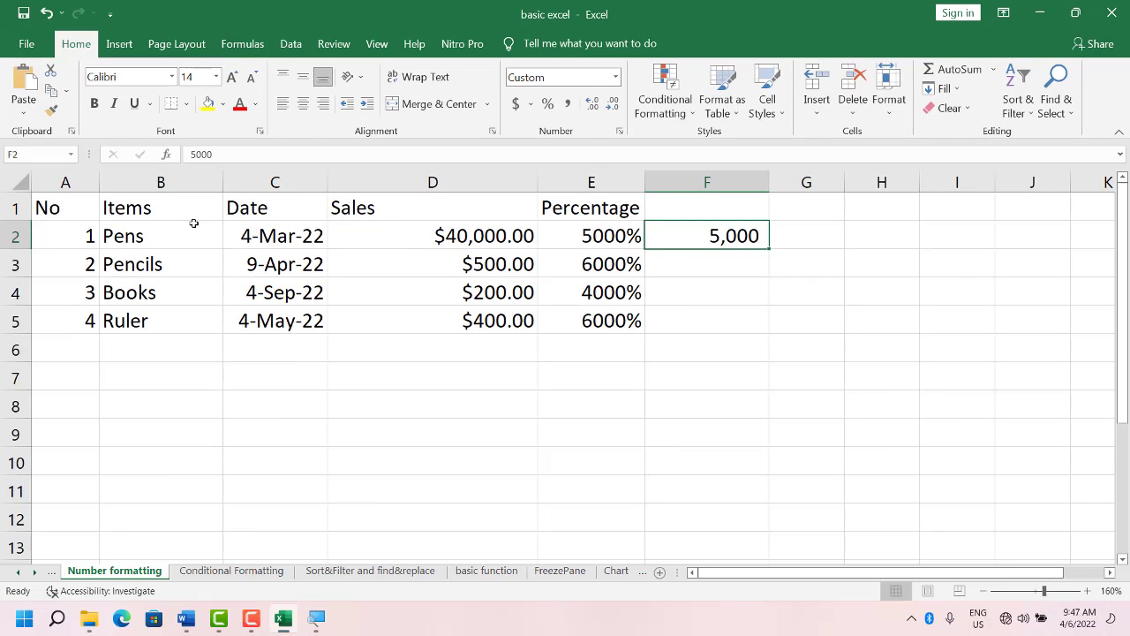
{"action": "mouse_move", "coordinate": [80, 206]}
{"action": "left_mouse_down"}
{"action": "mouse_move", "coordinate": [492, 264]}
{"action": "mouse_move", "coordinate": [593, 317]}
{"action": "mouse_move", "coordinate": [570, 323]}
{"action": "left_mouse_up"}
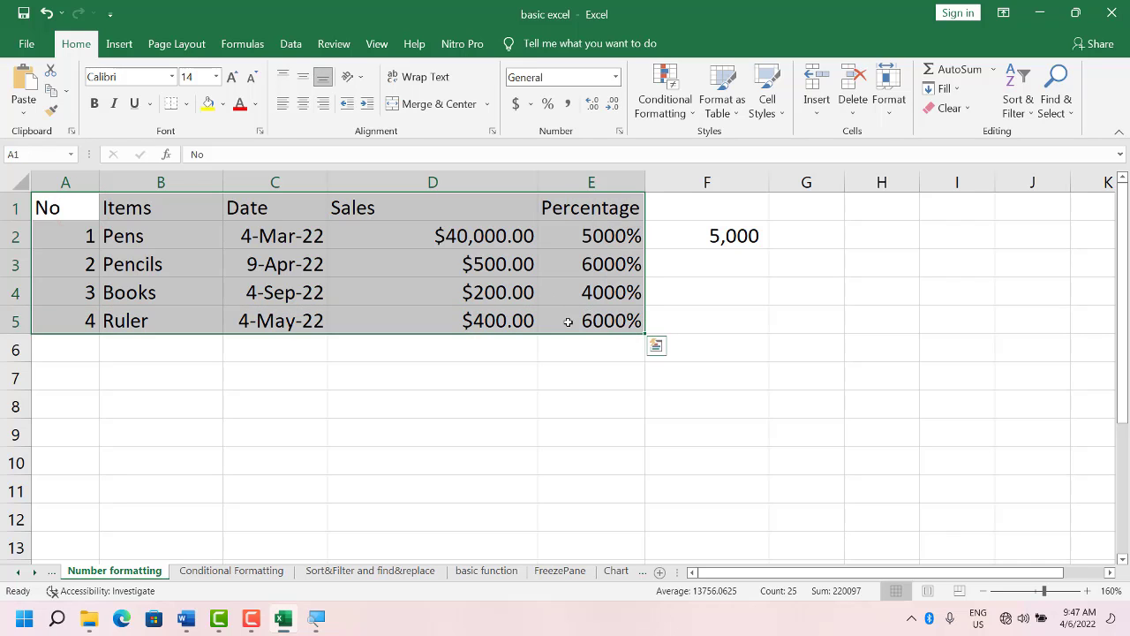
{"action": "left_click", "coordinate": [251, 620]}
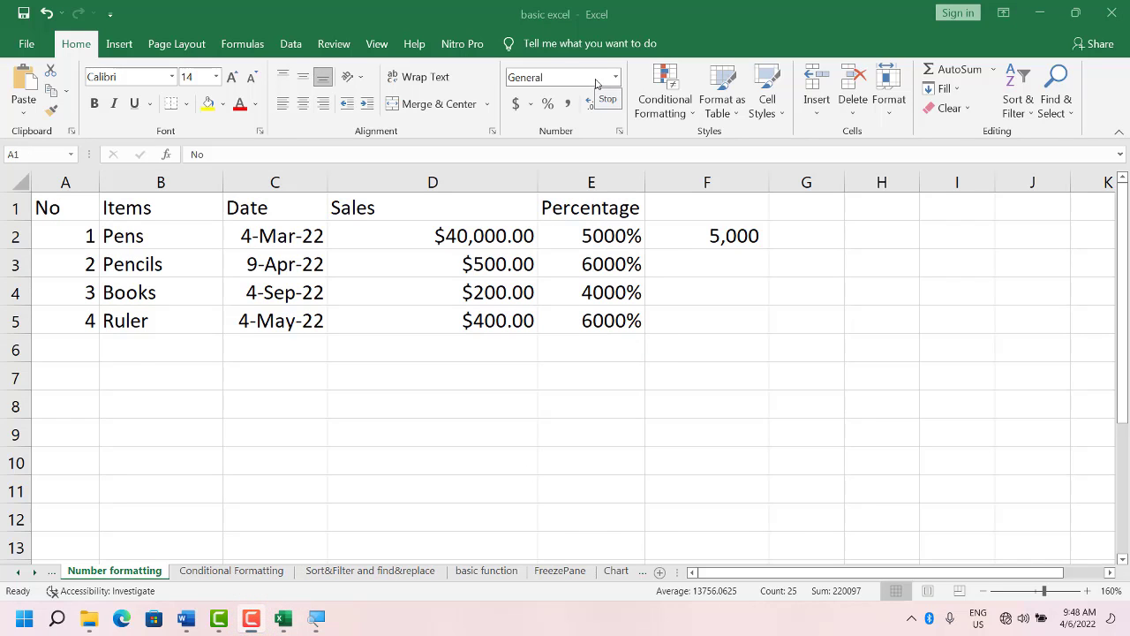